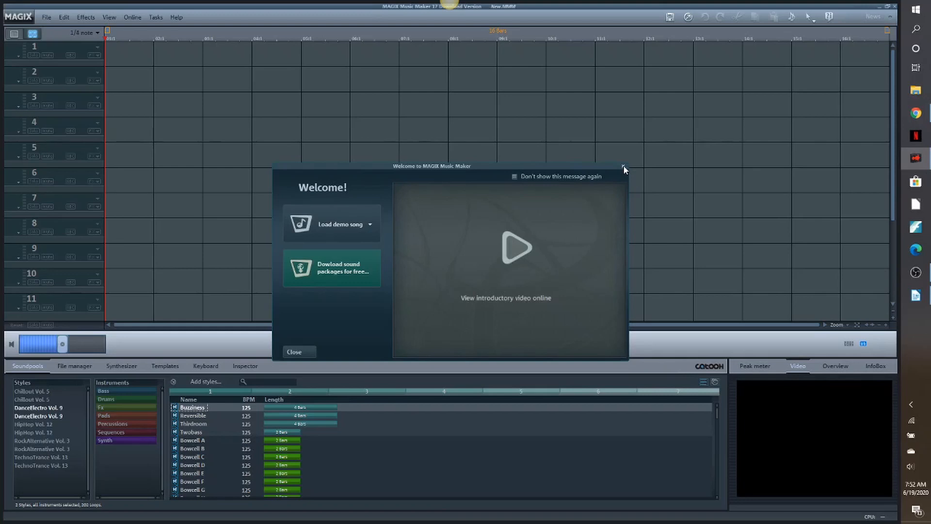
- Dismiss the welcome window and add Come Away.WAV from C:\Church Video\Ascension Sunday\Organ Hymns\Organ Solo to the start of track 1
click(624, 167)
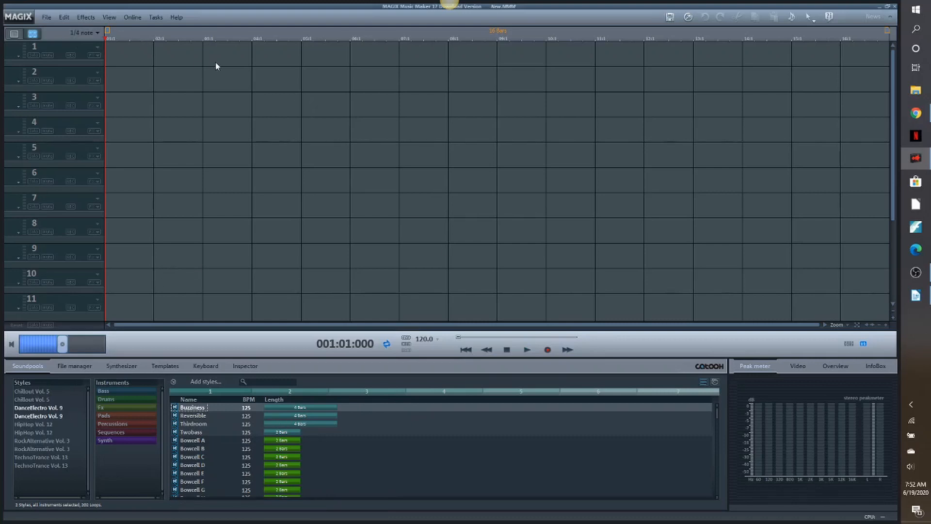
click(918, 9)
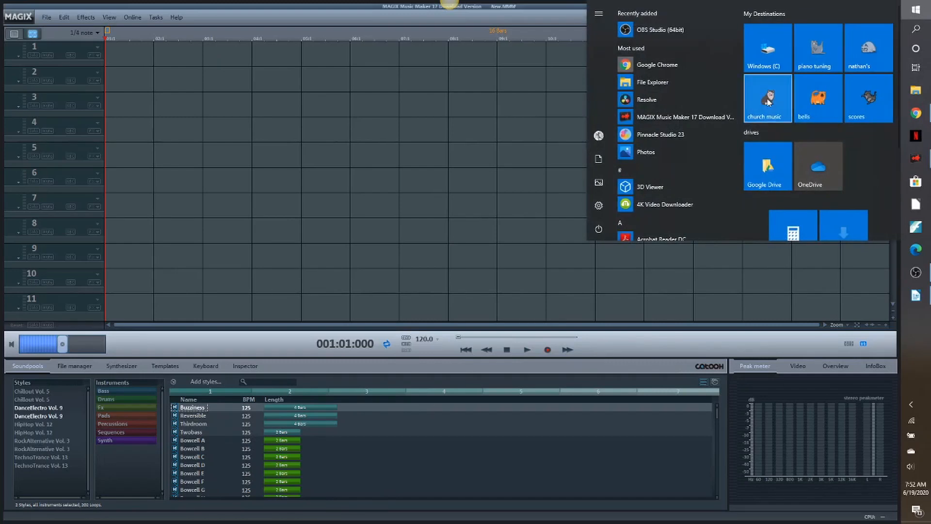
click(773, 54)
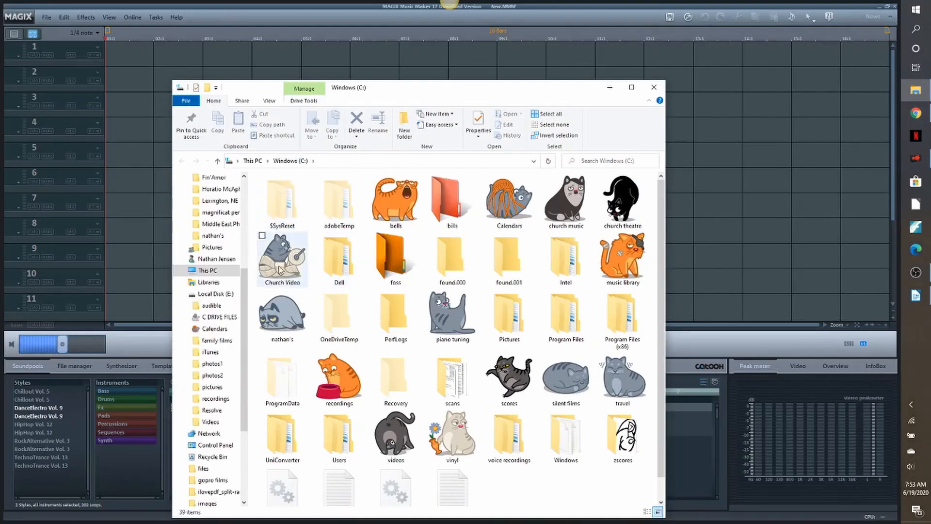
mouse_move(275, 271)
double_click(289, 264)
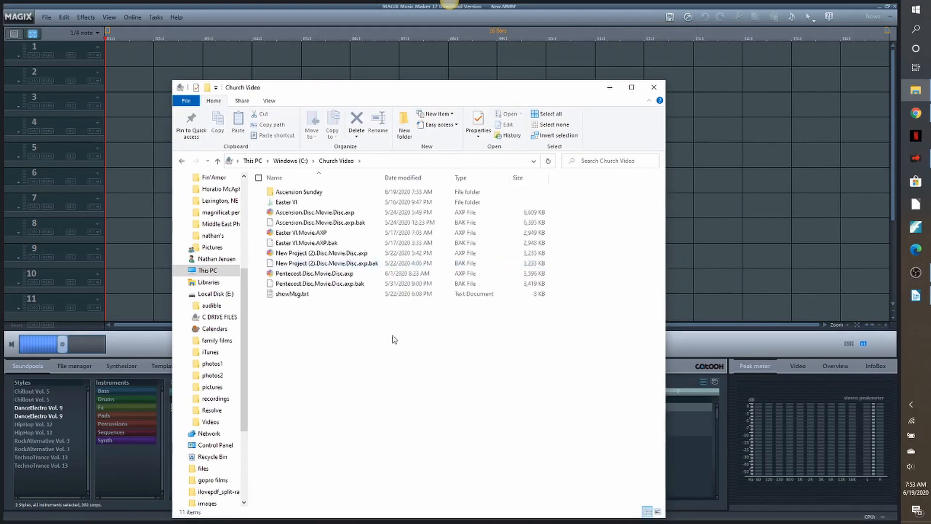
double_click(312, 196)
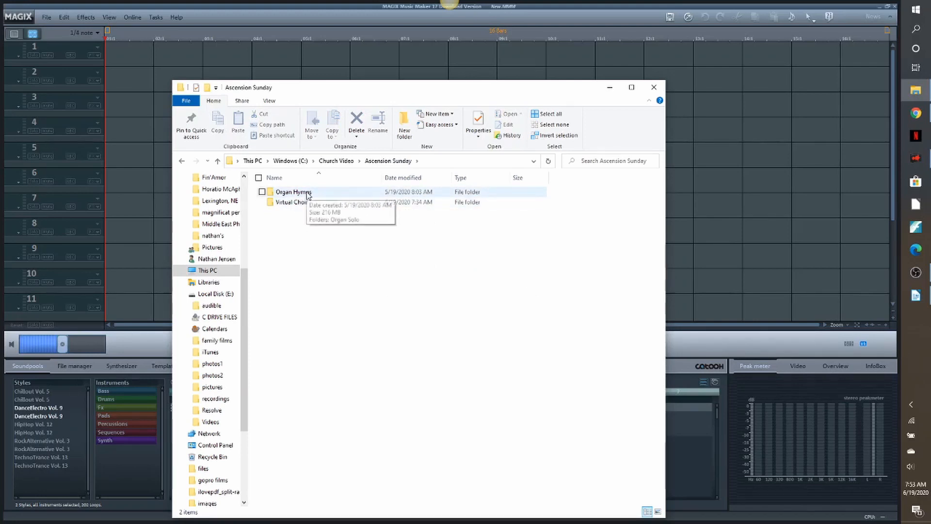
double_click(307, 193)
double_click(297, 194)
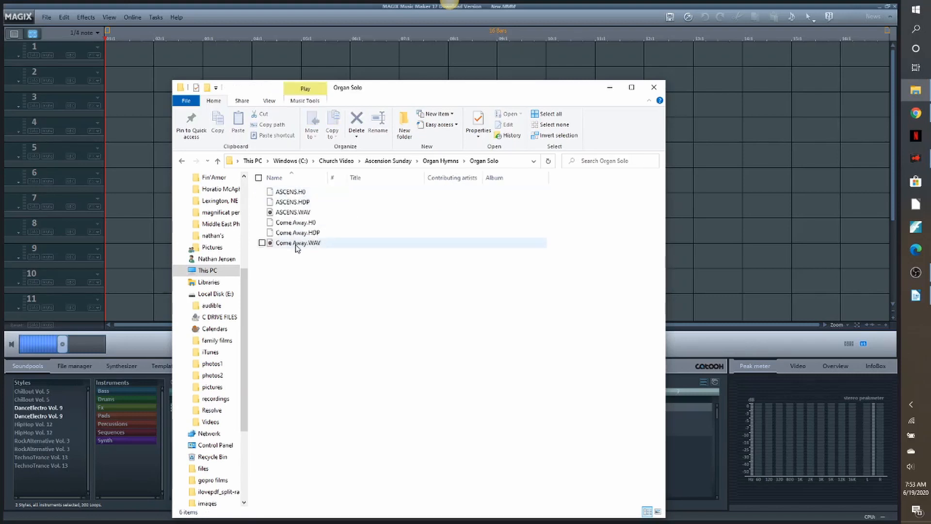
drag(298, 246, 119, 60)
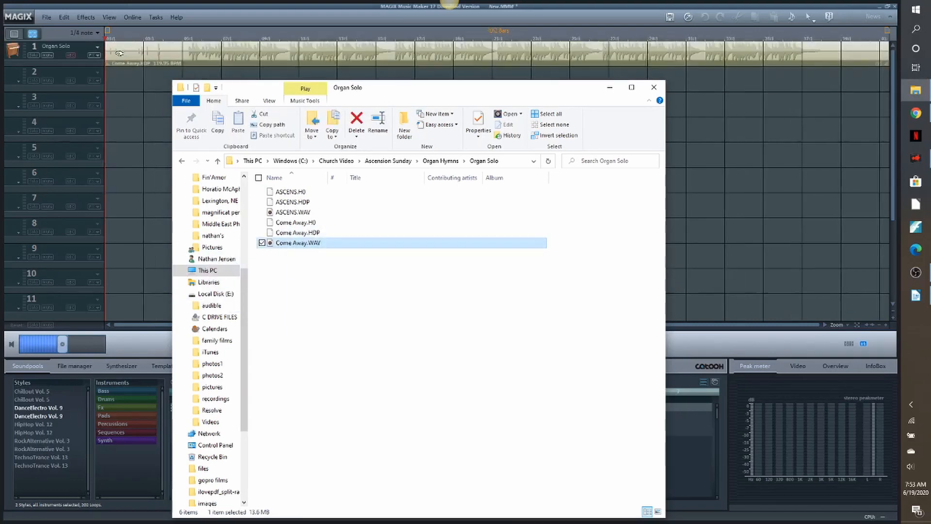
click(610, 89)
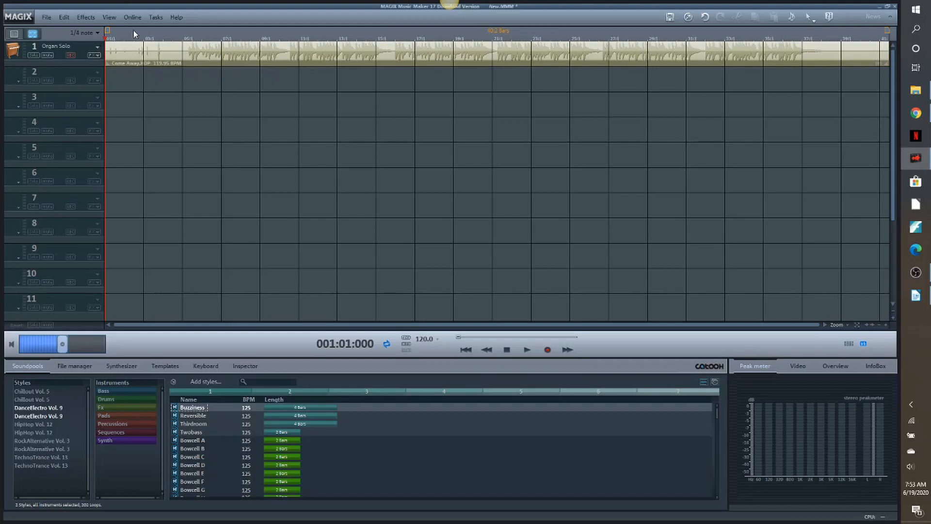
- Remove the organ clip's opening before 004:04:000, shift the remainder to the start of track 1, and audition it
drag(107, 41, 178, 39)
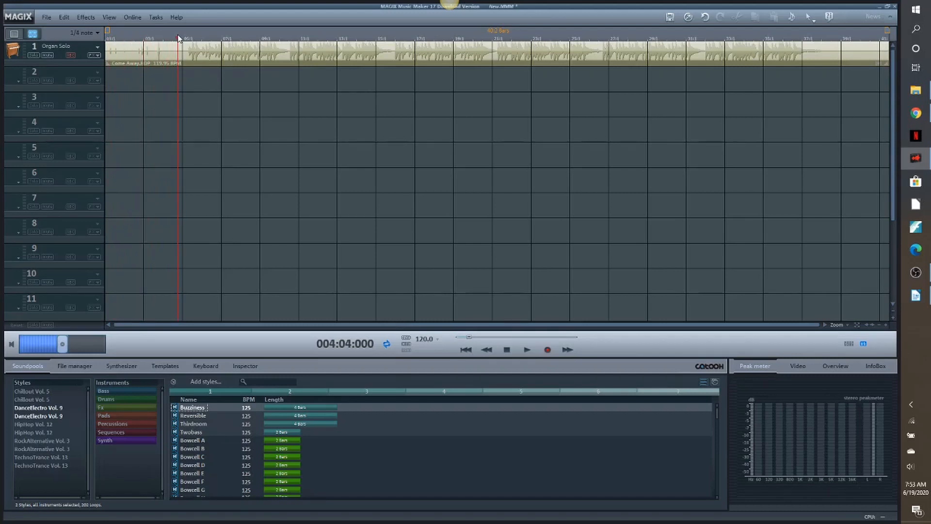
key(t)
click(151, 57)
key(Delete)
drag(234, 49, 104, 43)
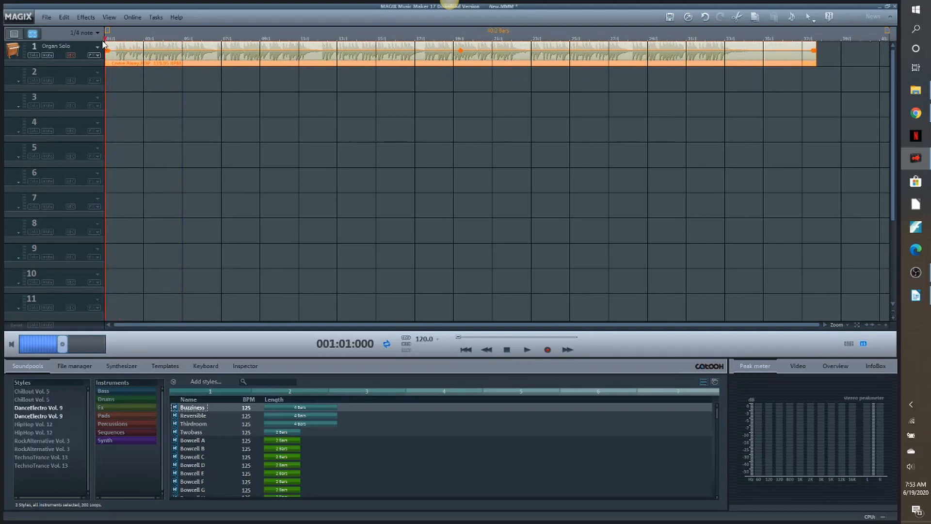
click(531, 352)
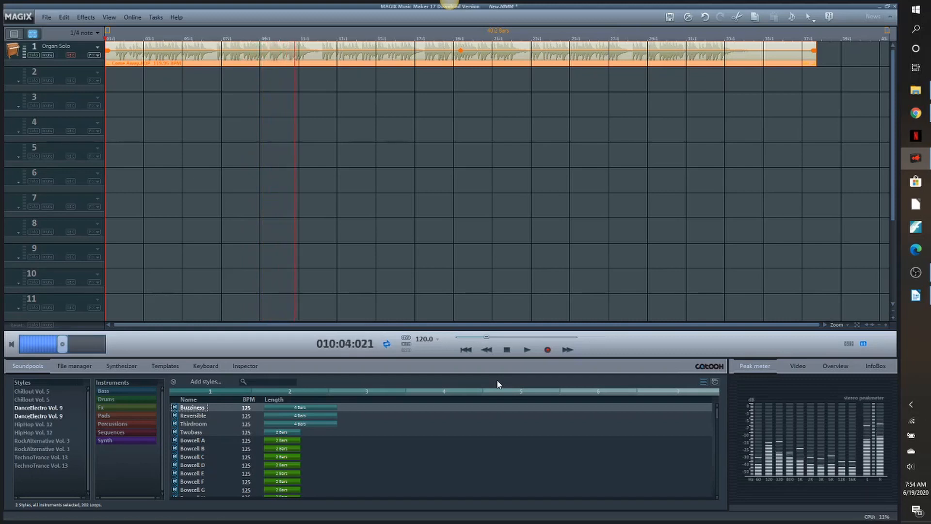
click(508, 350)
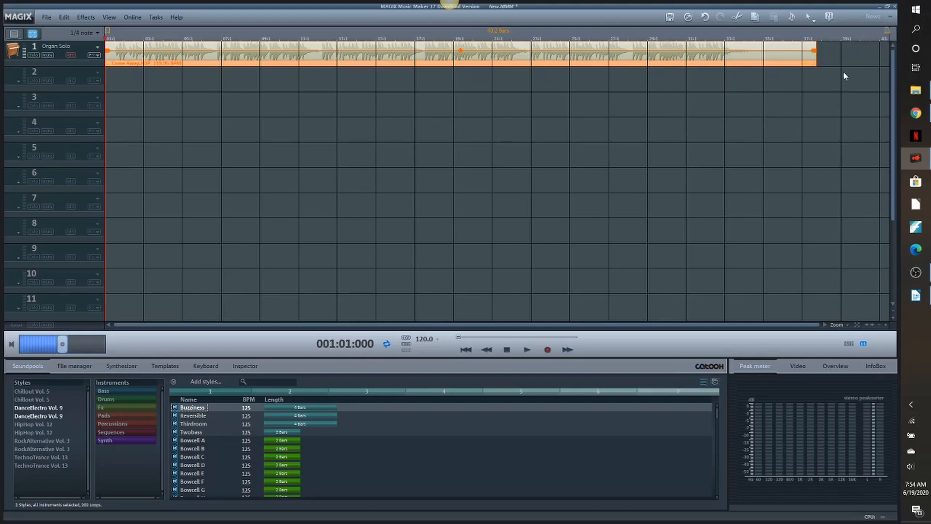
- Add Come Away to the Skies soprano.WMA from the Virtual Choir\Come Away folder to track 2, declining tempo and beat recognition
click(921, 91)
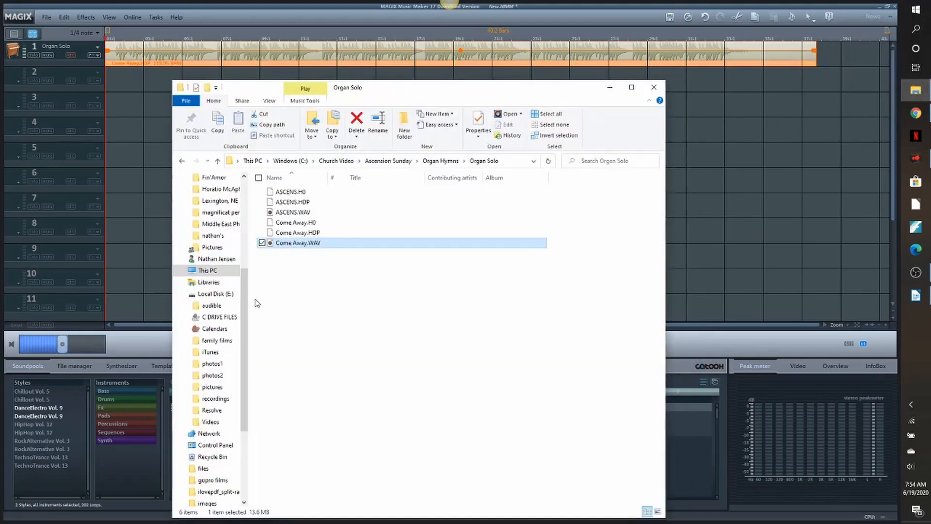
click(398, 161)
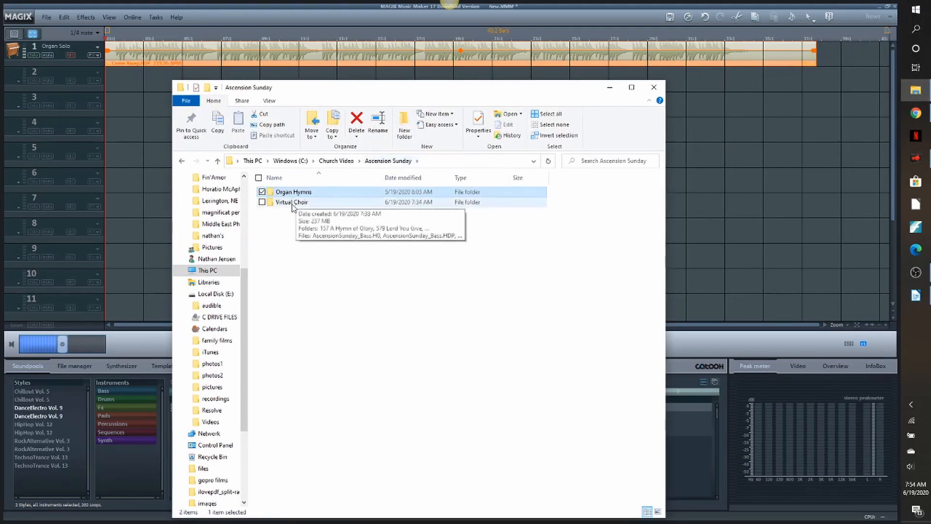
double_click(293, 203)
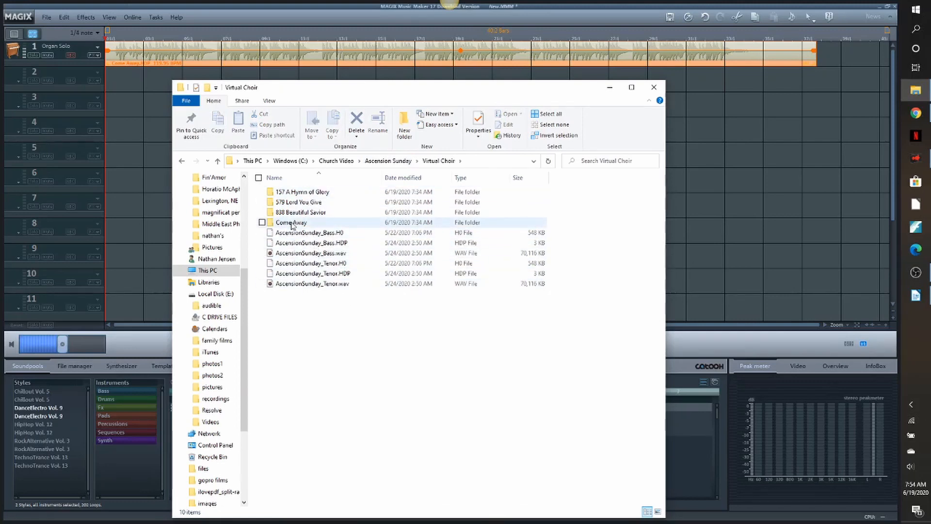
double_click(292, 223)
drag(485, 95, 736, 118)
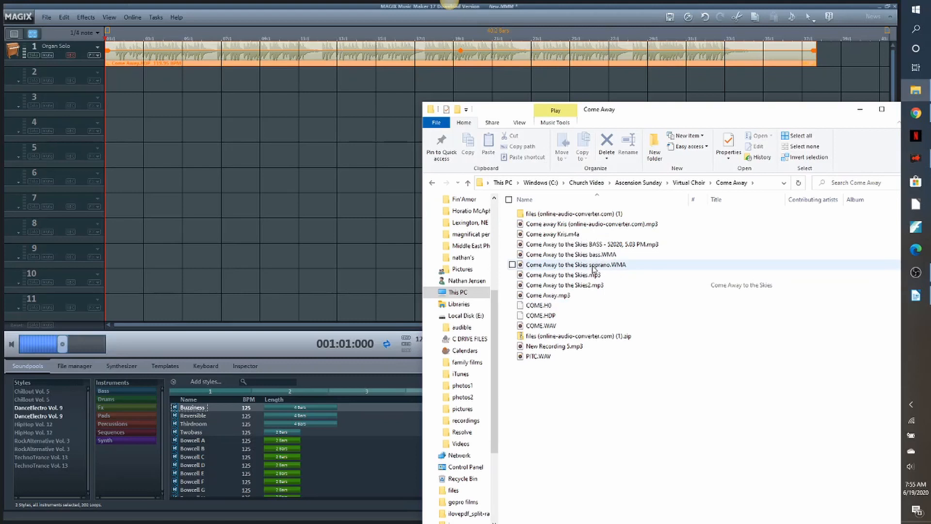
click(548, 267)
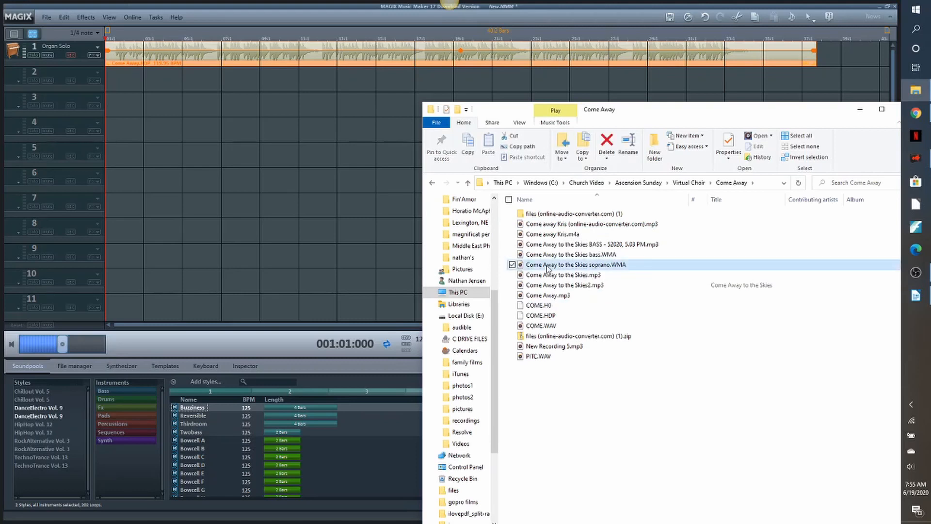
drag(547, 268, 150, 85)
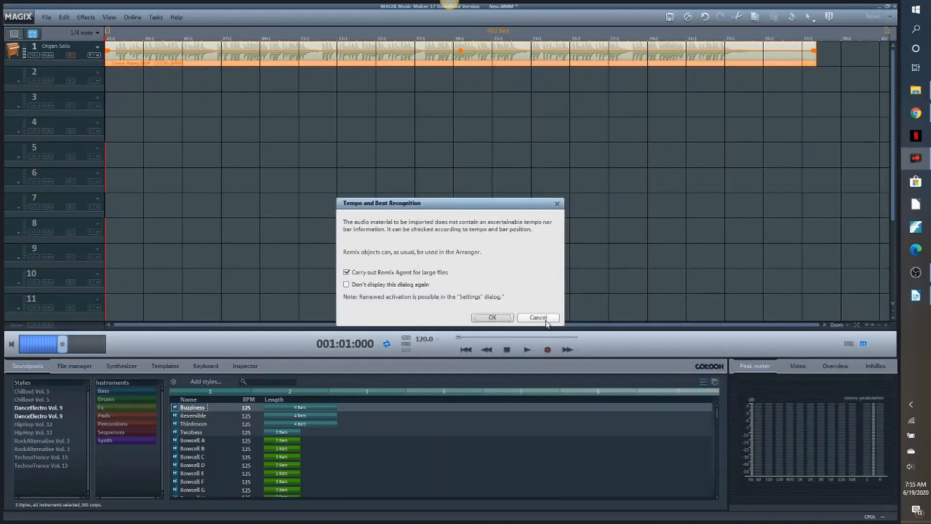
click(540, 317)
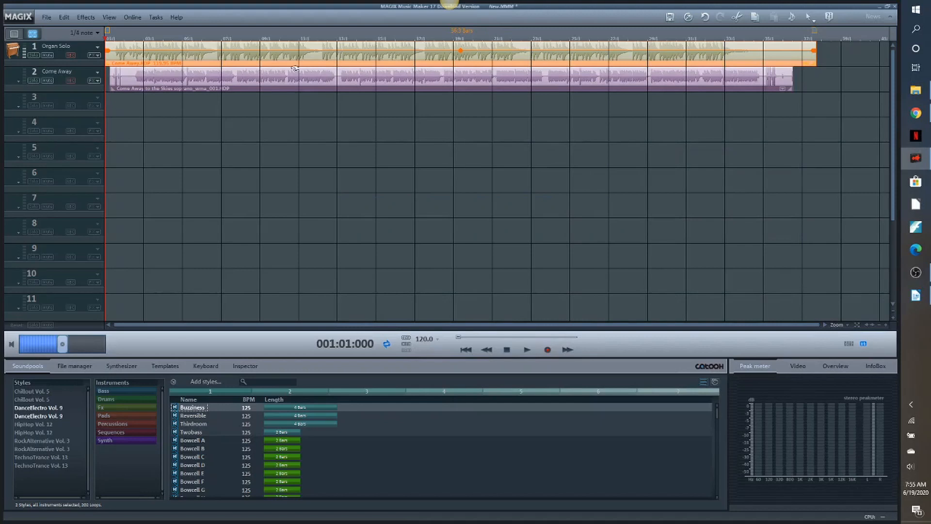
- Split the soprano clip at 002:02:000, delete its opening section, and shift the remainder back towards the start
drag(106, 43, 131, 45)
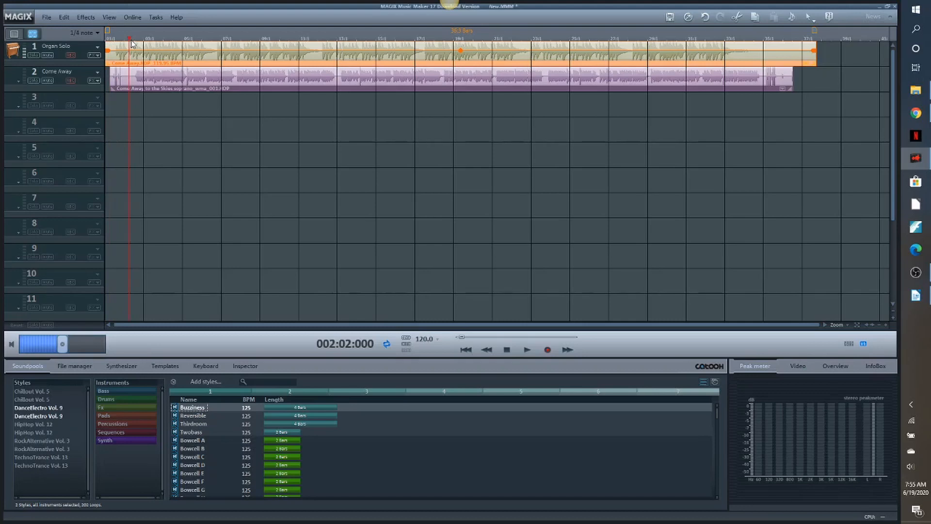
click(162, 85)
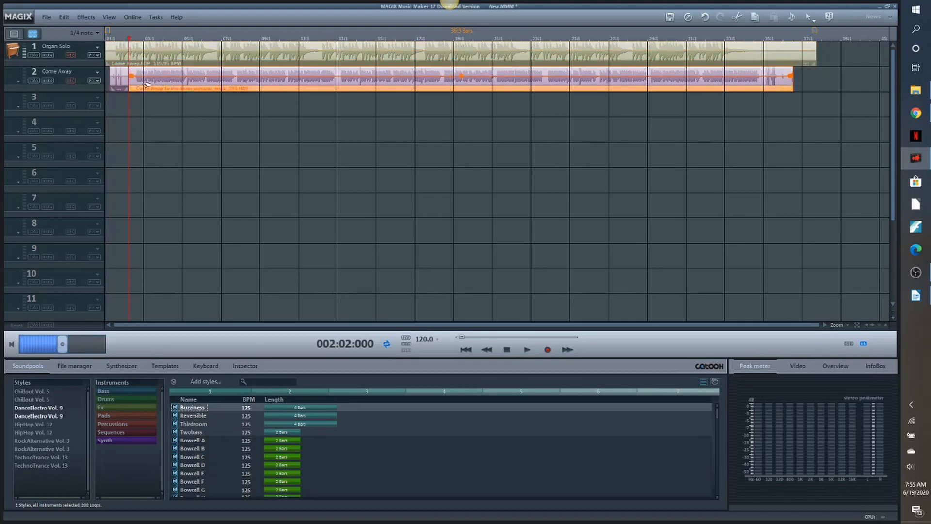
click(116, 78)
key(Delete)
drag(178, 79, 165, 81)
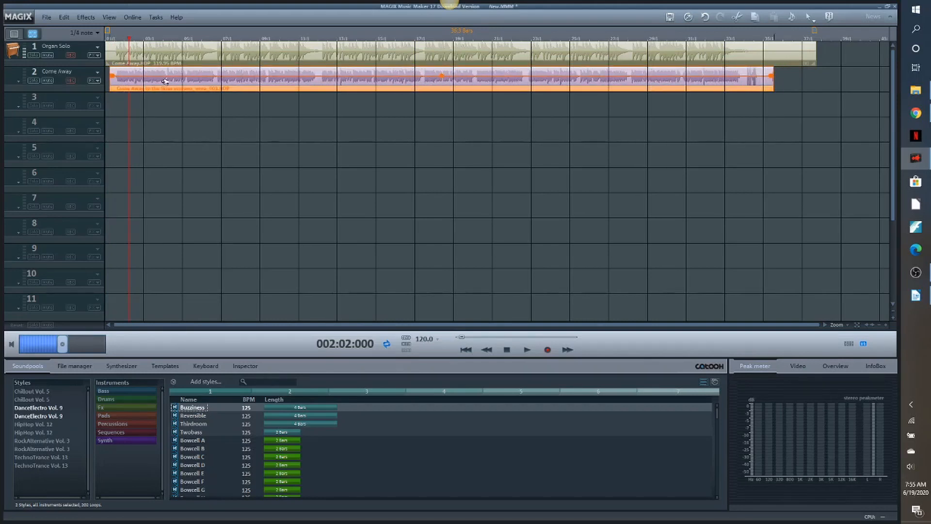
- Nudge the soprano clip slightly earlier to align its first note with the organ, and audition both tracks from 001:03:000
drag(121, 39, 115, 40)
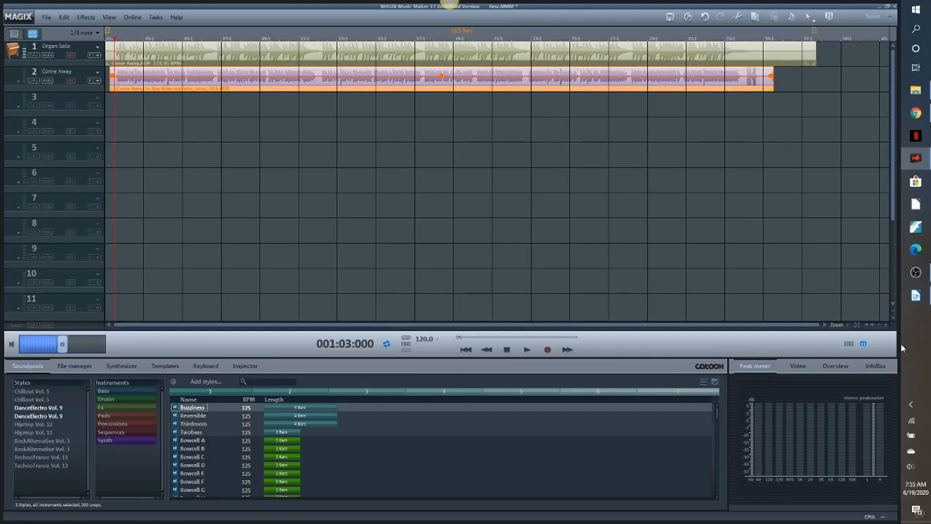
click(886, 326)
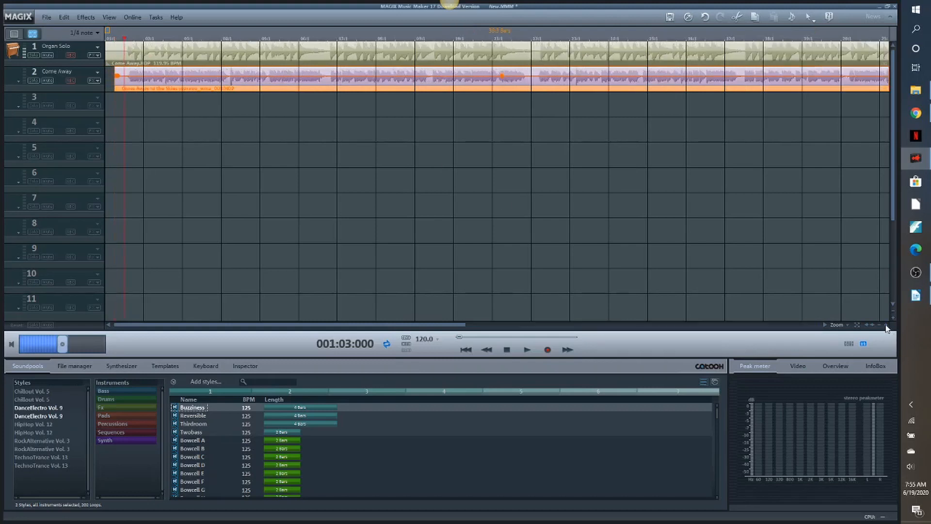
click(885, 326)
click(886, 326)
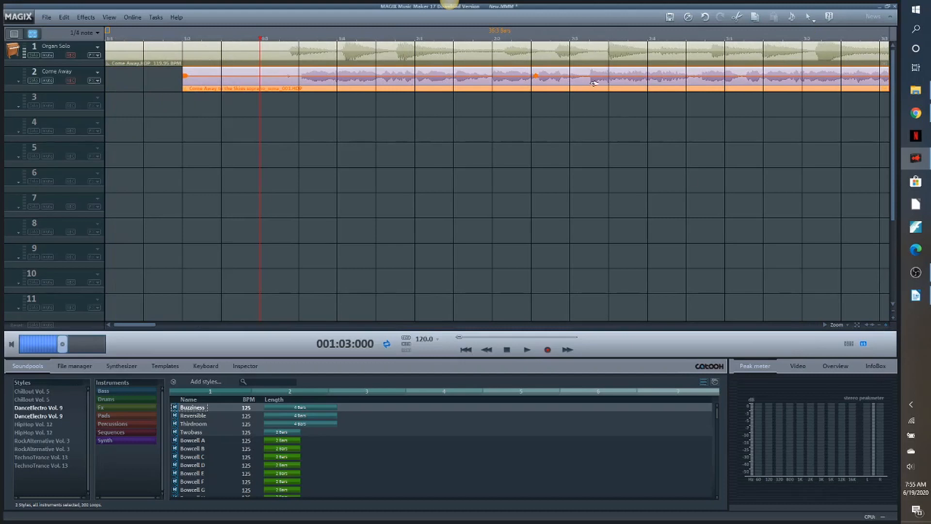
drag(433, 83, 422, 83)
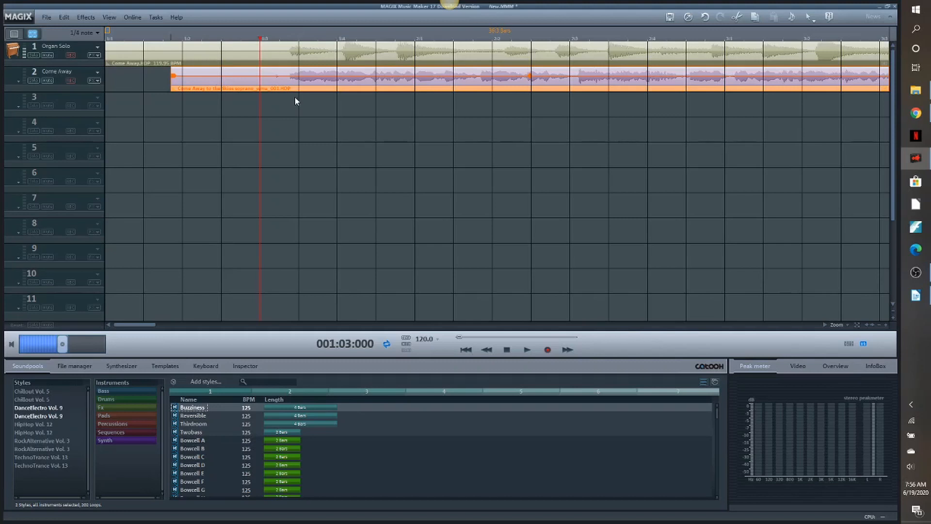
drag(531, 96, 490, 100)
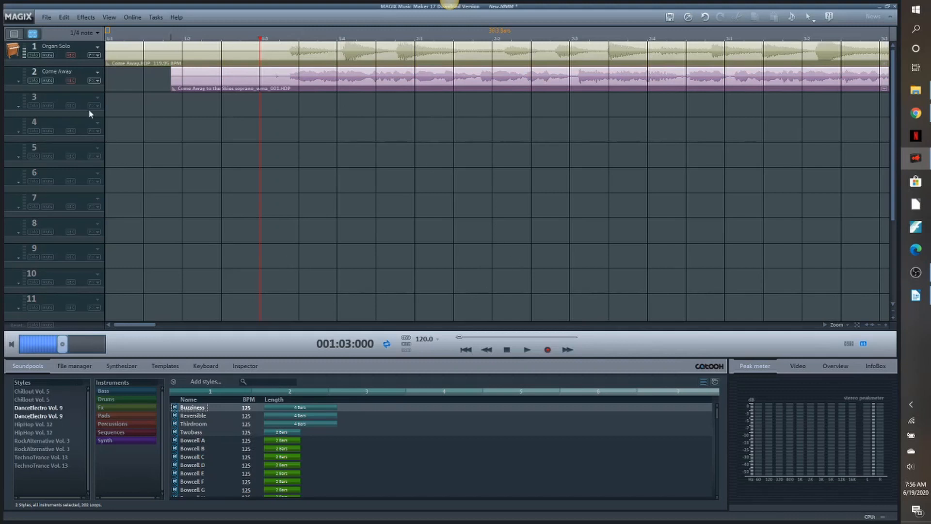
click(527, 350)
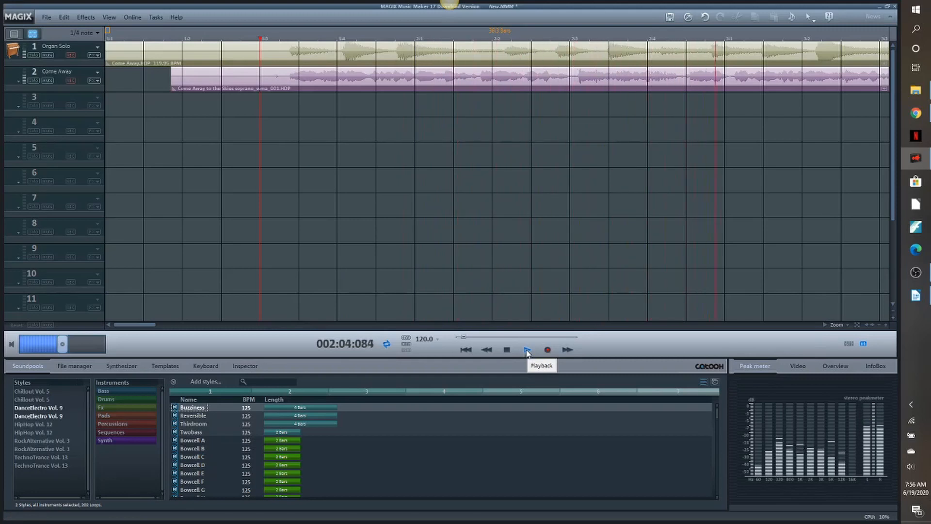
click(508, 349)
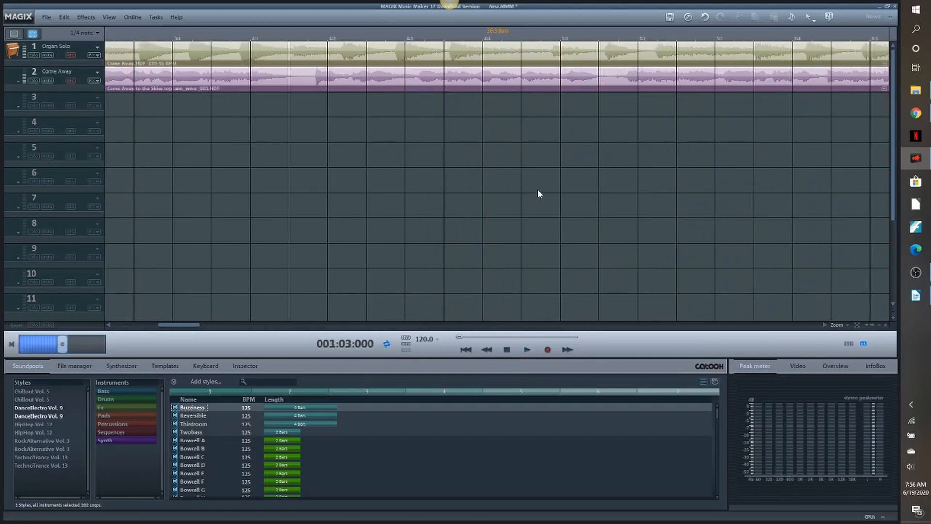
- Shift the soprano clip slightly later in two small moves to match the organ's note onsets, and audition both tracks again
drag(193, 325, 153, 332)
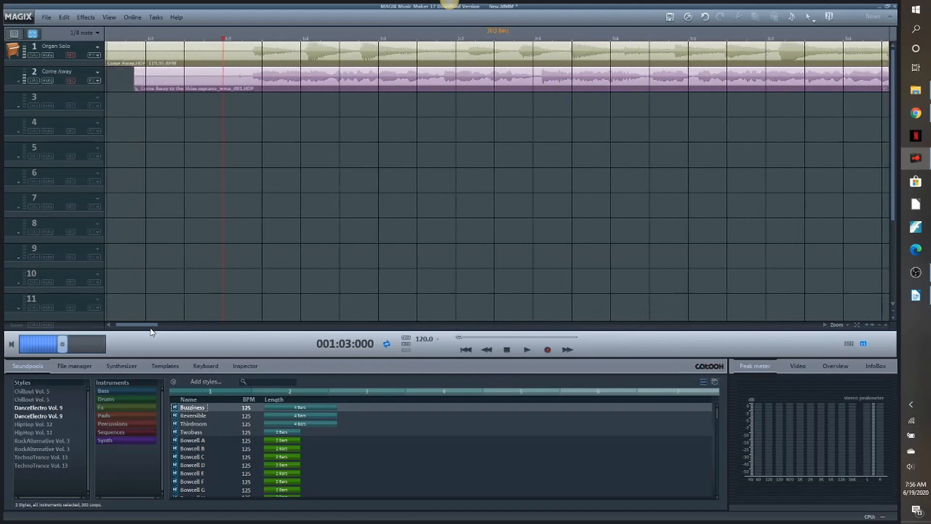
click(879, 326)
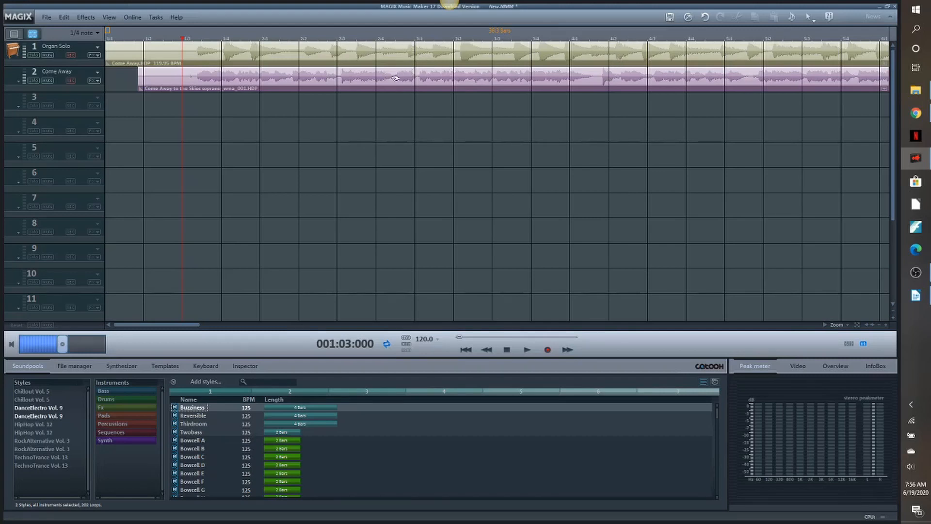
drag(339, 77, 350, 77)
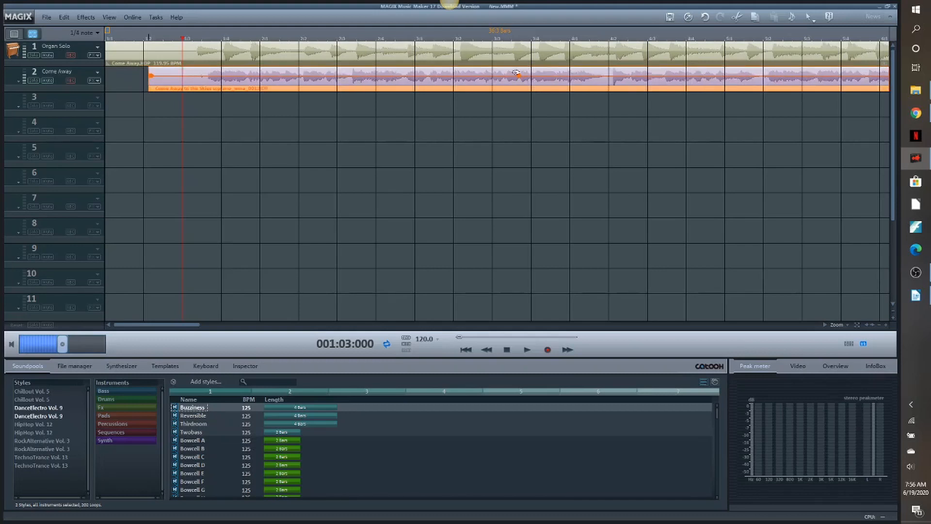
drag(794, 76, 796, 75)
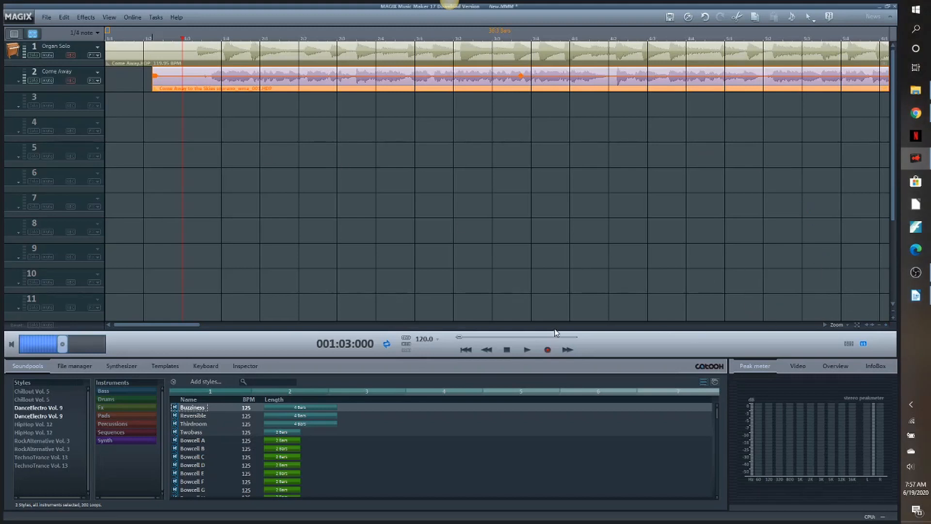
click(527, 350)
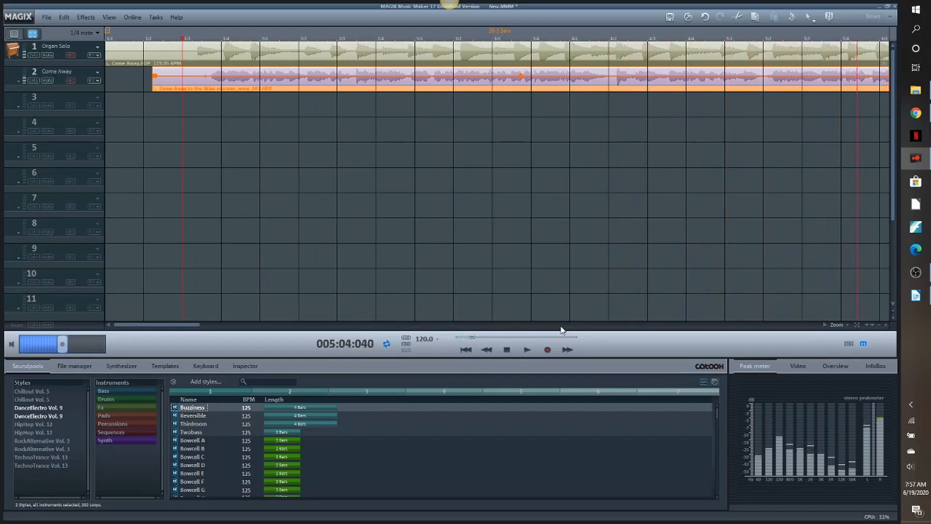
click(507, 350)
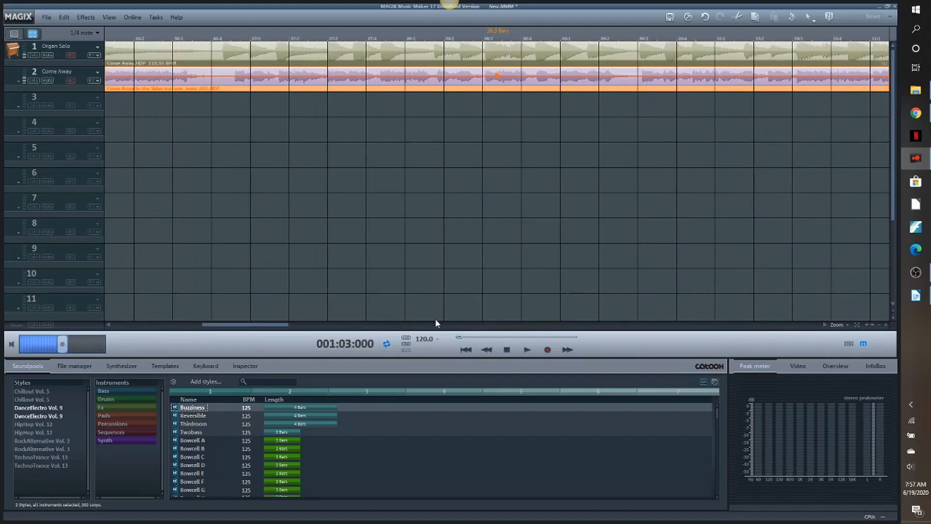
drag(245, 330, 156, 328)
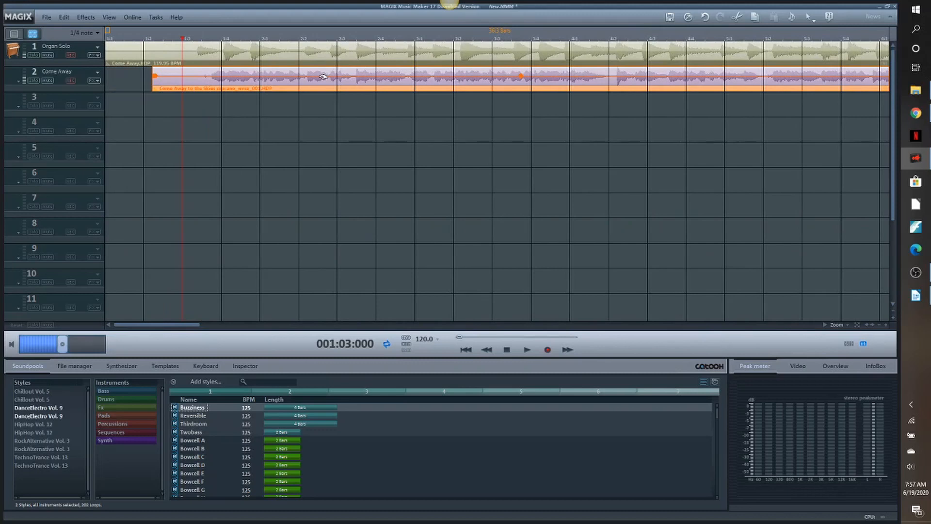
- Normalize the soprano clip on track 2 and the accompaniment clip on track 1
right_click(414, 80)
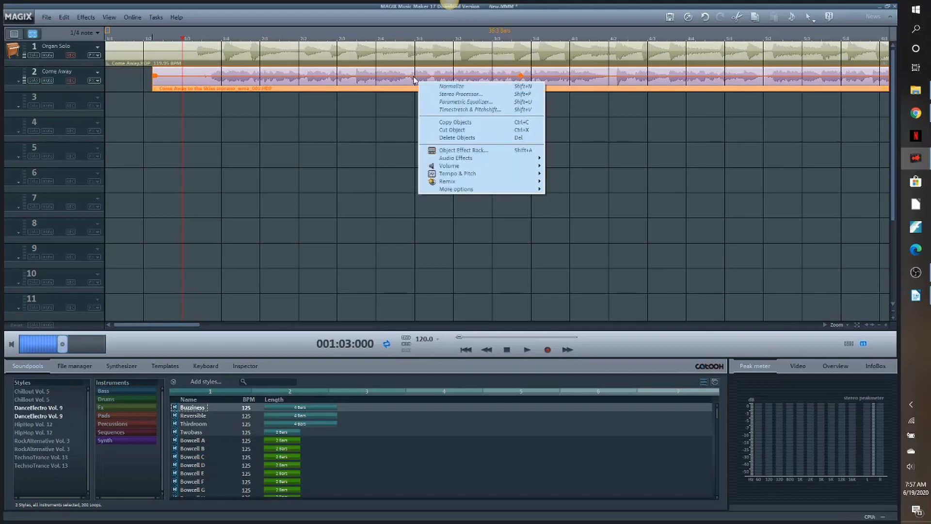
click(443, 87)
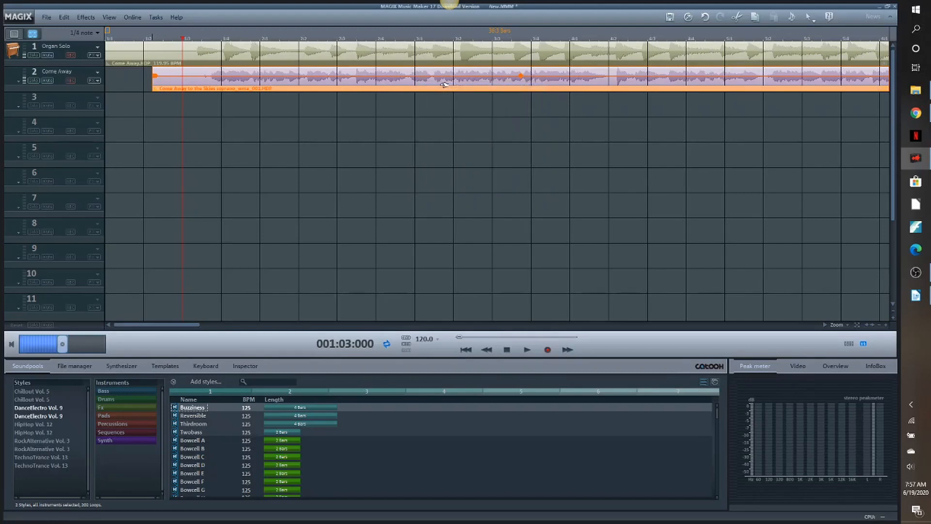
click(434, 55)
right_click(435, 55)
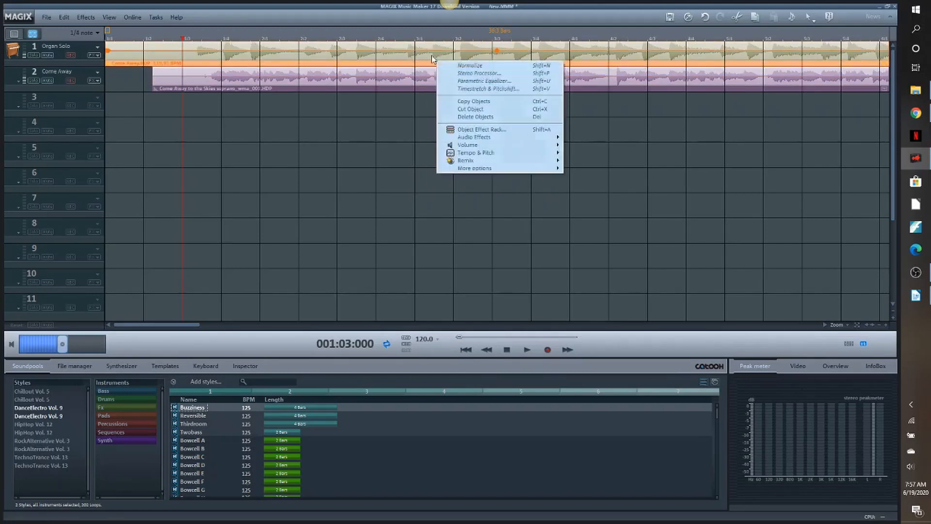
click(472, 68)
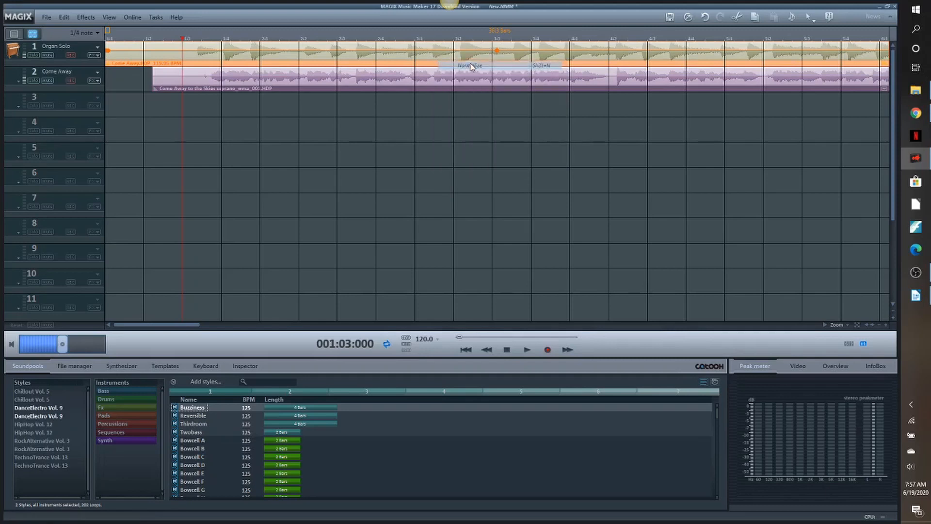
click(497, 51)
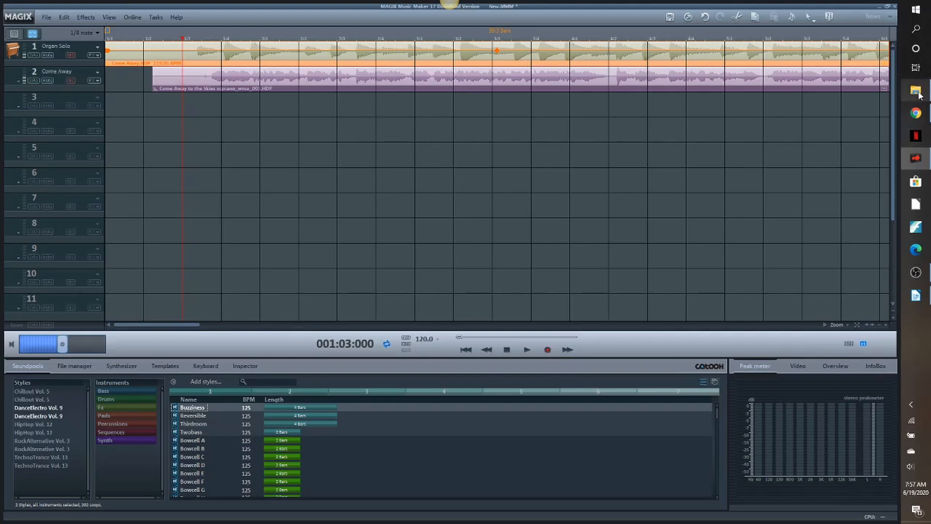
- Try to add the second singer's Come away .m4a recording from the Come Away folder to track 3
mouse_move(920, 93)
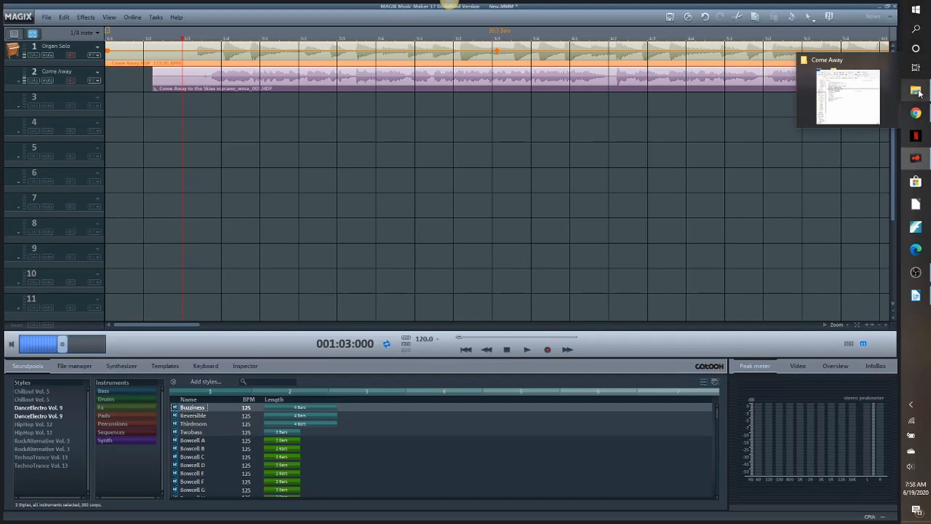
click(920, 93)
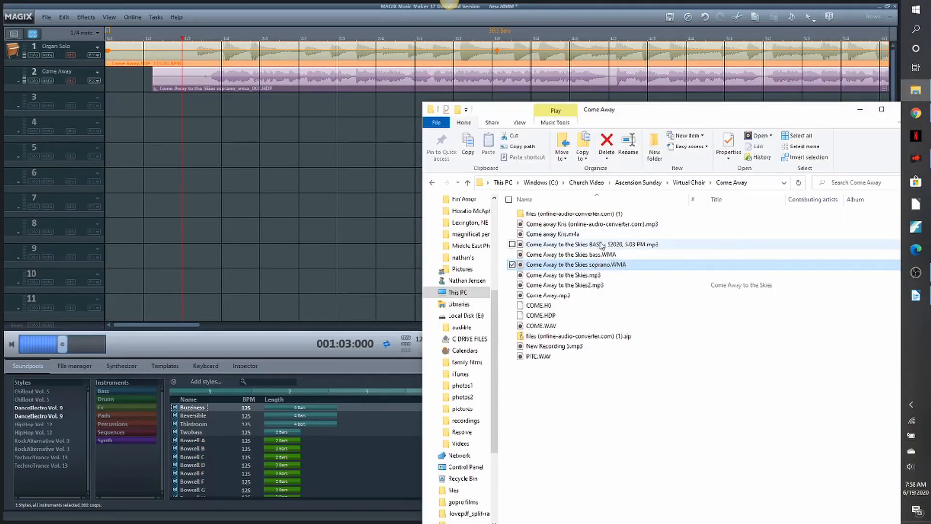
click(568, 236)
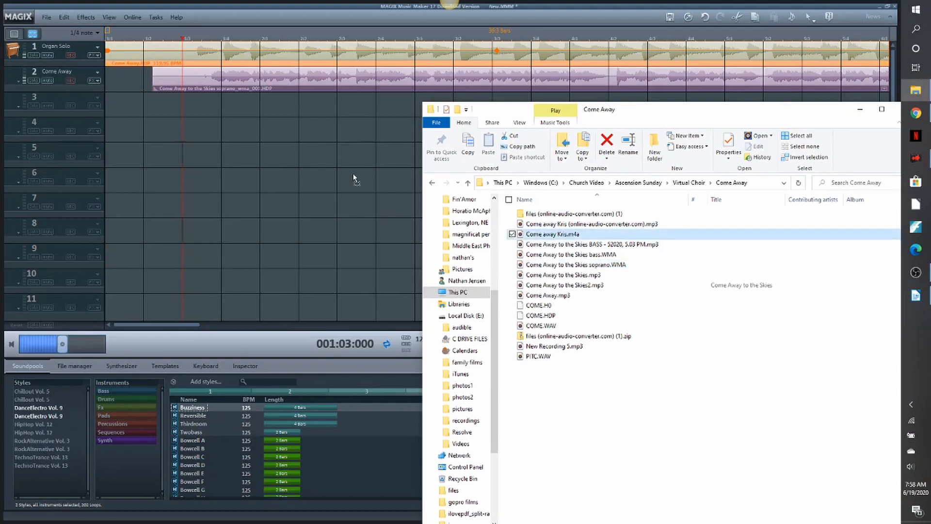
click(269, 109)
click(270, 111)
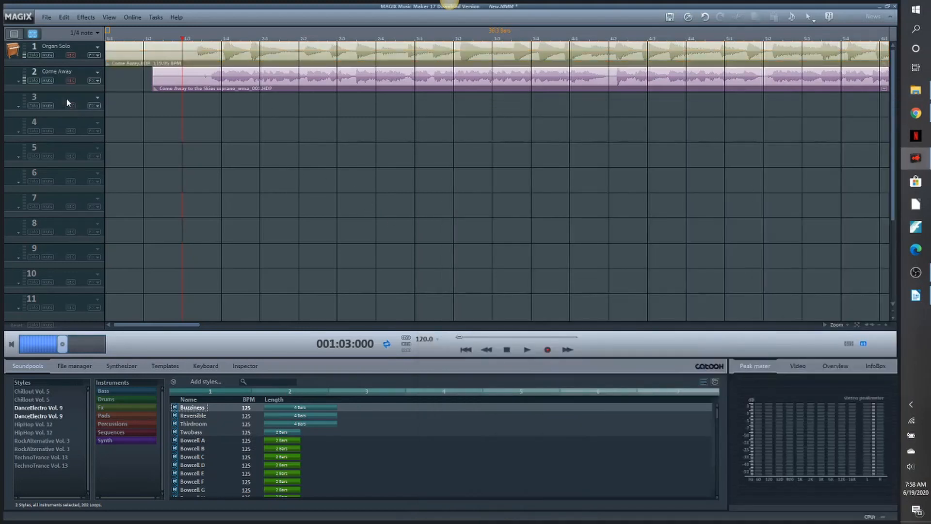
- Rename track 2 with the soprano's first name and rename track 1 as Piano
double_click(54, 72)
text(Deeji)
key(Return)
double_click(66, 46)
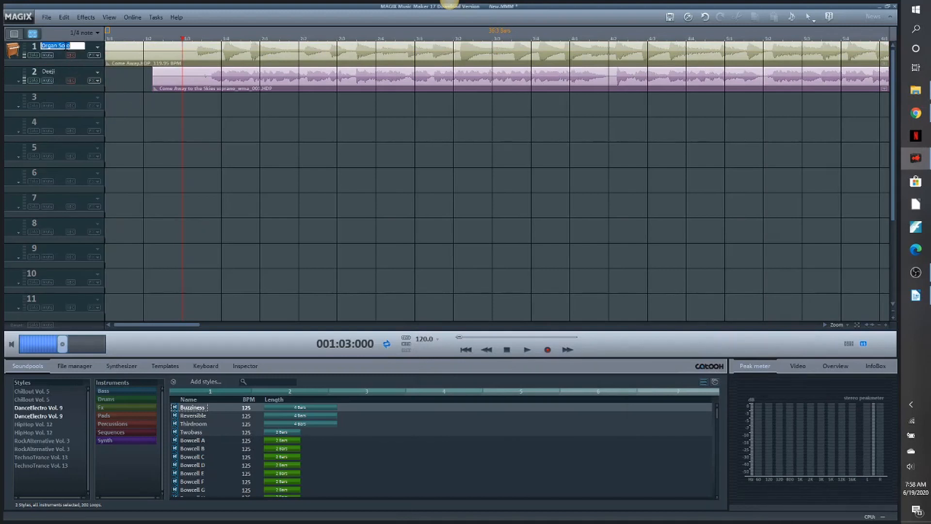
key(BackSpace)
key(Return)
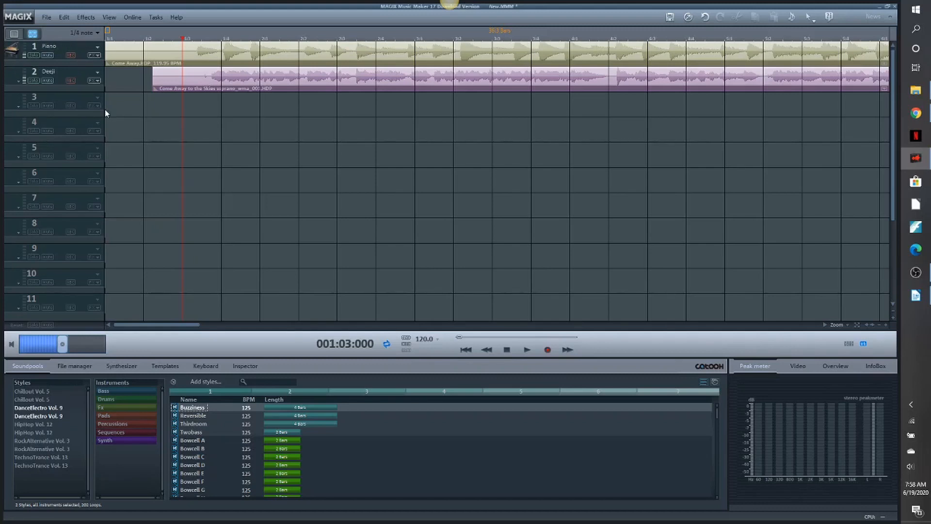
- Add the second singer's online-audio-converter.com MP3 to track 3, declining tempo and beat recognition, and rename the track with the singer's first name
click(916, 89)
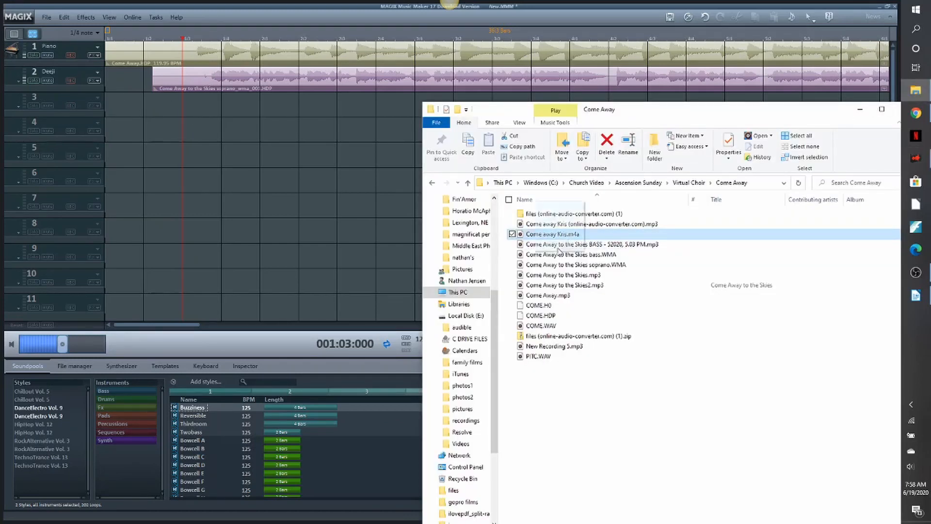
drag(558, 223, 221, 112)
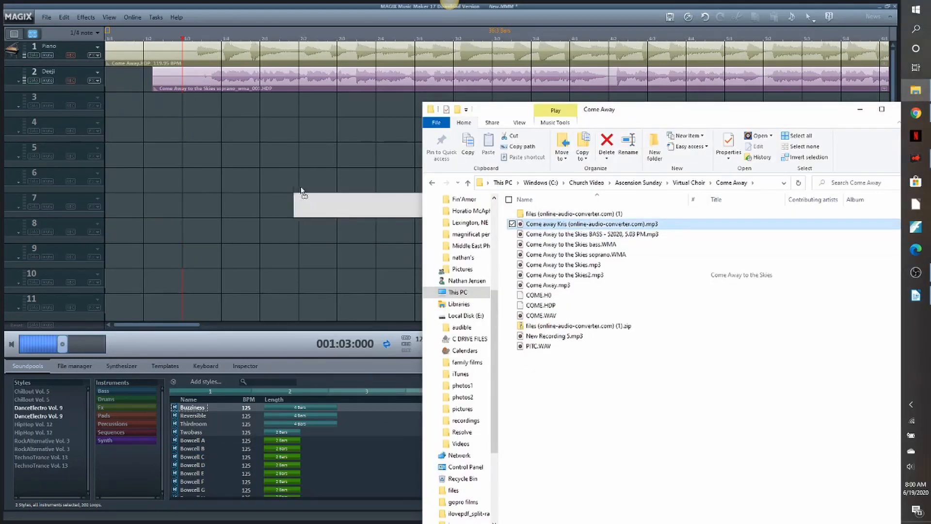
click(260, 214)
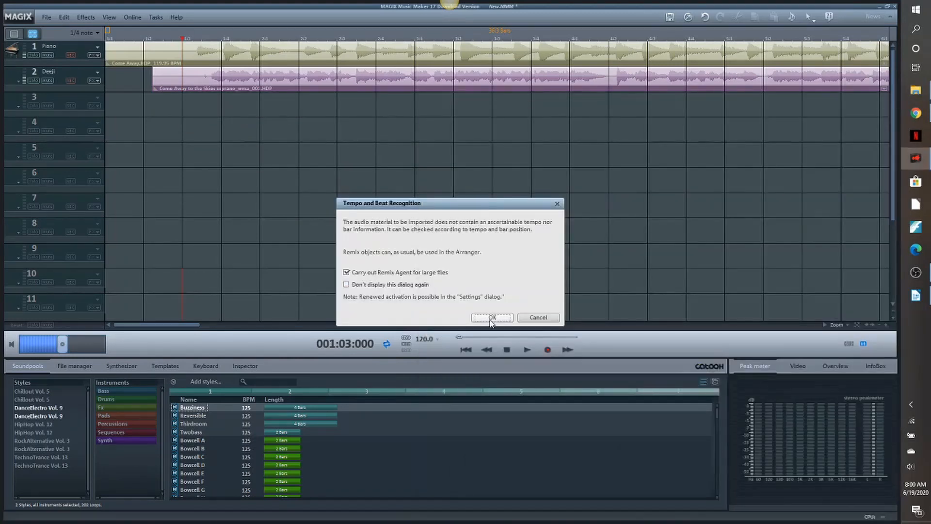
click(551, 320)
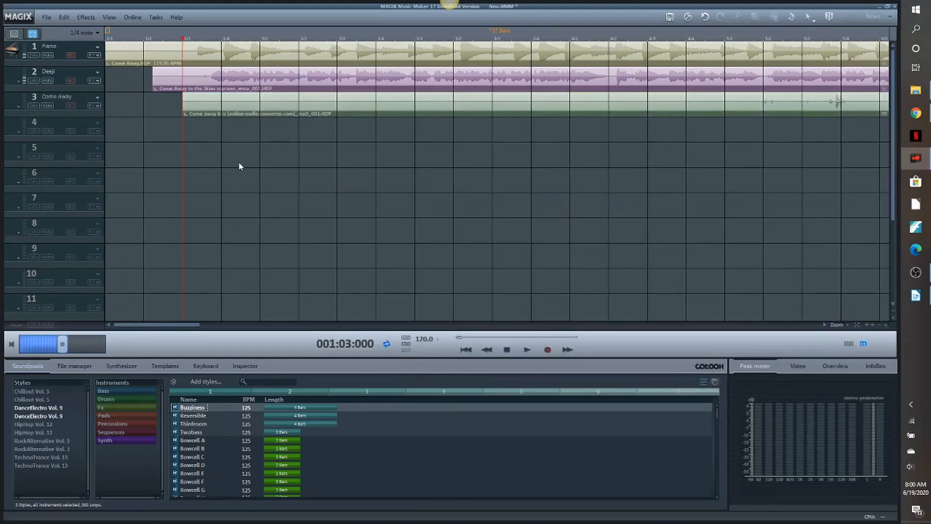
click(59, 96)
text(Kris)
key(Return)
- Normalize the new vocal clip on track 3
click(554, 103)
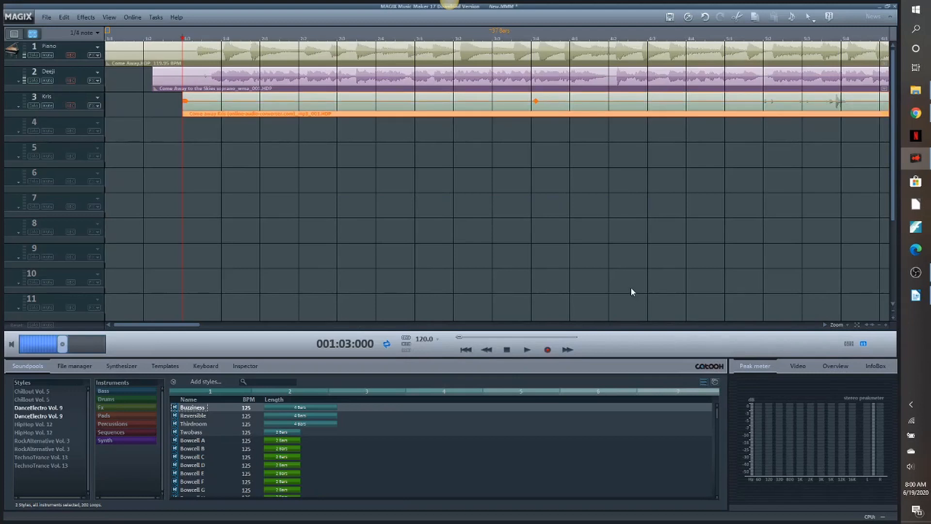
click(880, 326)
click(879, 326)
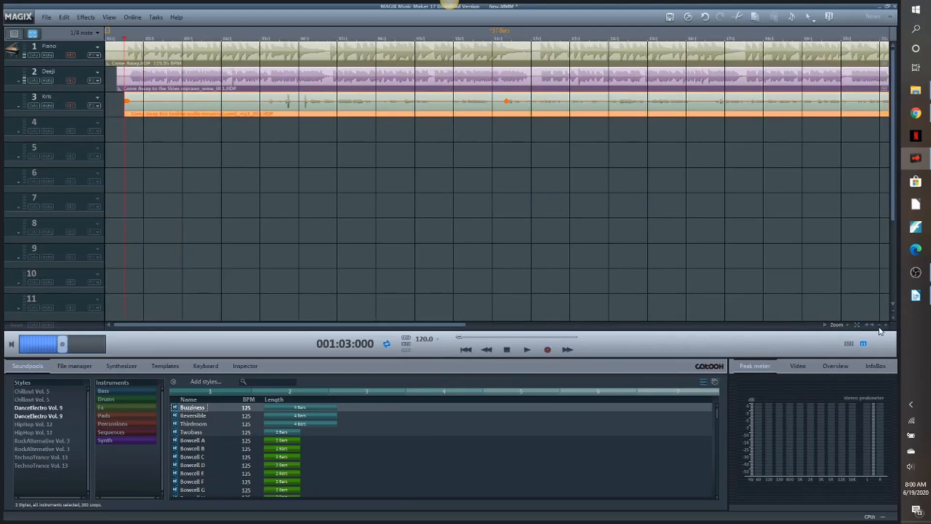
click(880, 325)
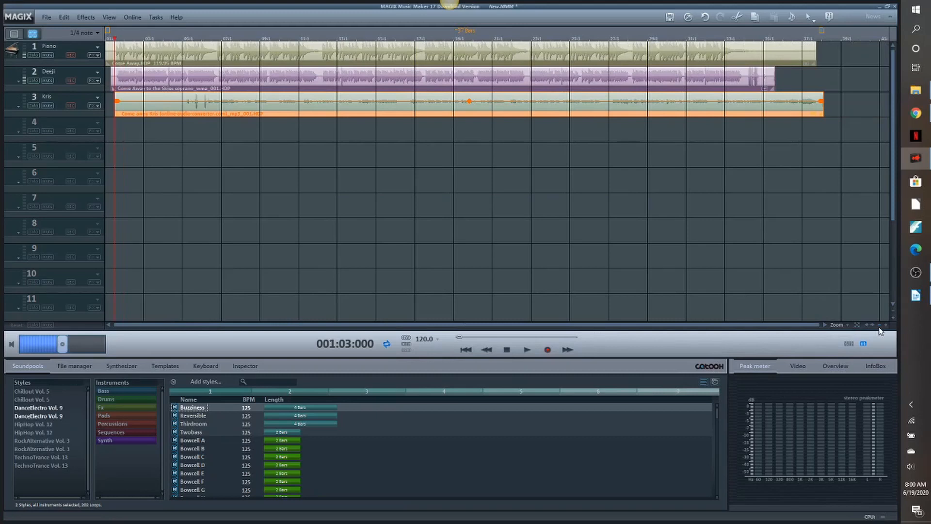
right_click(498, 108)
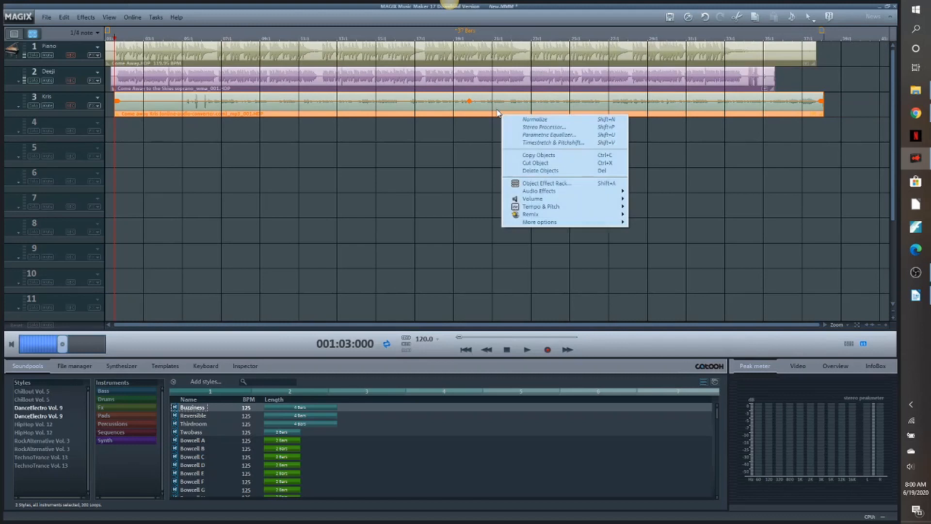
click(522, 117)
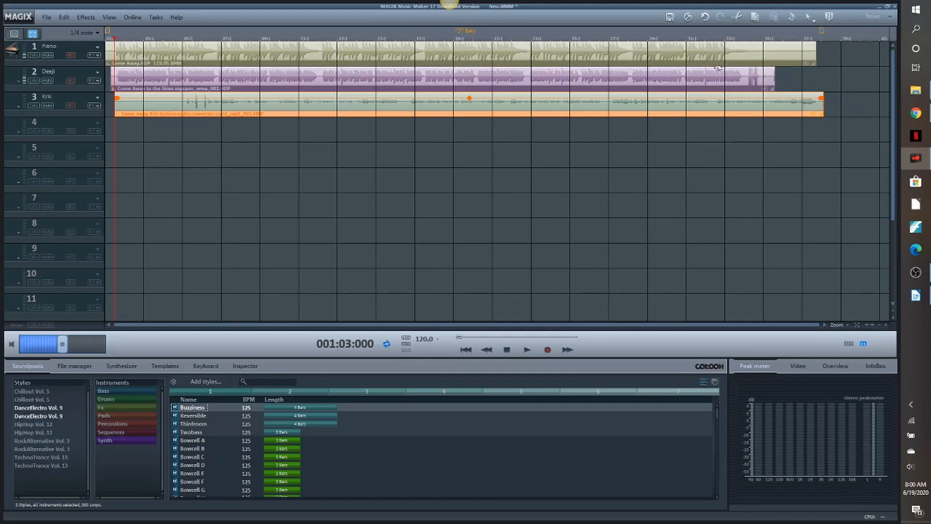
- Split the track 3 vocal clip at 004:03:000, delete its opening section, and shift the remainder earlier
click(171, 36)
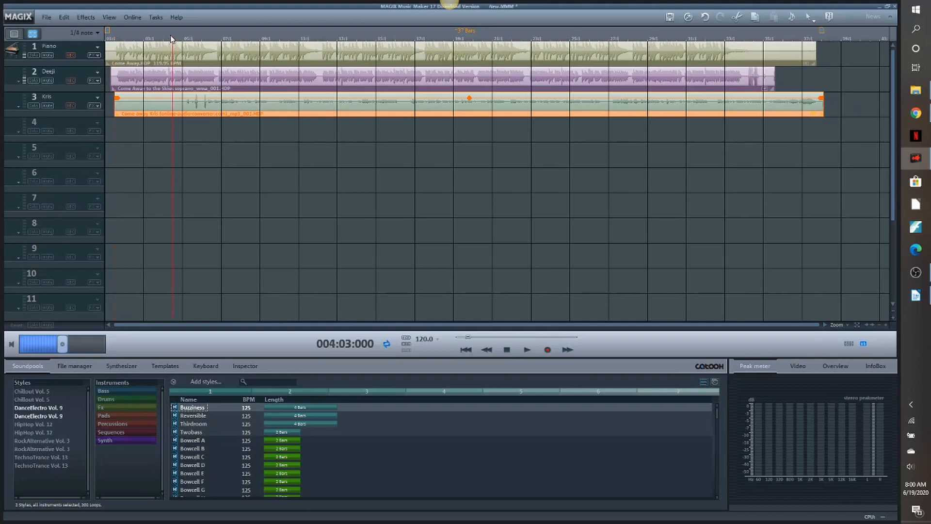
key(t)
click(151, 105)
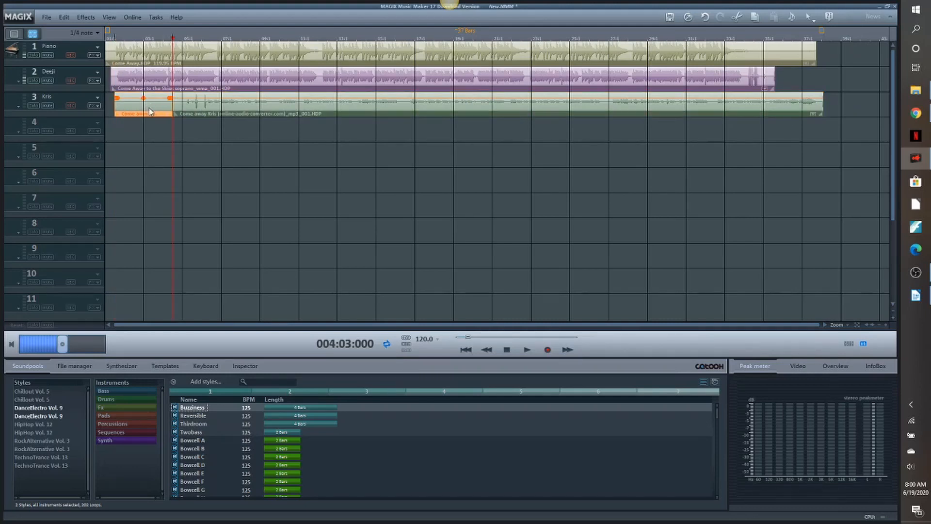
key(Delete)
drag(365, 103, 323, 101)
- Shift the track 3 vocal clip further back so that it starts at the piano's first note
drag(174, 42, 143, 42)
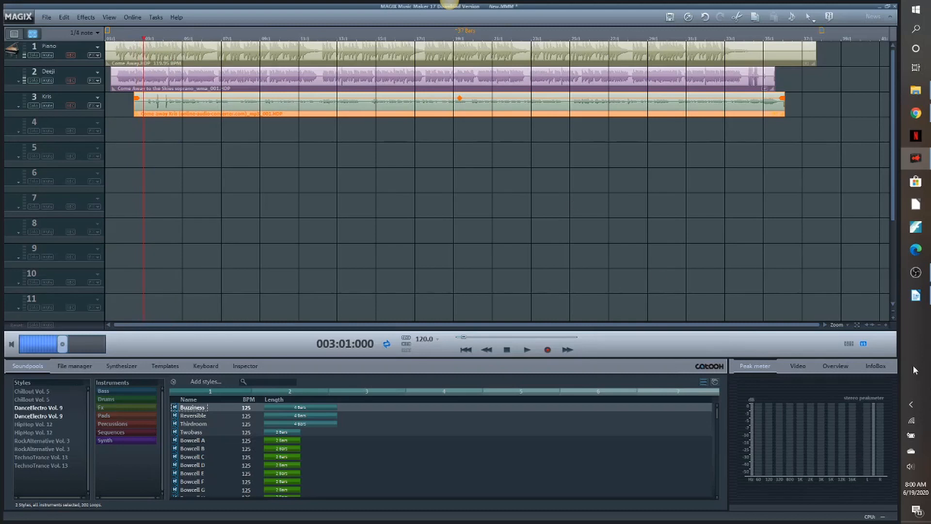
click(886, 326)
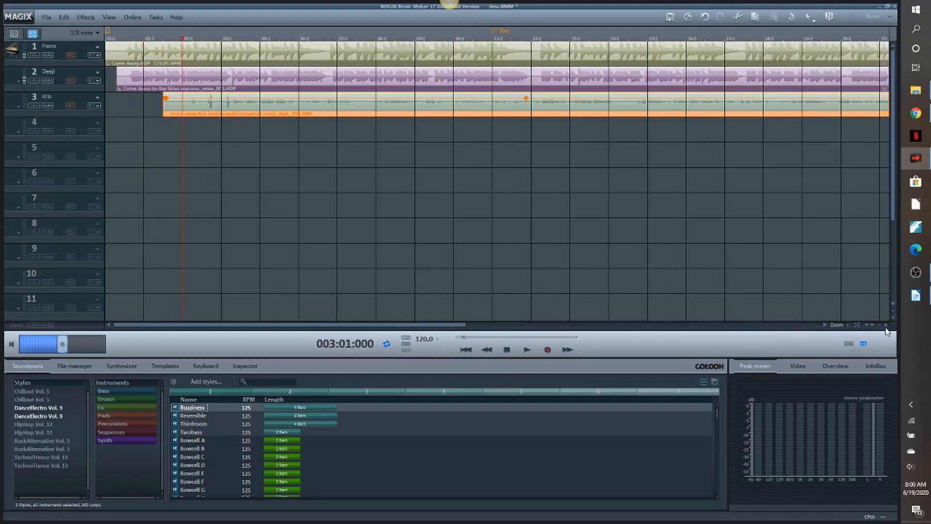
click(886, 326)
click(886, 325)
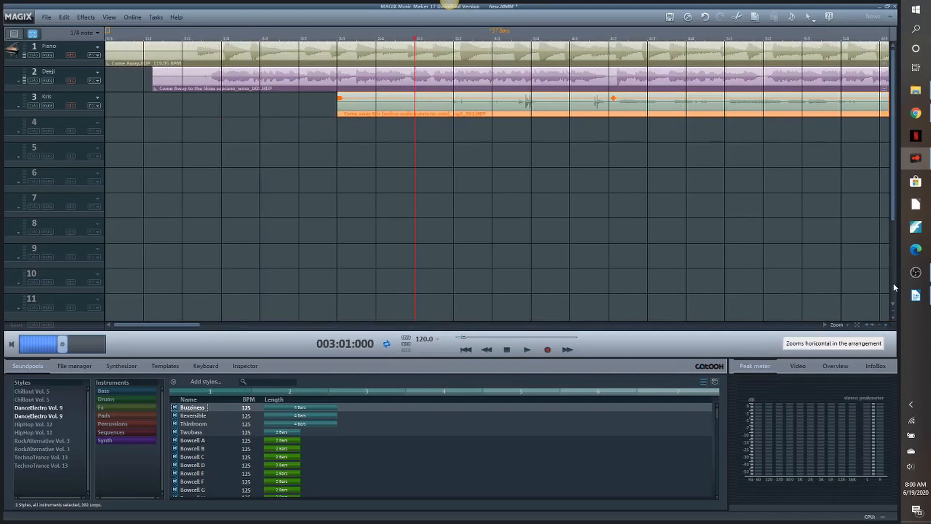
click(893, 317)
click(893, 316)
click(893, 316)
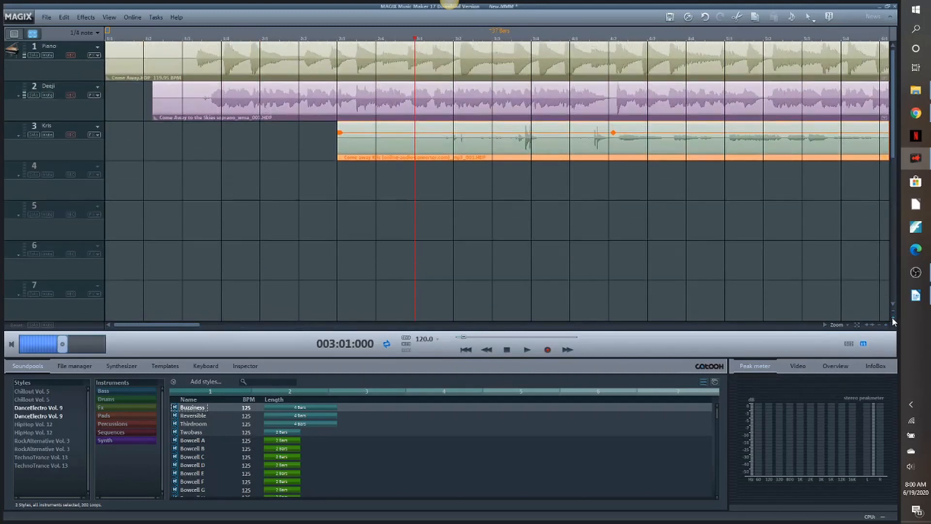
drag(628, 140, 489, 139)
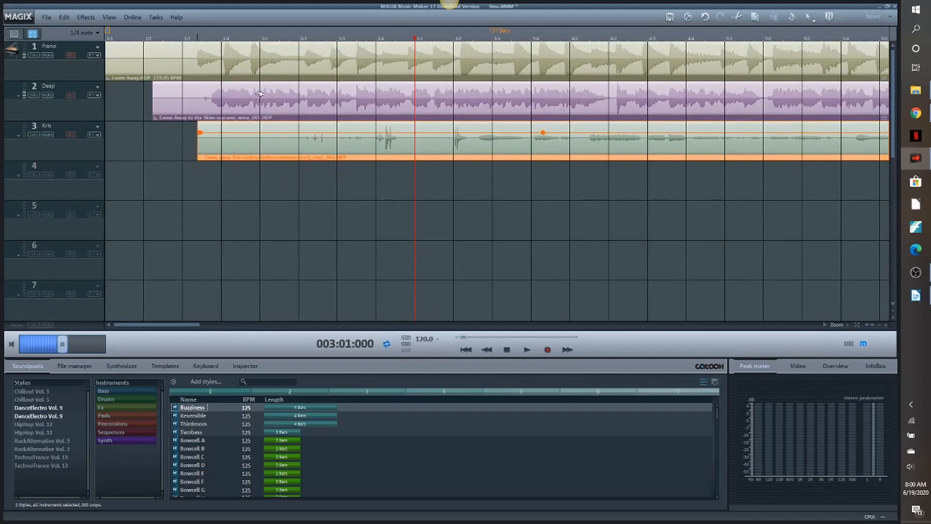
- Mute tracks 1 and 2 and audition the track 3 vocal alone from 001:04:000
click(47, 95)
drag(415, 39, 221, 40)
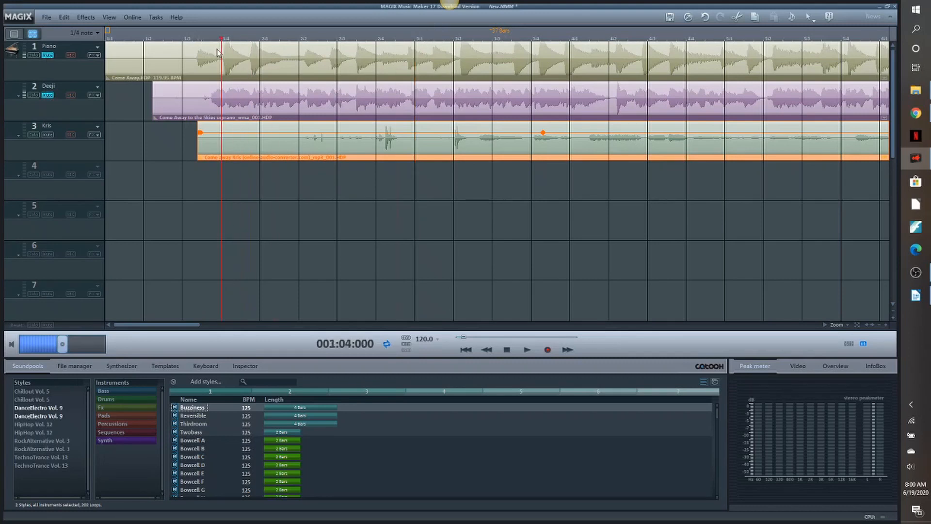
click(526, 350)
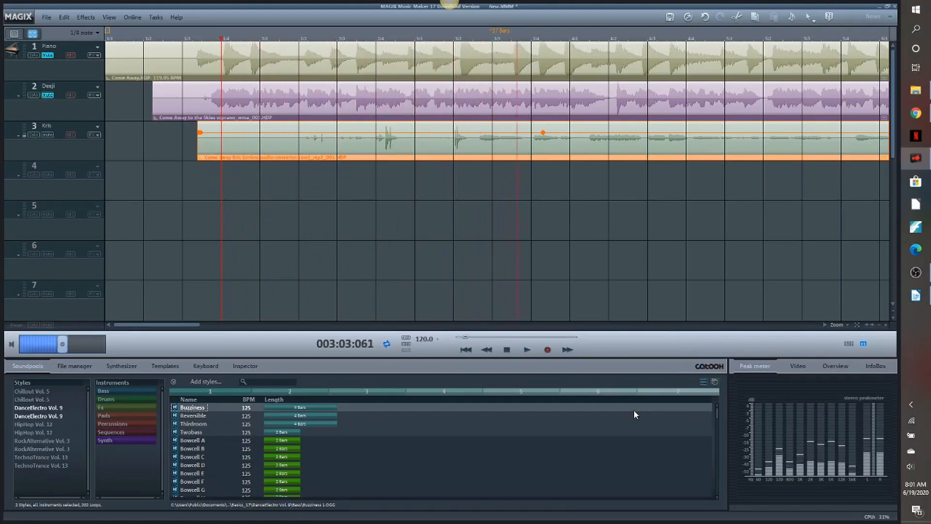
click(507, 350)
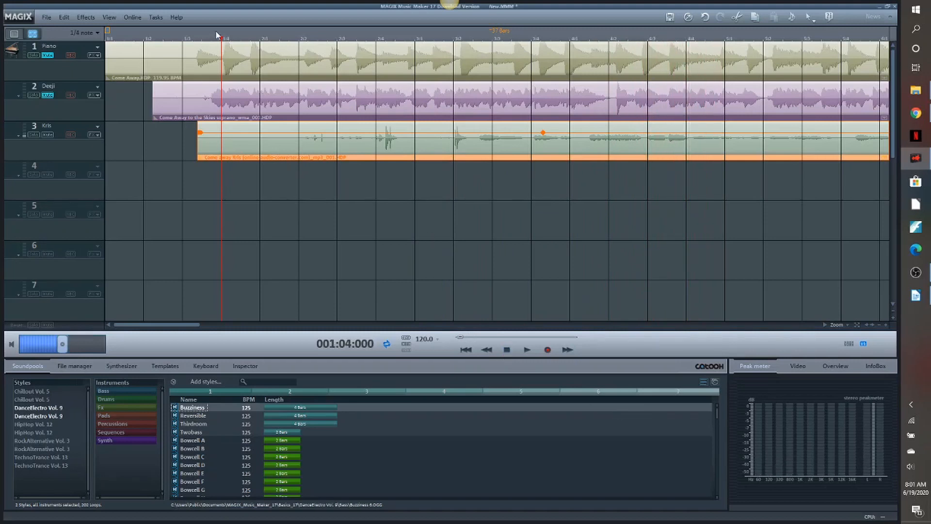
- Split the track 3 clip at 003:02:048, delete the part before it, and shift the remainder back to just after 001:04:000
drag(222, 38, 474, 56)
key(t)
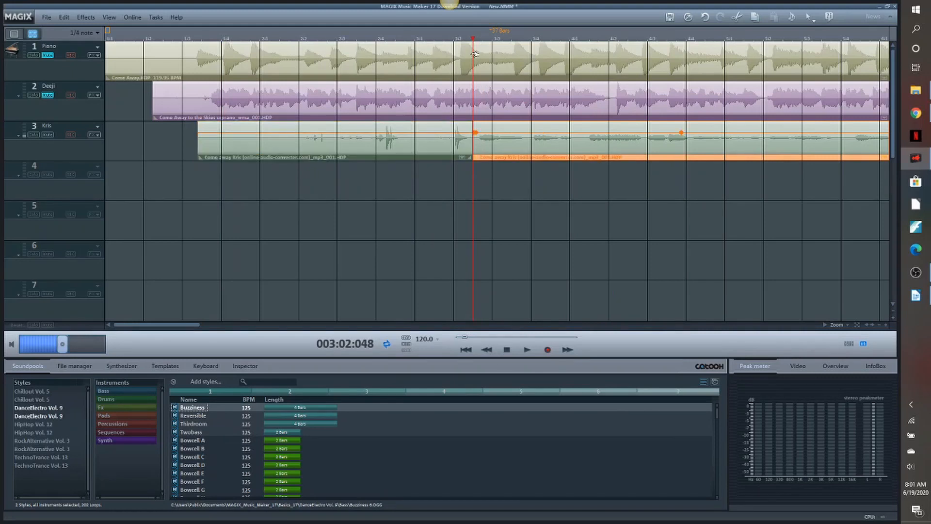
click(406, 140)
key(Delete)
drag(523, 143, 335, 131)
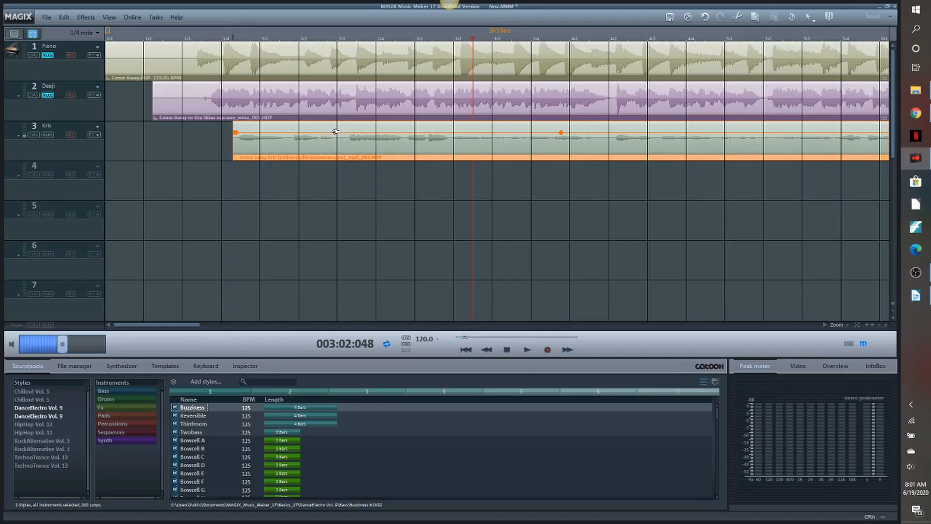
- Unmute tracks 1 and 2 and audition all three tracks together from near the beginning
drag(177, 328, 204, 333)
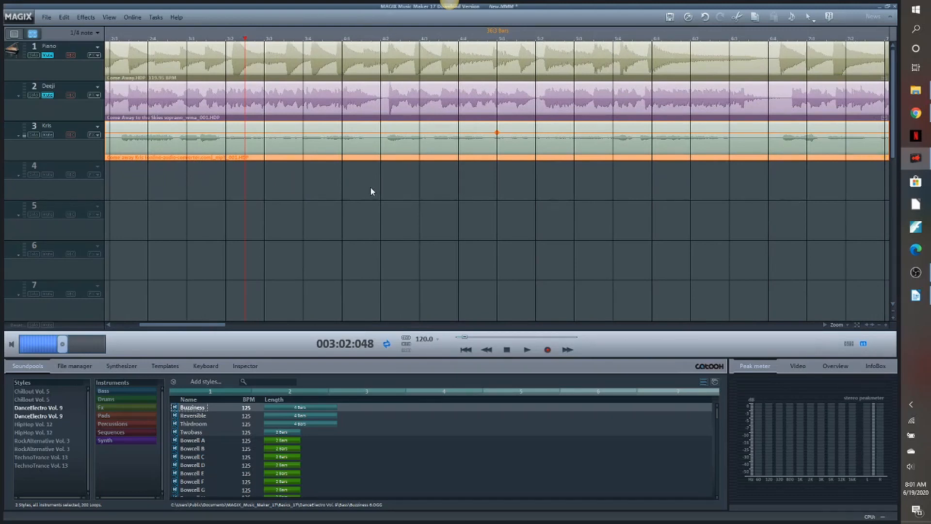
drag(215, 332, 181, 331)
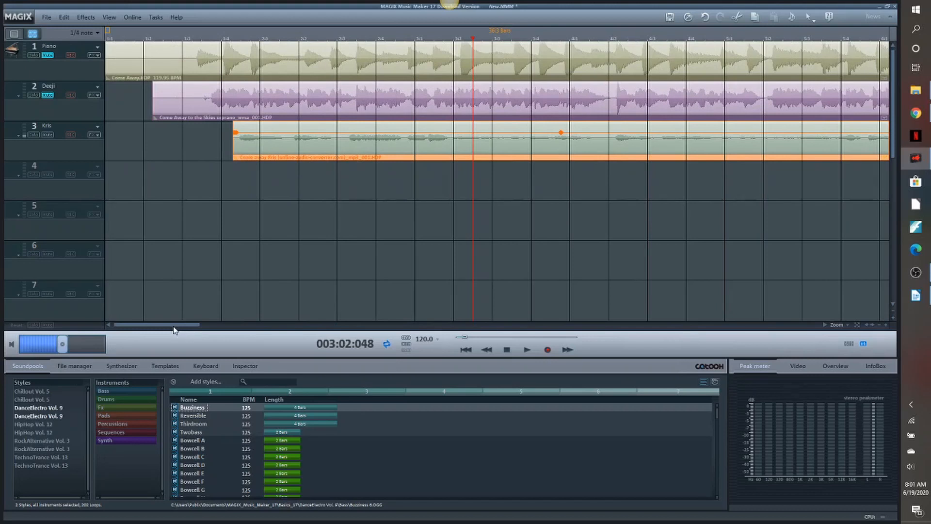
click(121, 38)
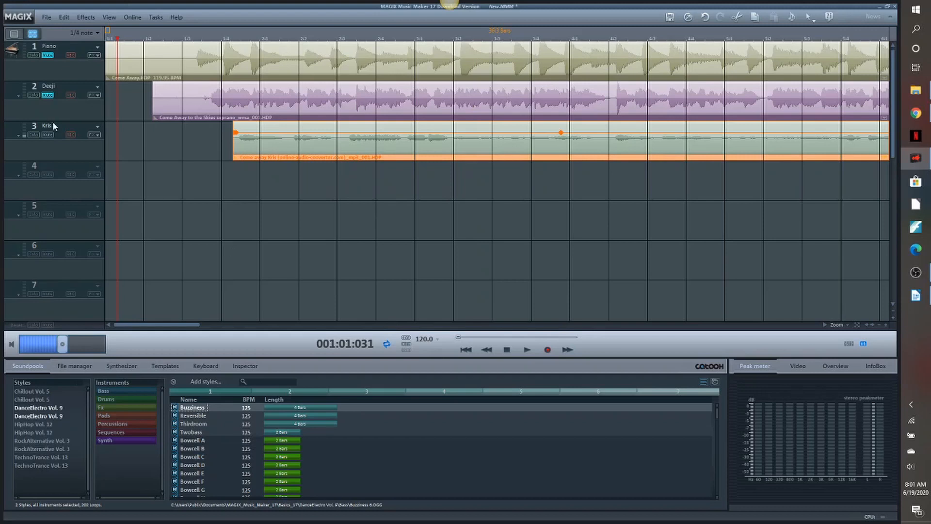
click(48, 55)
click(527, 350)
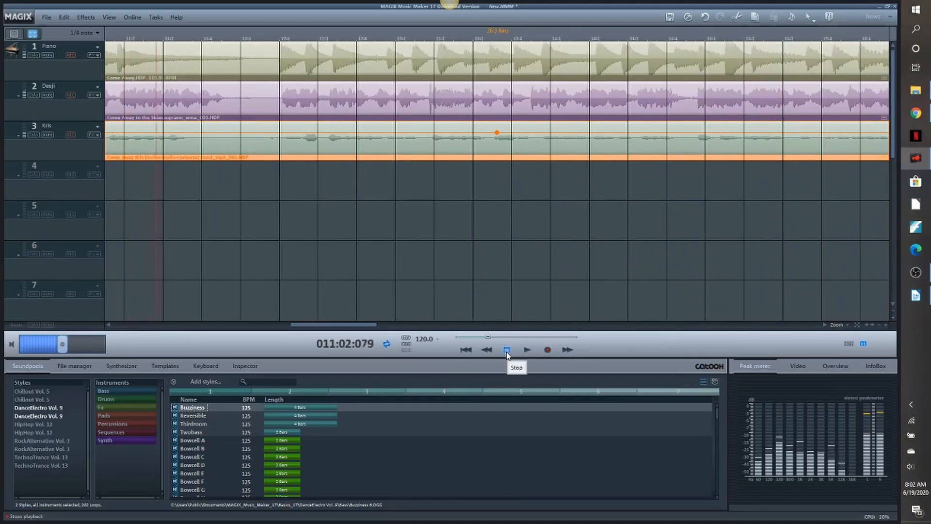
click(506, 351)
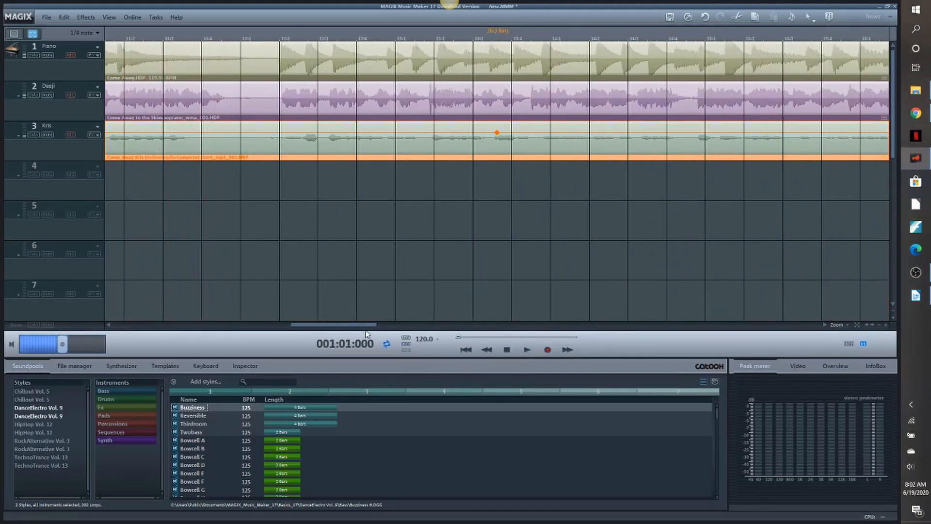
- Import "Come Away to the Skies BASS - 52020, 5.03 PM.mp3" onto track 4 near the start, skipping tempo and beat recognition
drag(365, 330, 182, 330)
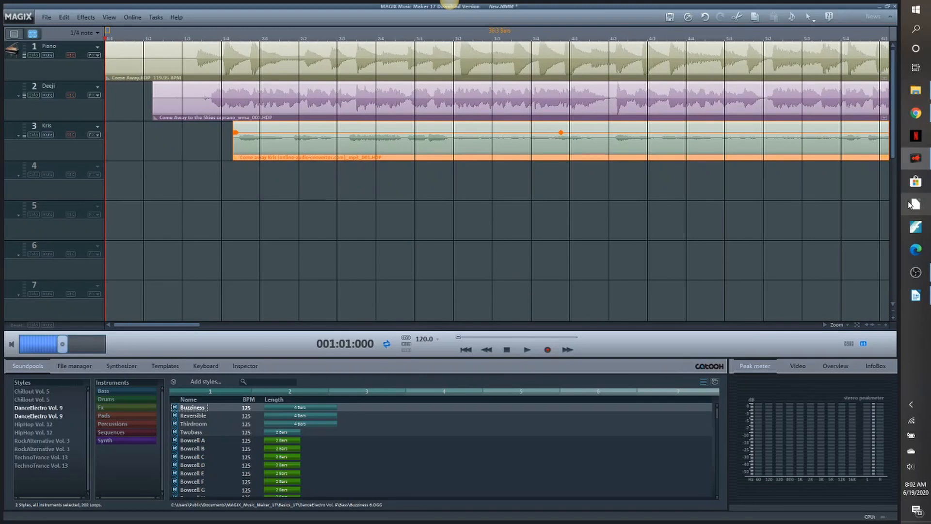
click(918, 94)
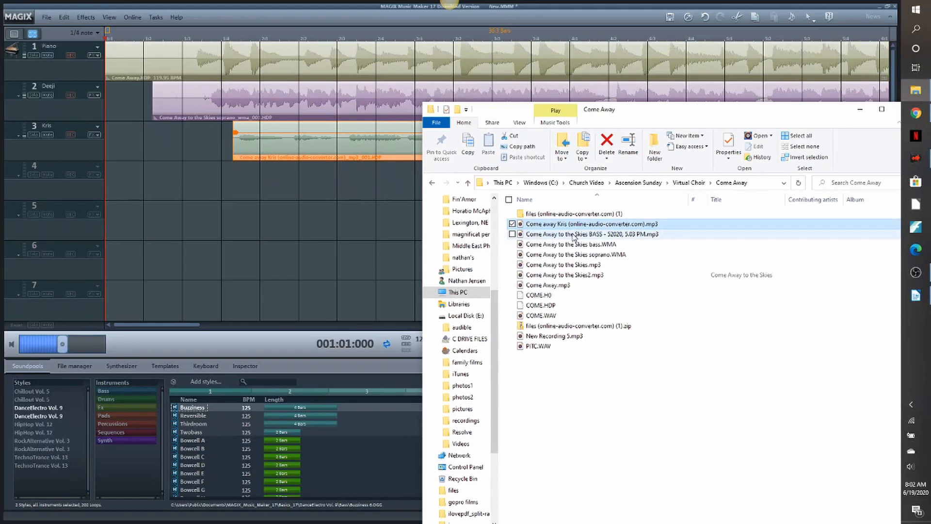
drag(574, 236, 244, 180)
click(276, 261)
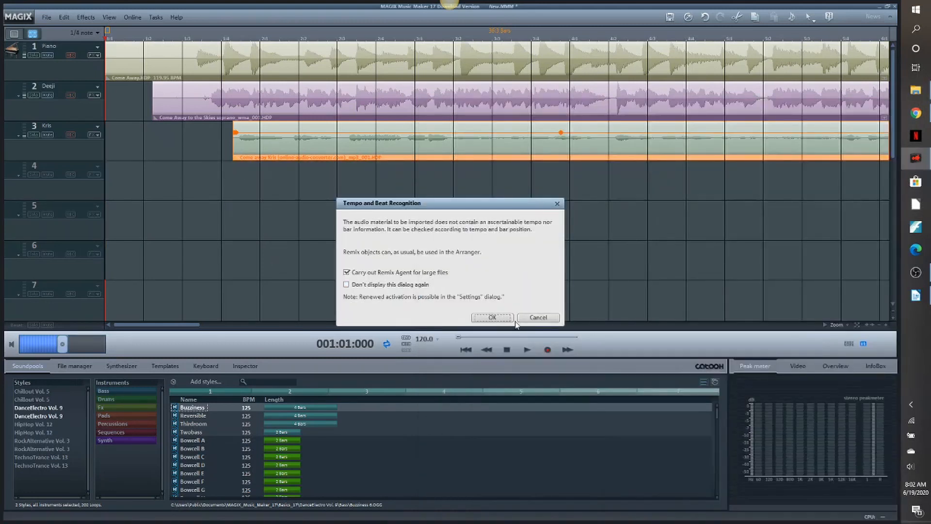
click(539, 318)
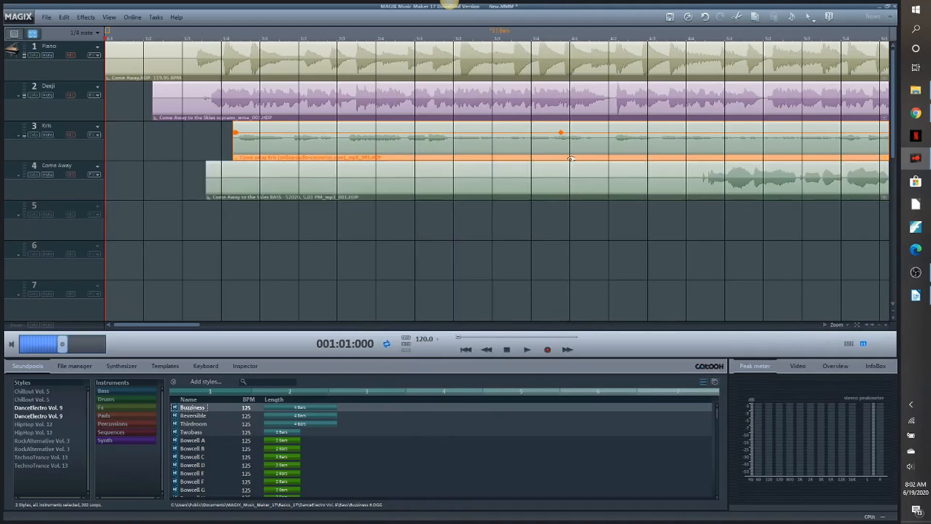
- Split the track 4 clip at 004:04:000, delete the part before it, and shift the remainder back so the voice starts at the piano's first note
click(685, 39)
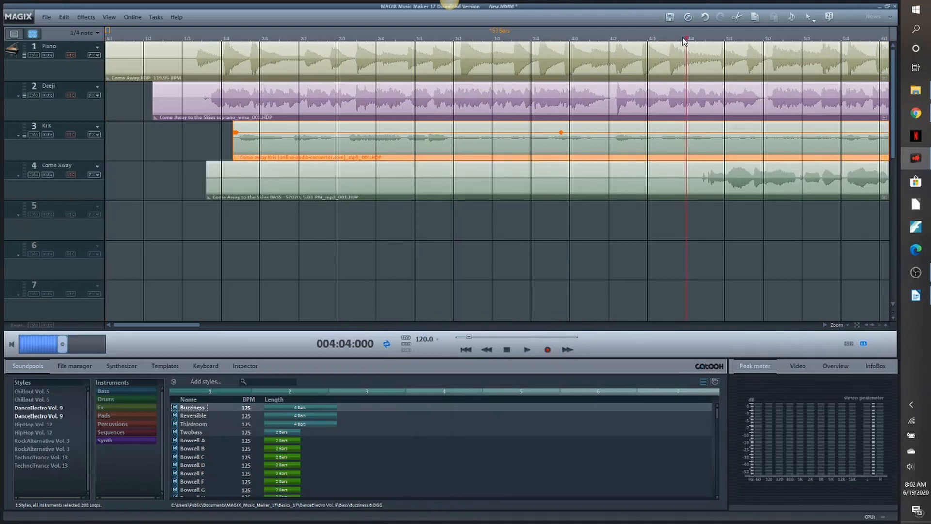
click(656, 192)
key(t)
click(629, 185)
key(Delete)
drag(783, 168, 288, 167)
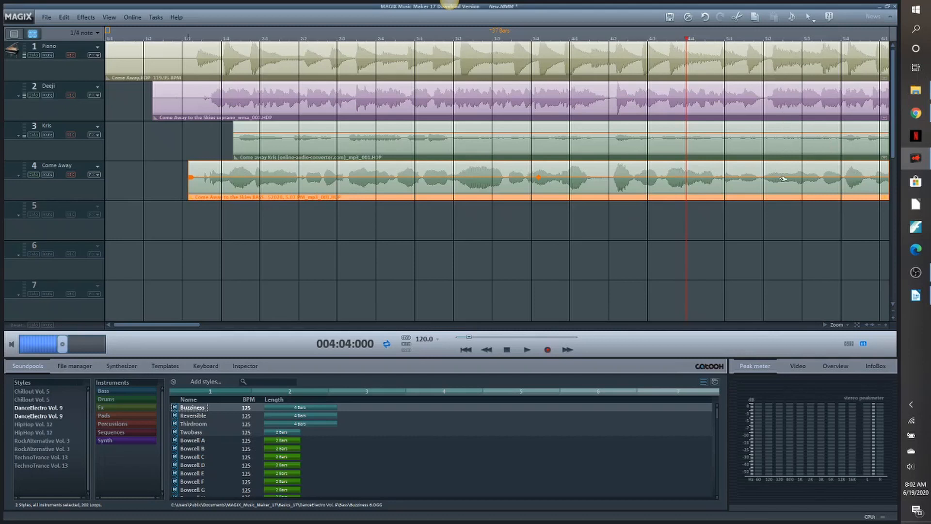
- Check the track 4 waveform's alignment through the first verse and audition all four tracks from the beginning
drag(190, 328, 216, 327)
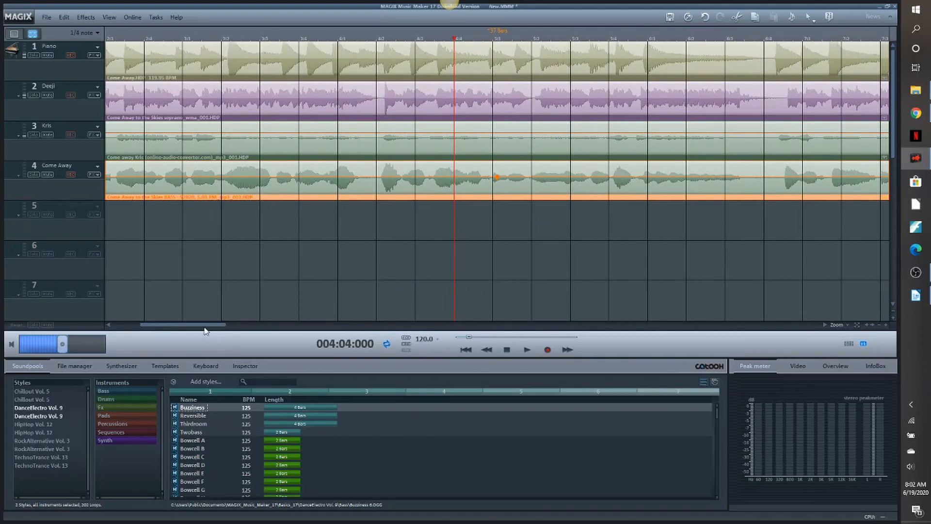
drag(205, 327, 166, 327)
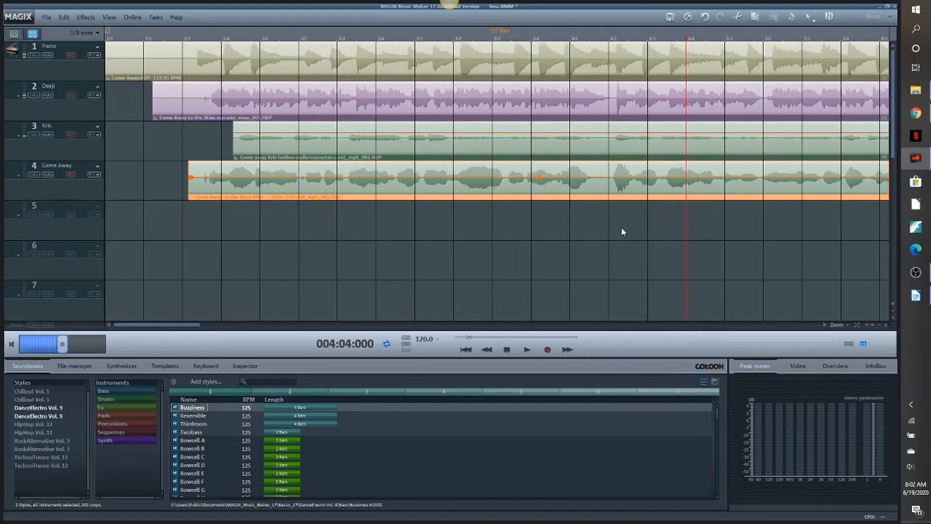
click(122, 38)
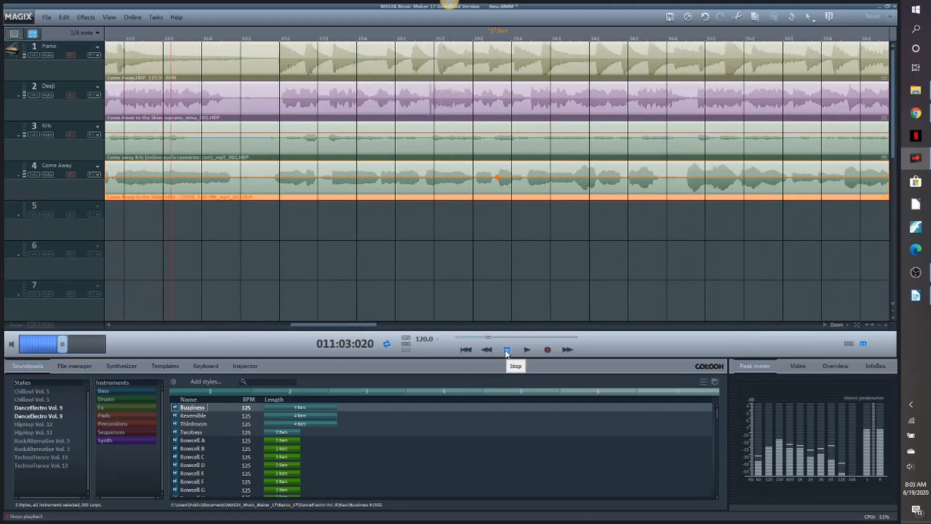
click(506, 353)
- Rename track 4 with the singer's first name
double_click(62, 164)
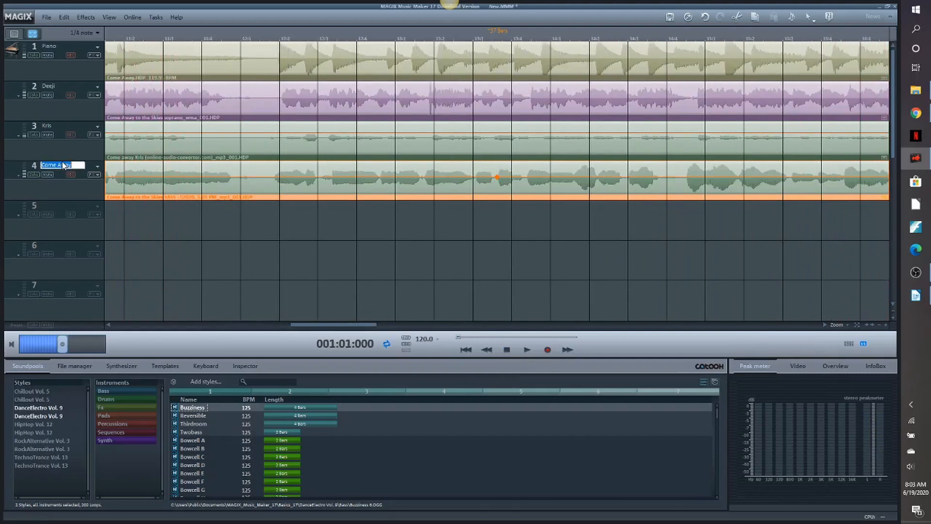
key(BackSpace)
key(Return)
- Import "Come Away to the Skies bass.WMA" onto track 5, skipping tempo and beat recognition
click(894, 311)
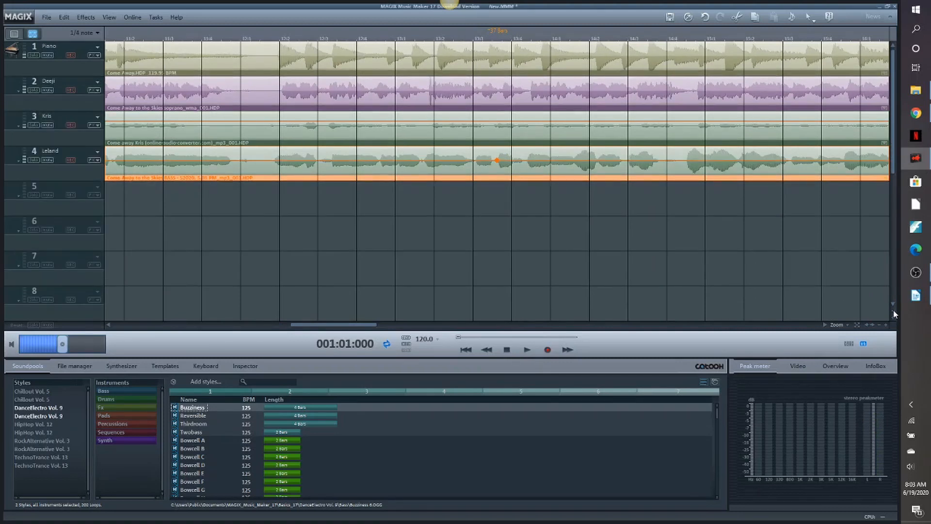
click(918, 92)
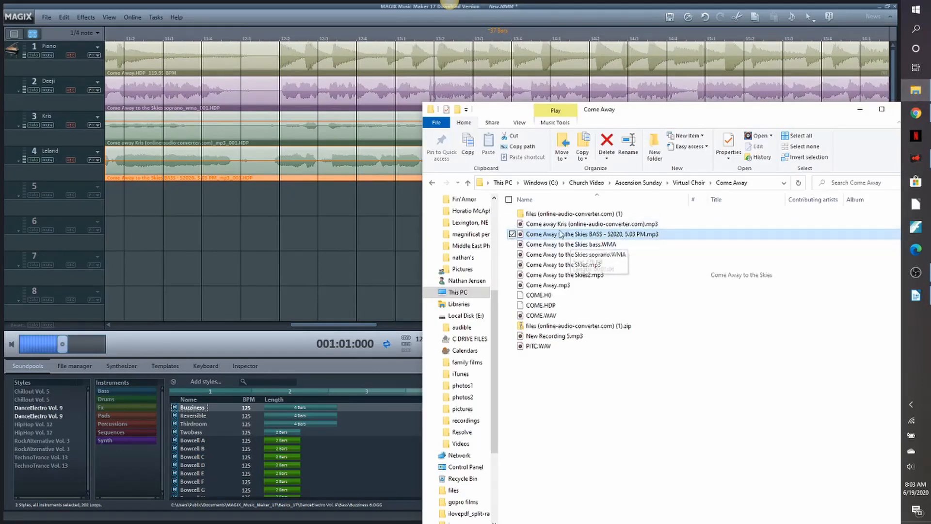
drag(557, 247, 191, 201)
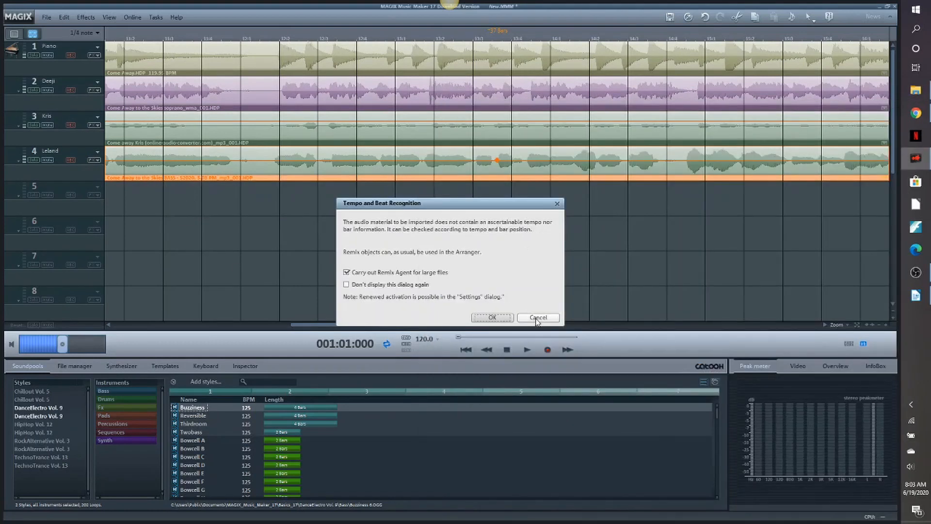
click(537, 318)
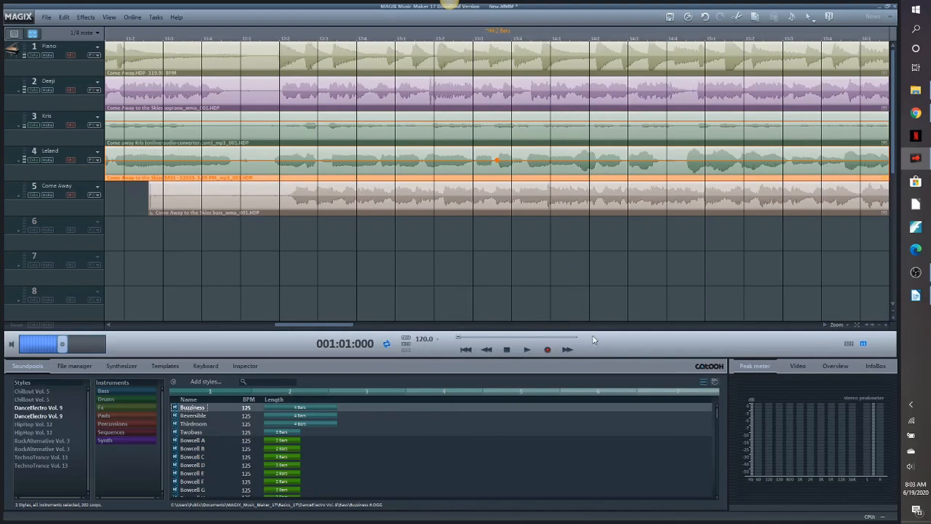
- Move the track 5 clip back to the very start of the arrangement
click(881, 329)
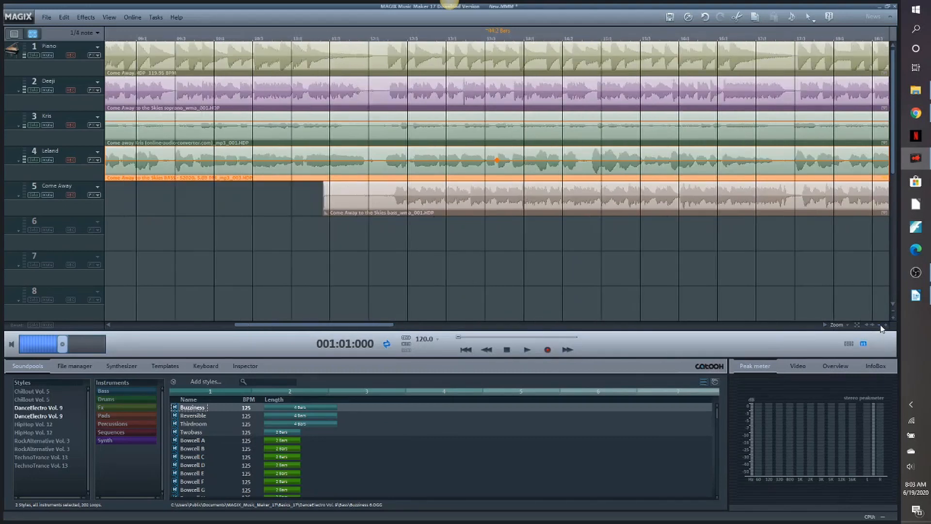
click(882, 328)
drag(646, 205, 409, 205)
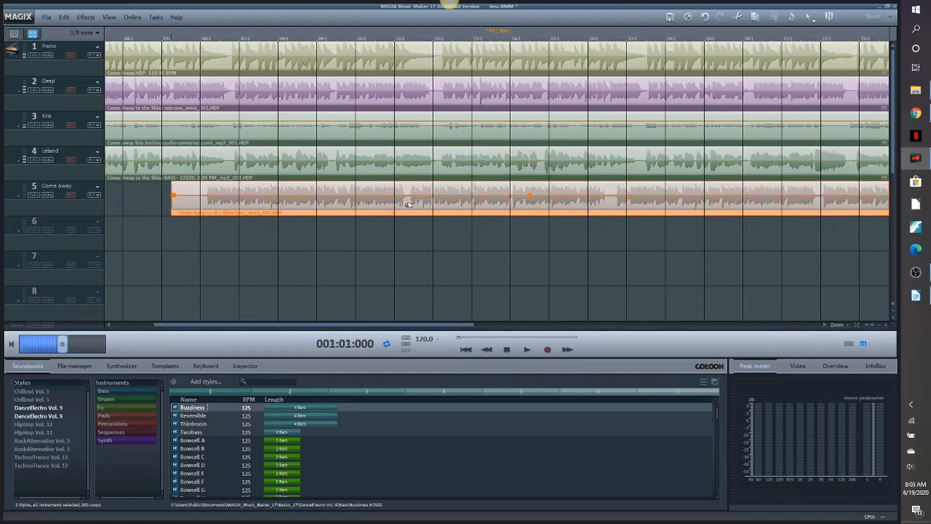
drag(378, 327, 226, 328)
drag(482, 198, 310, 198)
- Split the track 5 clip at 001:03:047, delete the part before it, and shift the remainder slightly earlier
click(134, 40)
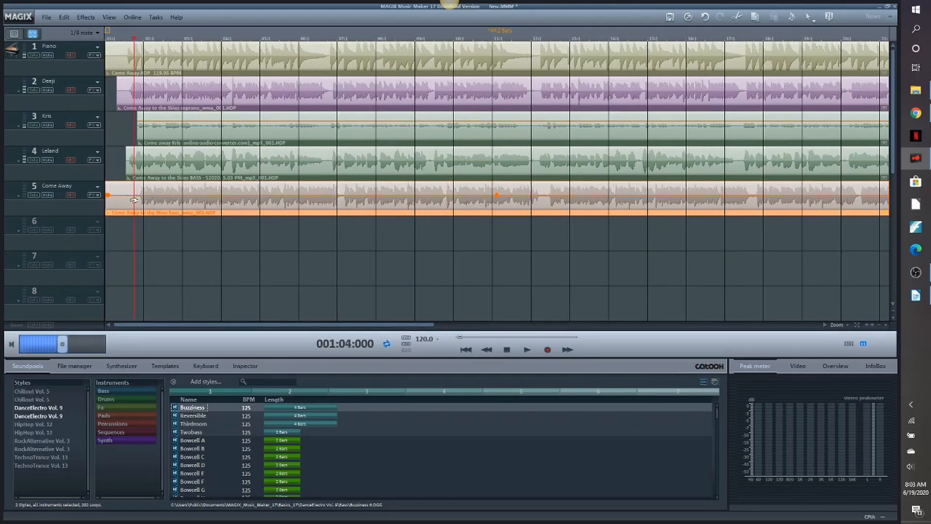
drag(133, 39, 129, 43)
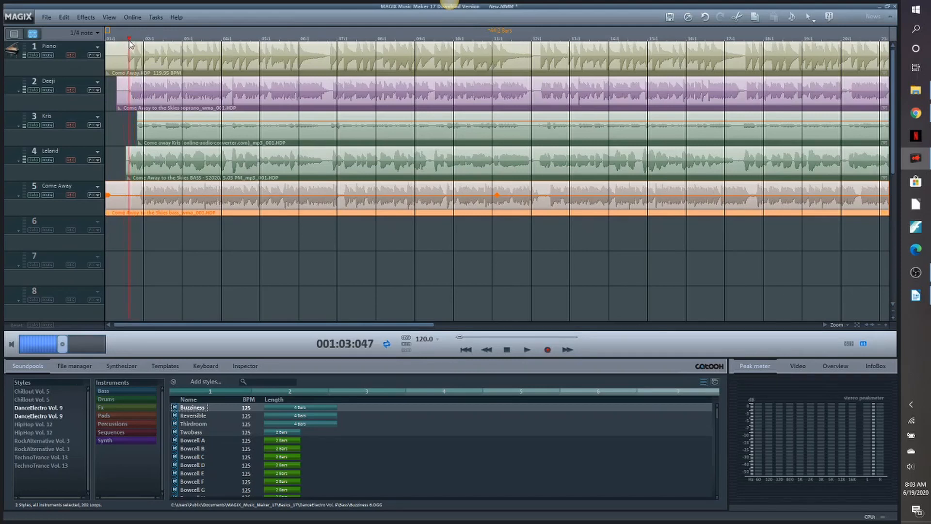
key(t)
click(121, 194)
key(Delete)
drag(199, 199, 192, 201)
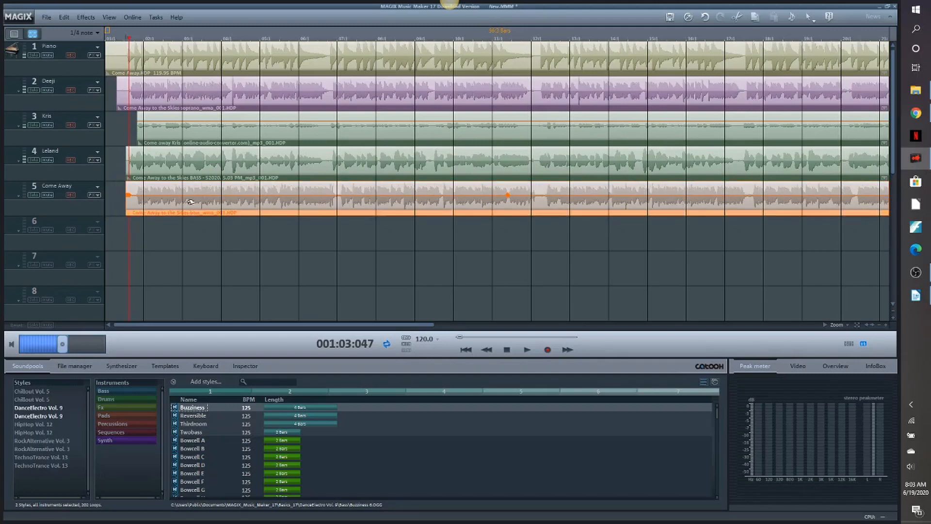
- Fine-tune the track 5 clip's position by lining up its pauses between phrases with those of the other tracks
click(886, 326)
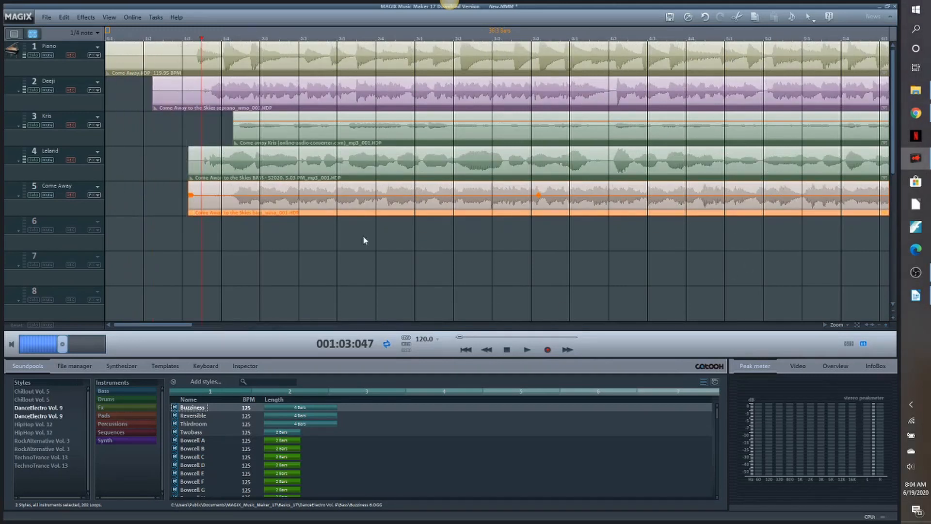
drag(186, 328, 227, 328)
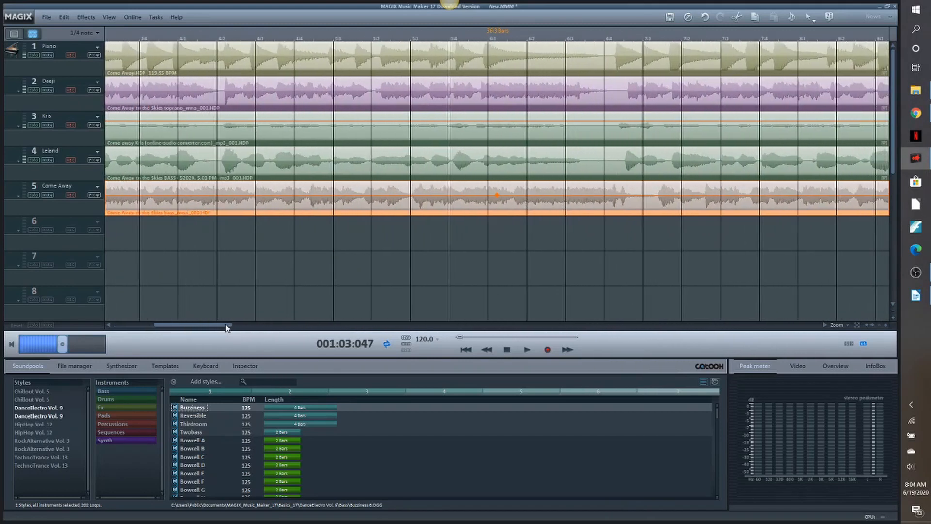
drag(721, 194, 689, 194)
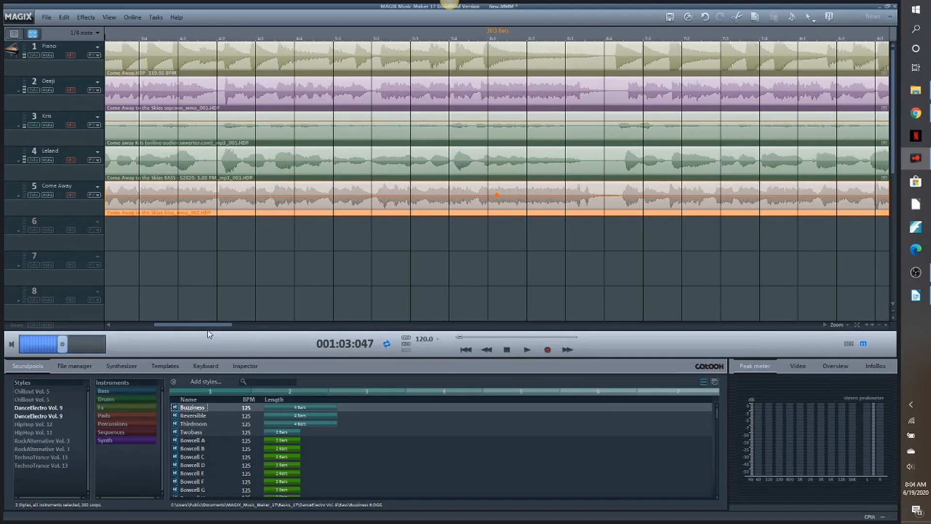
drag(207, 330, 221, 330)
drag(244, 328, 284, 331)
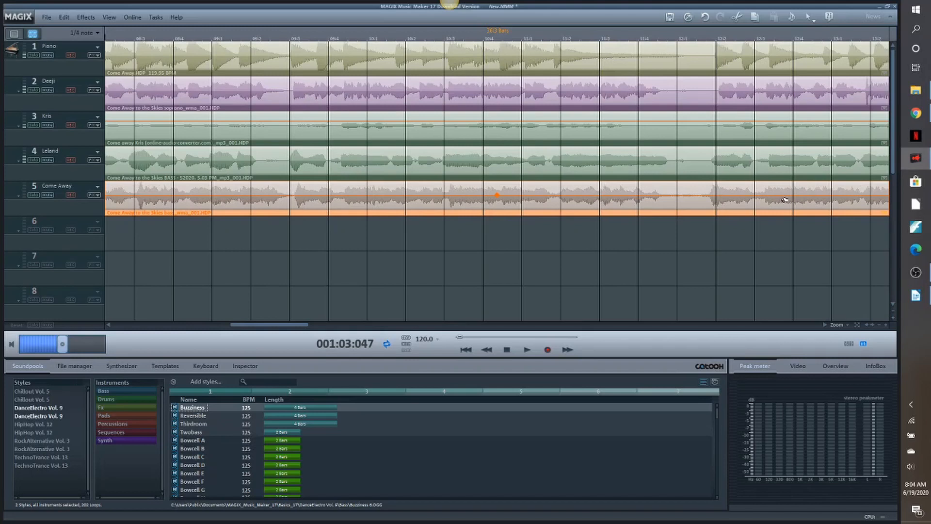
drag(785, 200, 785, 200)
drag(300, 328, 127, 345)
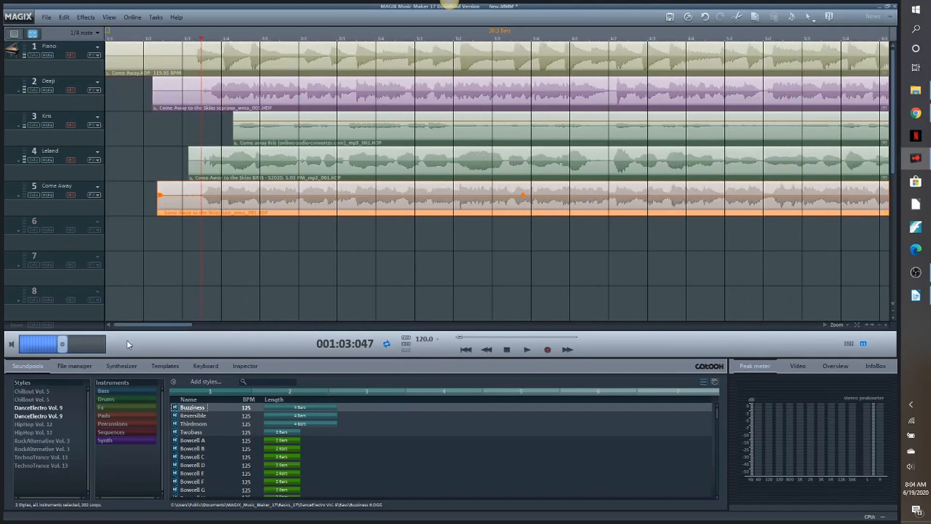
- Rename track 5 with the singer's first name
double_click(53, 187)
text(Bob)
key(Return)
- Audition all five tracks together from the beginning of the arrangement
click(465, 350)
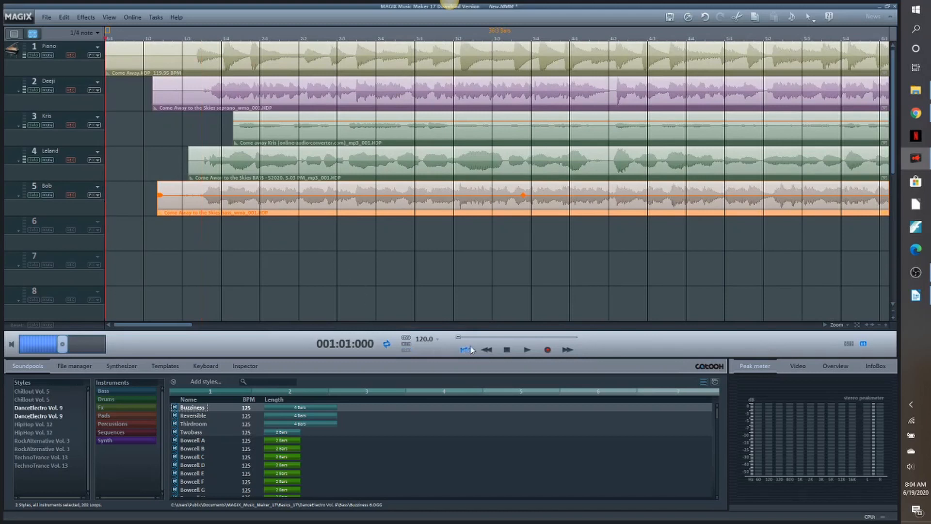
click(526, 349)
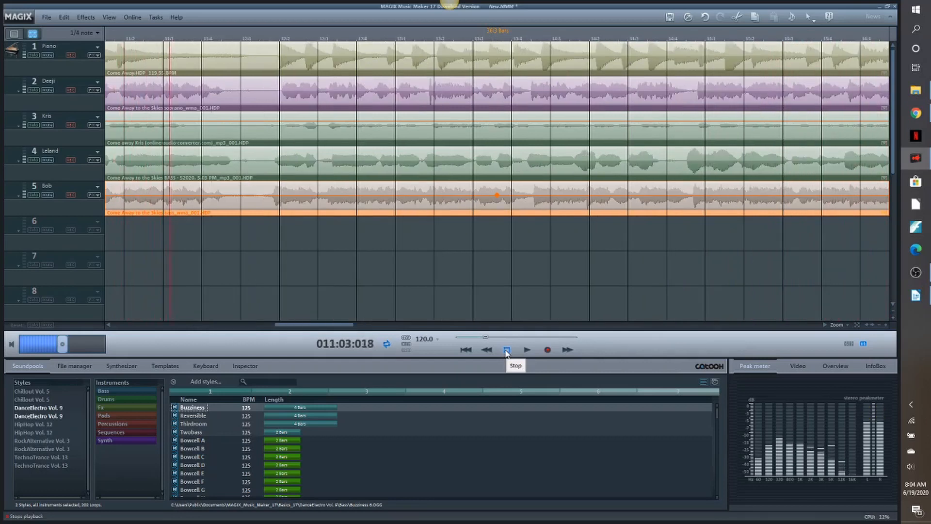
click(507, 350)
- Import "Come Away to the Skies.mp3" onto track 6 without tempo and beat recognition, and shift the clip back to start level with the track 5 clip
drag(342, 328, 149, 327)
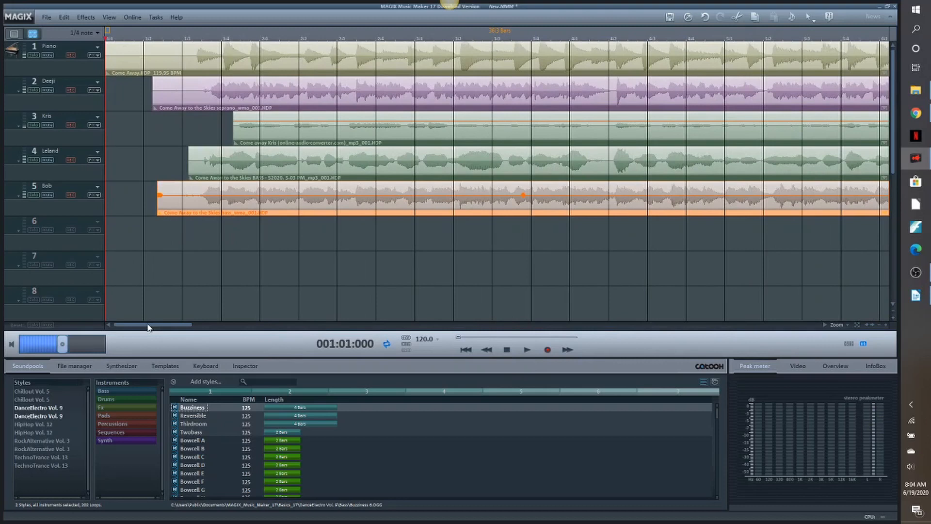
click(879, 326)
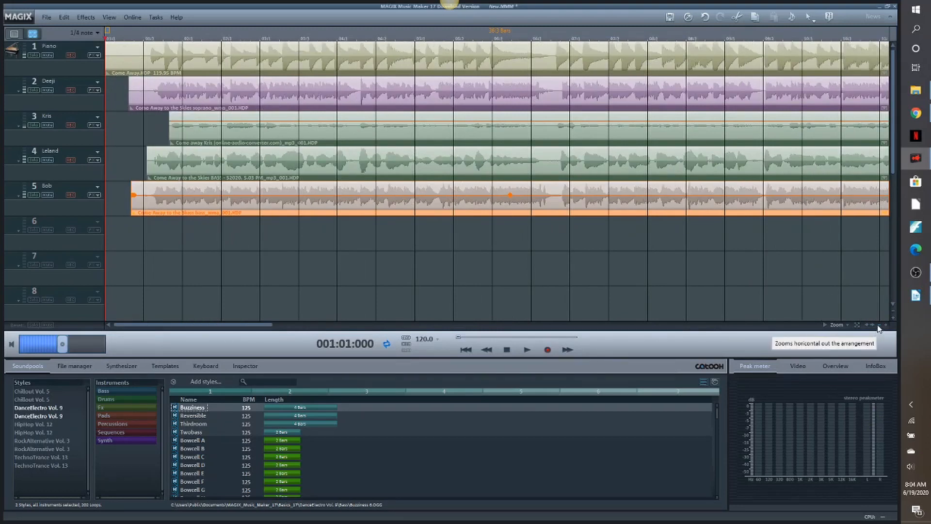
click(879, 326)
click(894, 312)
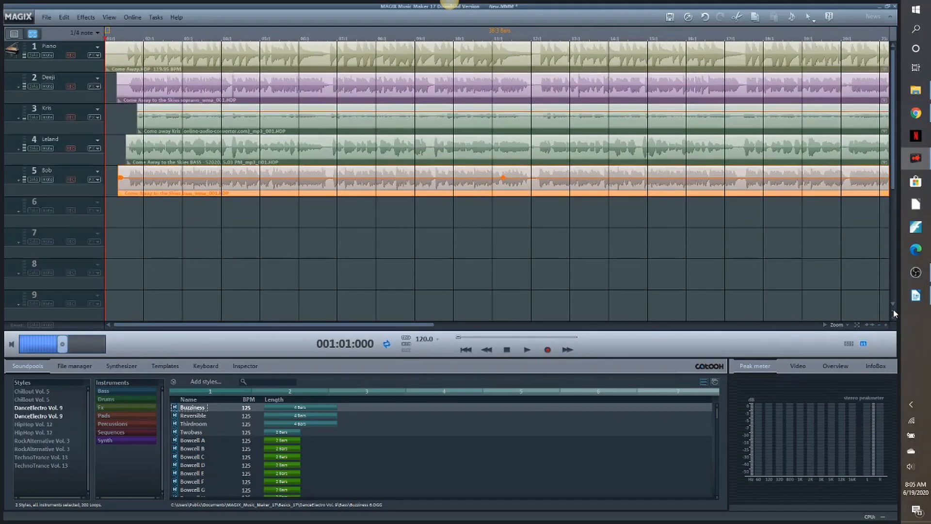
click(915, 91)
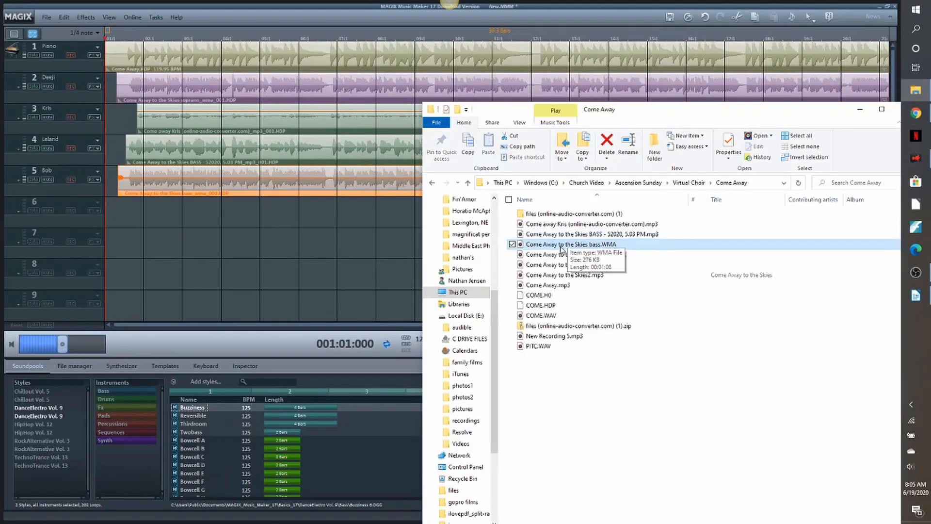
drag(561, 269, 173, 210)
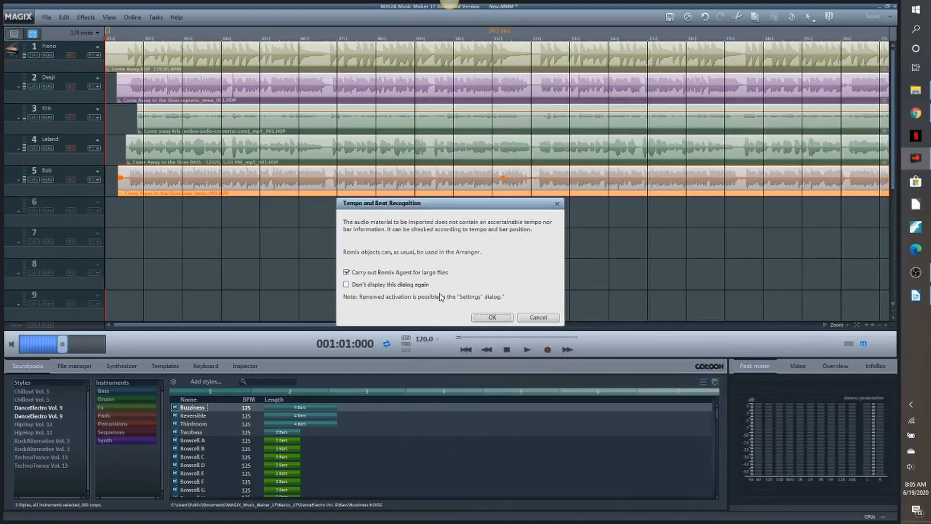
click(536, 318)
drag(395, 214, 380, 213)
- Mute tracks 3, 4 and 5, plus track 2 for a second pass, and audition track 6 against the piano from the beginning
click(48, 117)
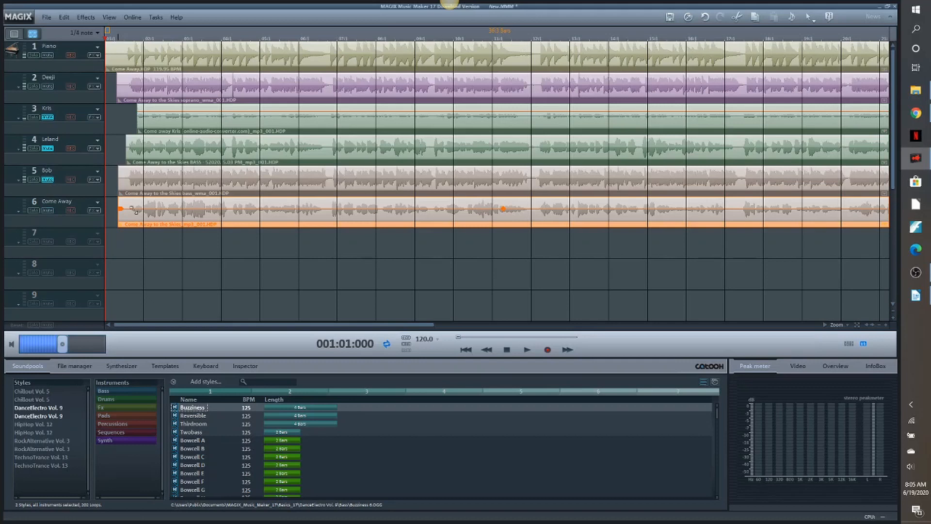
click(529, 348)
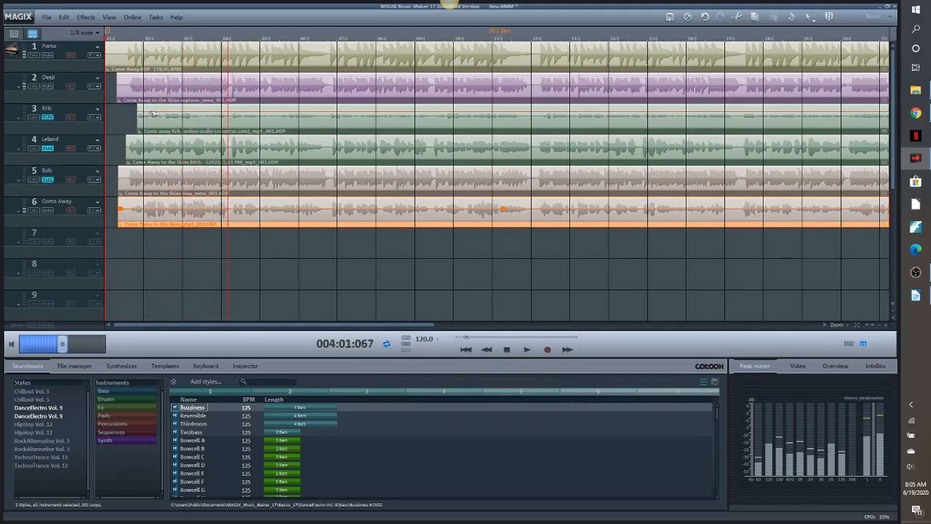
key(space)
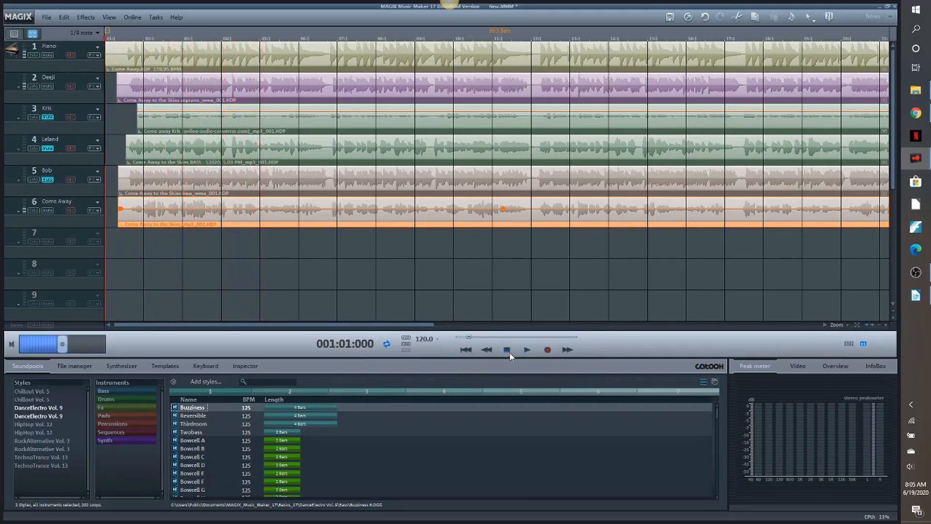
click(47, 86)
click(528, 352)
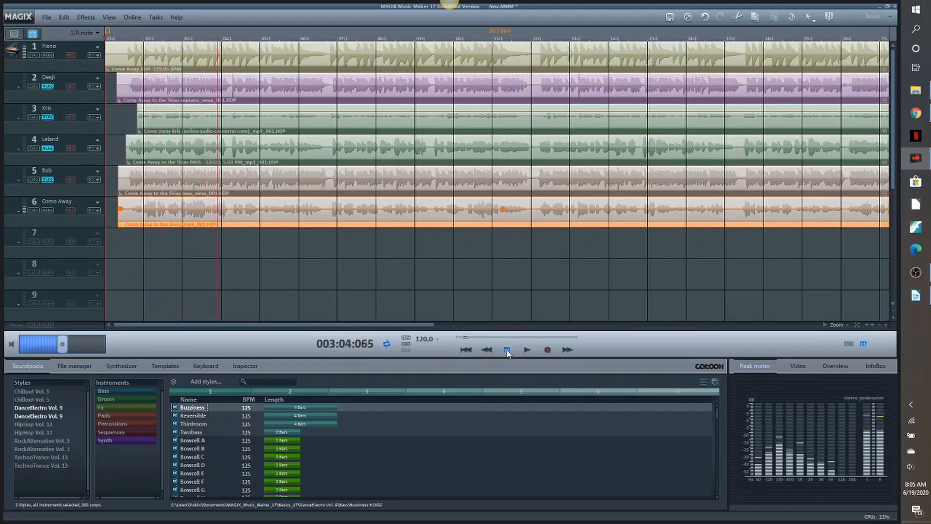
- Stop playback and rename track 6 with the singer's first name
click(507, 351)
double_click(62, 202)
text(Dikka)
key(Return)
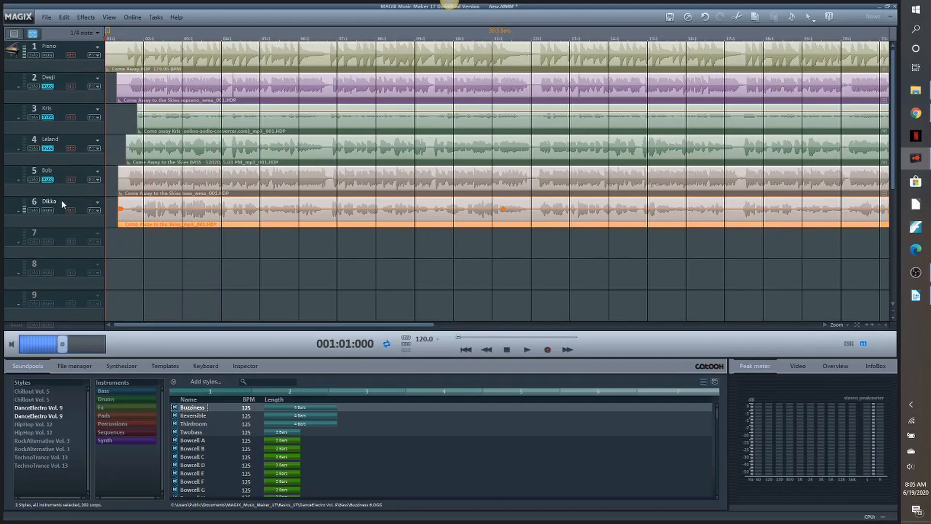
- Unmute tracks 2 to 5, adjust the track 6 clip's volume, and audition all six tracks together from the beginning
click(48, 87)
click(48, 117)
click(48, 149)
click(48, 179)
right_click(382, 215)
click(425, 223)
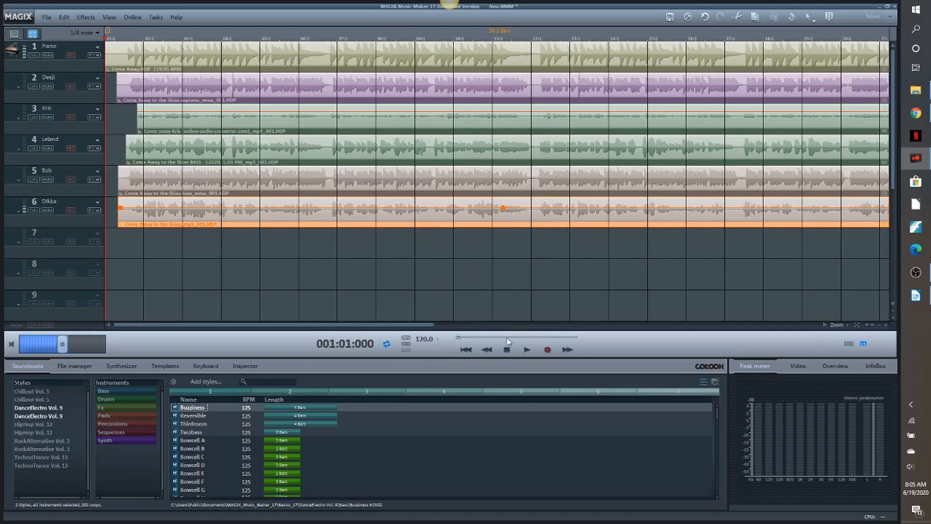
click(530, 352)
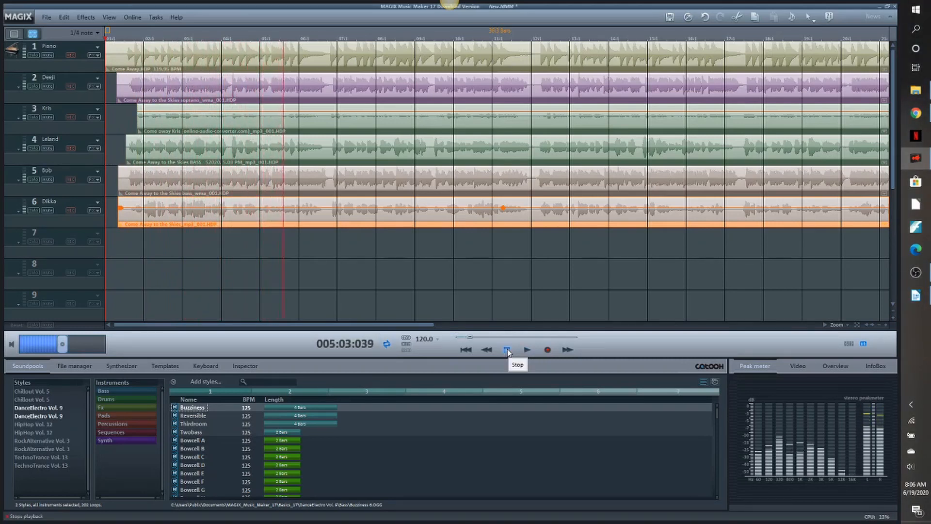
click(507, 349)
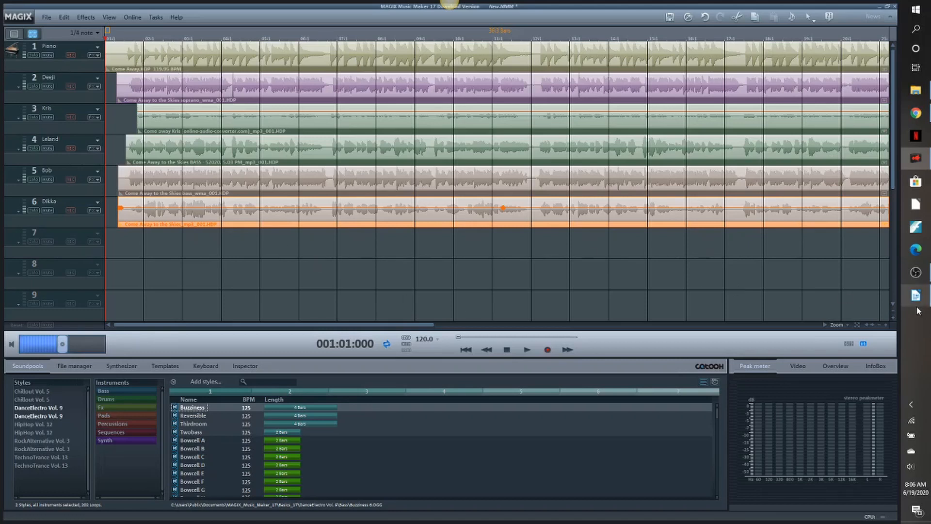
- Import "Come Away to the Skies2.mp3" from the Come Away folder onto track 7 without tempo and beat recognition
click(915, 90)
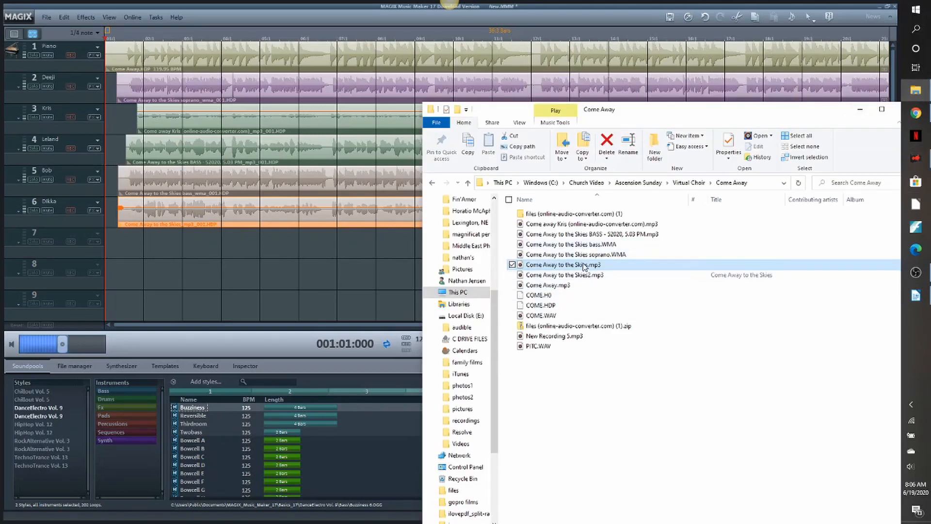
click(562, 277)
drag(560, 277, 162, 249)
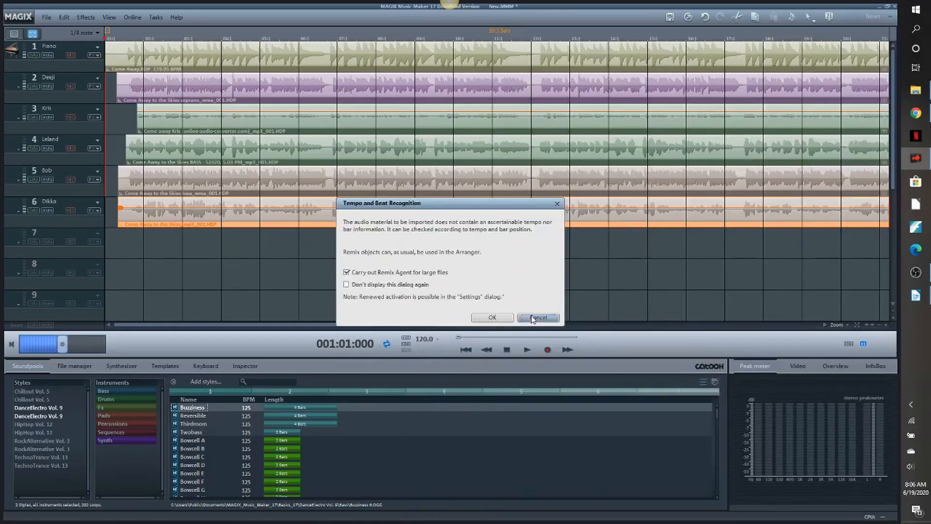
click(534, 319)
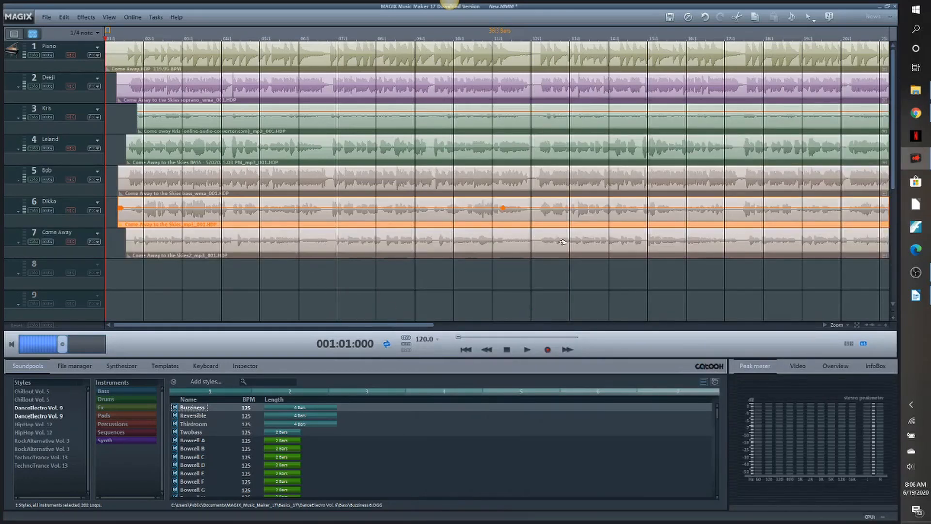
- Shift the track 7 clip slightly earlier so its phrases line up with the other singers' waveforms, and compare them further along the song
click(886, 326)
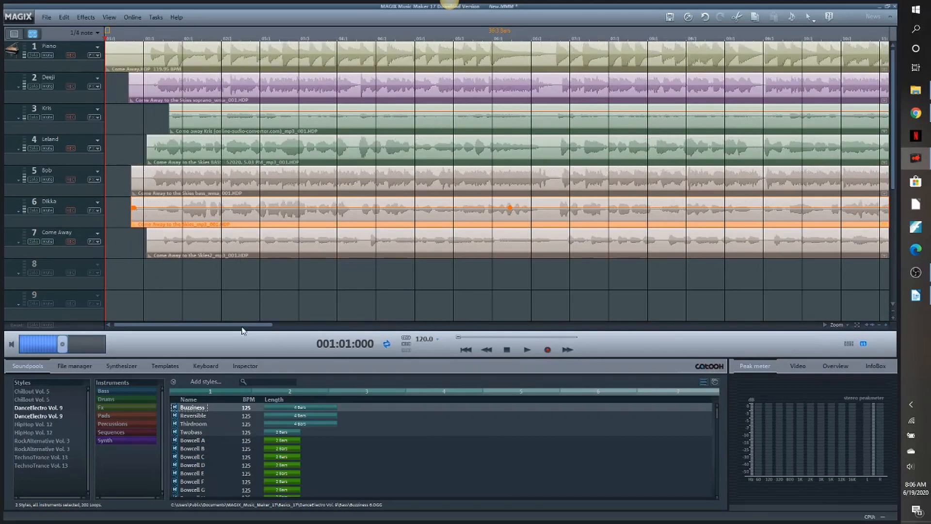
drag(242, 325, 258, 326)
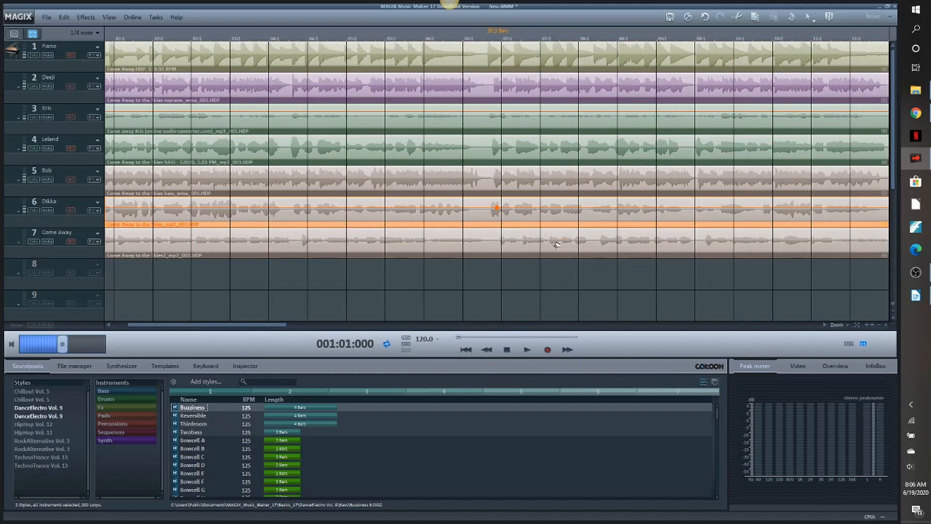
click(557, 245)
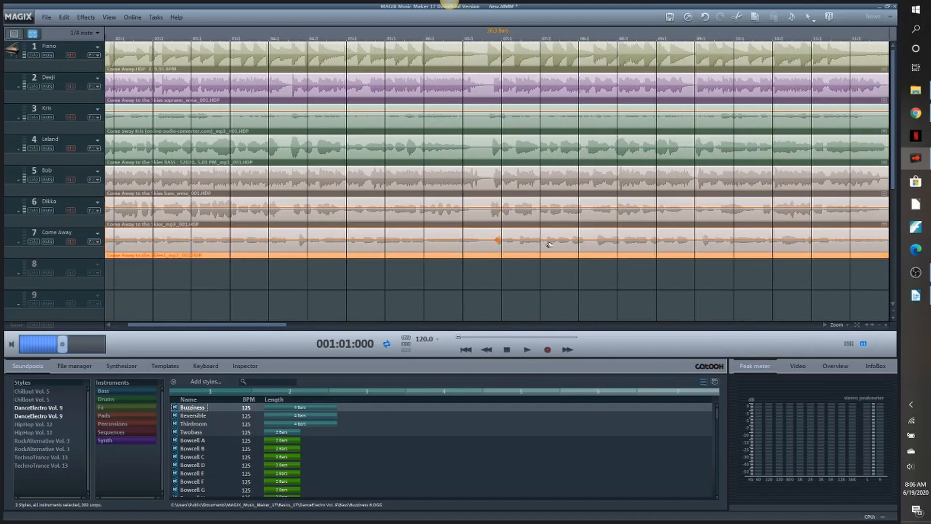
click(886, 326)
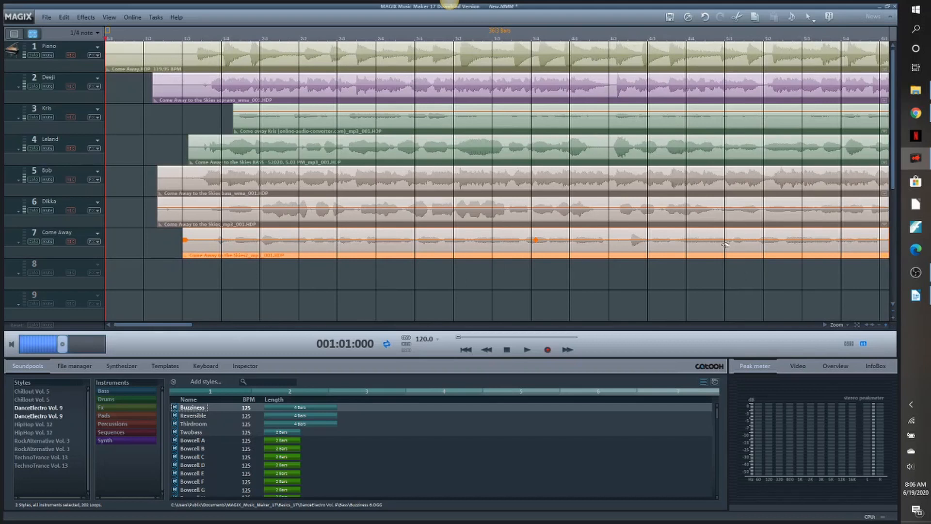
drag(725, 245, 718, 245)
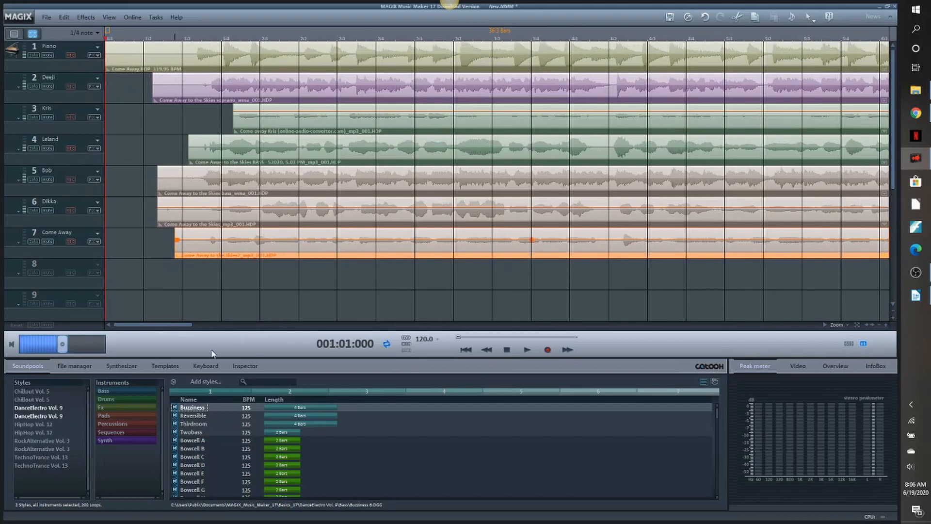
drag(168, 327, 280, 336)
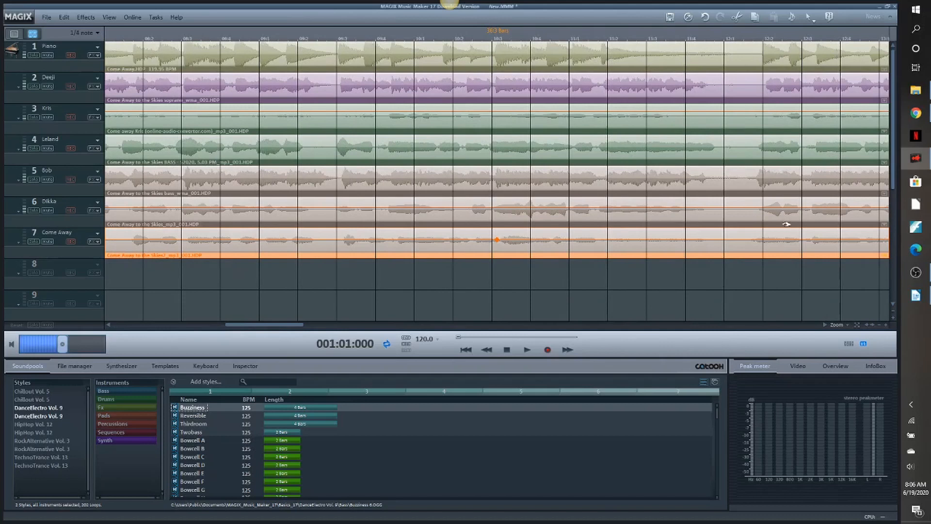
drag(243, 324, 106, 327)
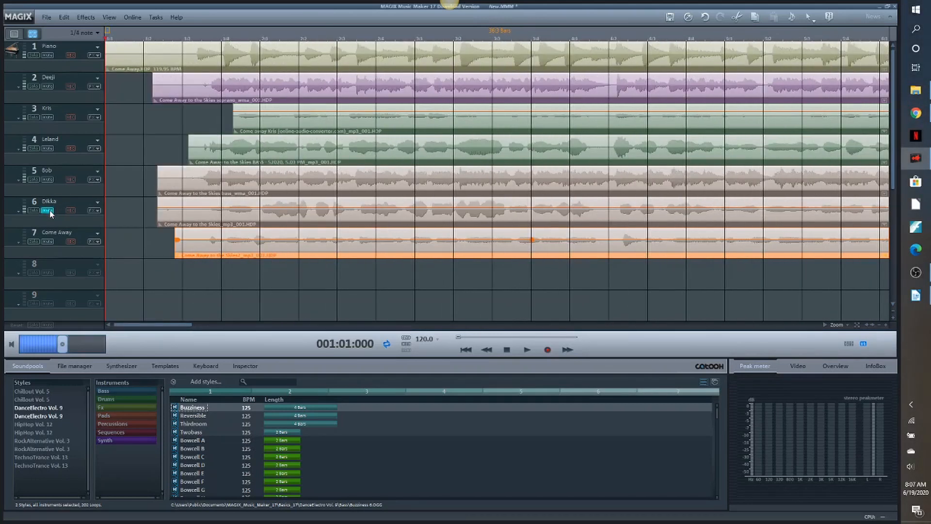
- Mute tracks 3 to 6 and audition track 7 against the piano and track 2
click(47, 179)
click(48, 148)
key(space)
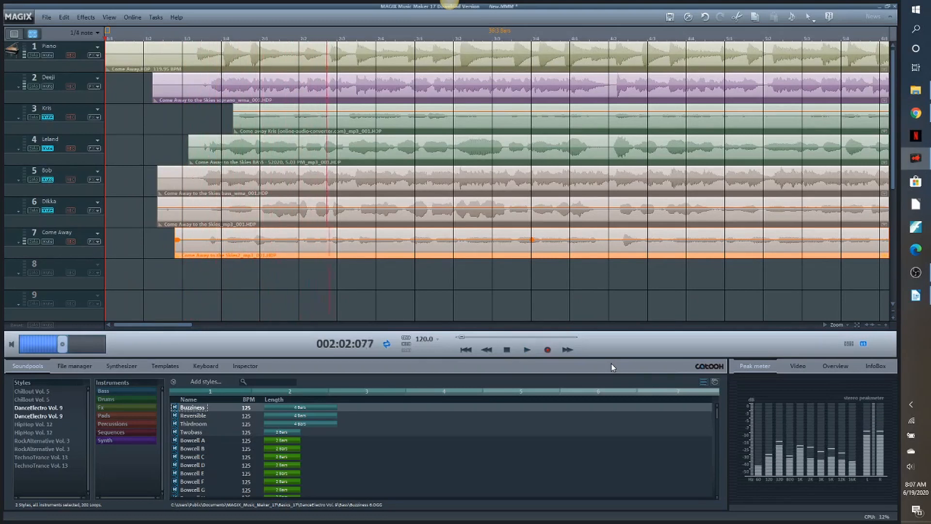
click(507, 349)
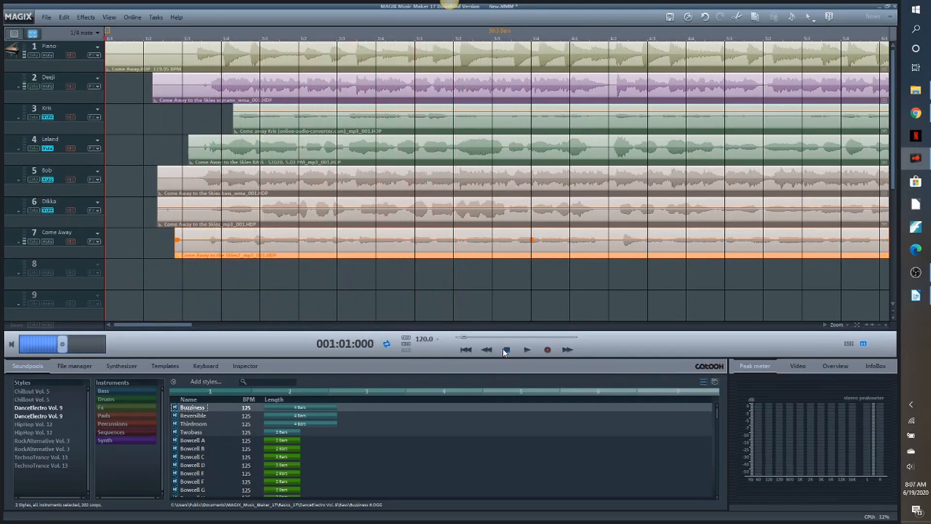
- Rename track 7 with the singer's first name and audition all seven tracks together with tracks 3 to 6 unmuted
double_click(51, 234)
text(Mark)
key(Return)
click(526, 350)
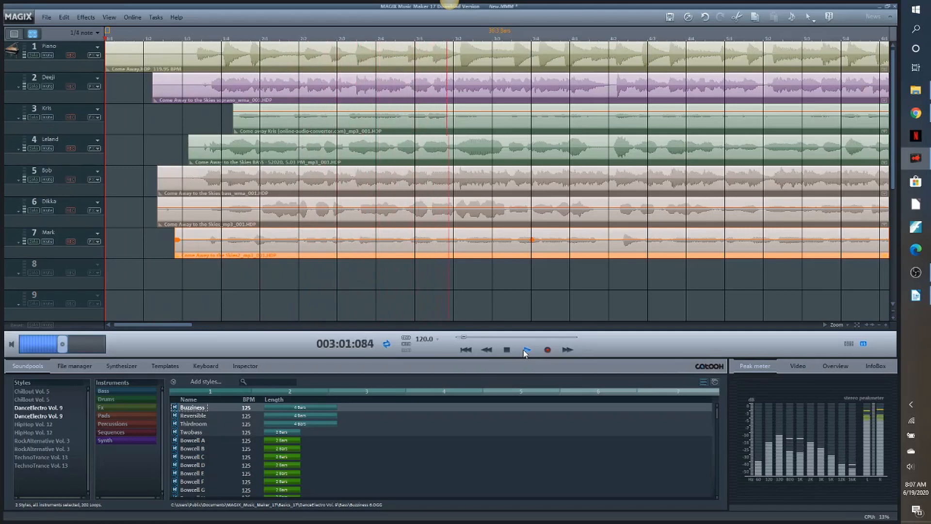
click(527, 350)
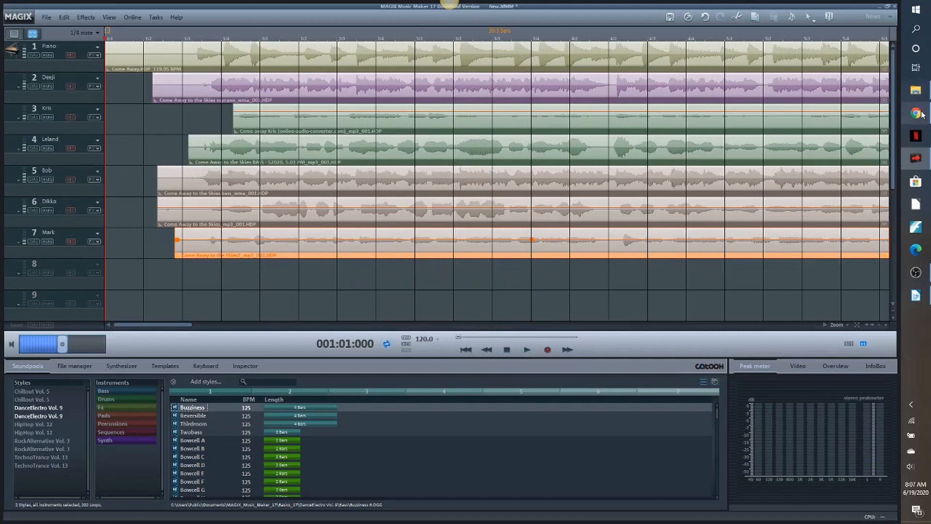
- Import "Come Away.mp3" from the Come Away folder onto track 8 without tempo and beat recognition
click(916, 90)
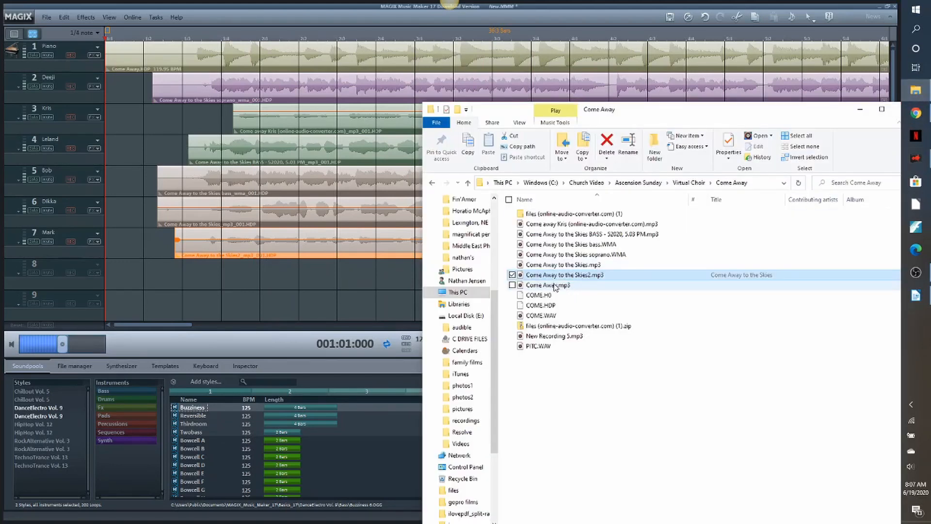
drag(553, 286, 204, 282)
click(234, 318)
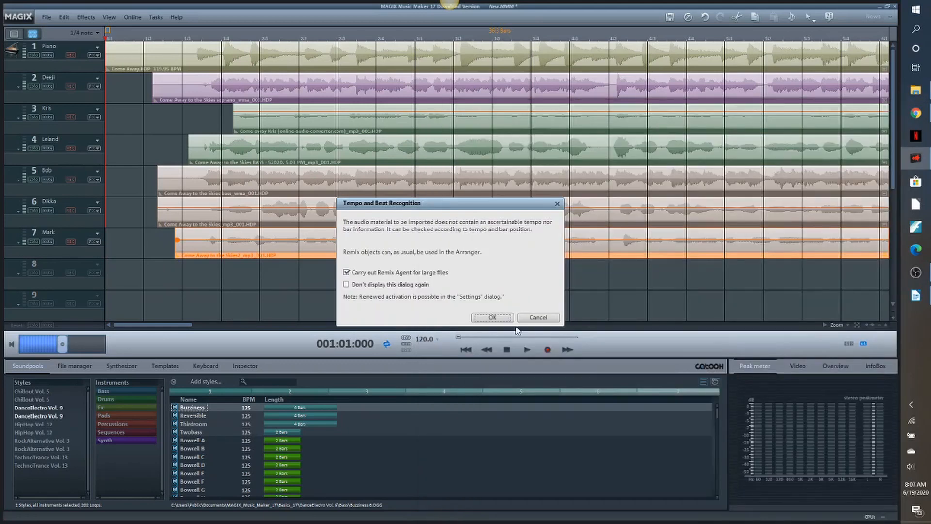
click(539, 318)
- Shift the track 8 clip earlier to align with the other voices, and compare the waveforms further along the song
drag(450, 266, 434, 270)
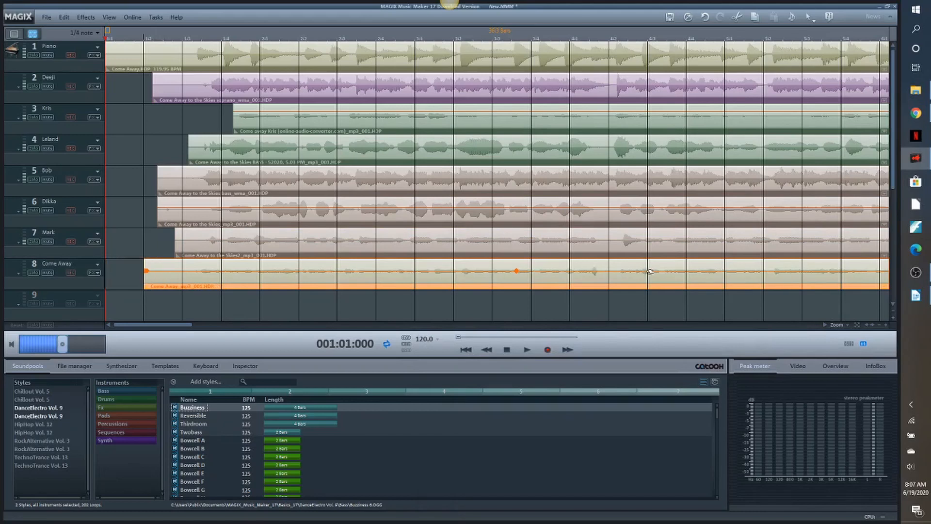
drag(653, 272, 646, 272)
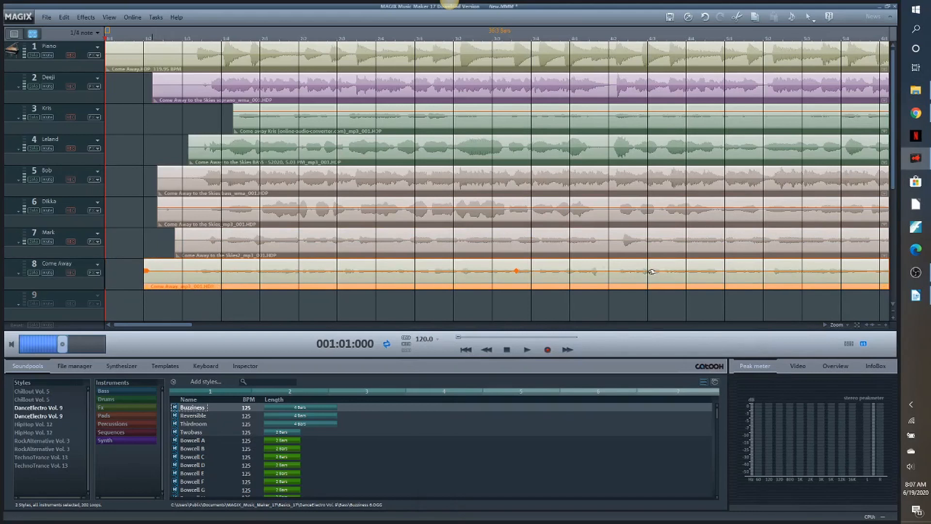
click(885, 325)
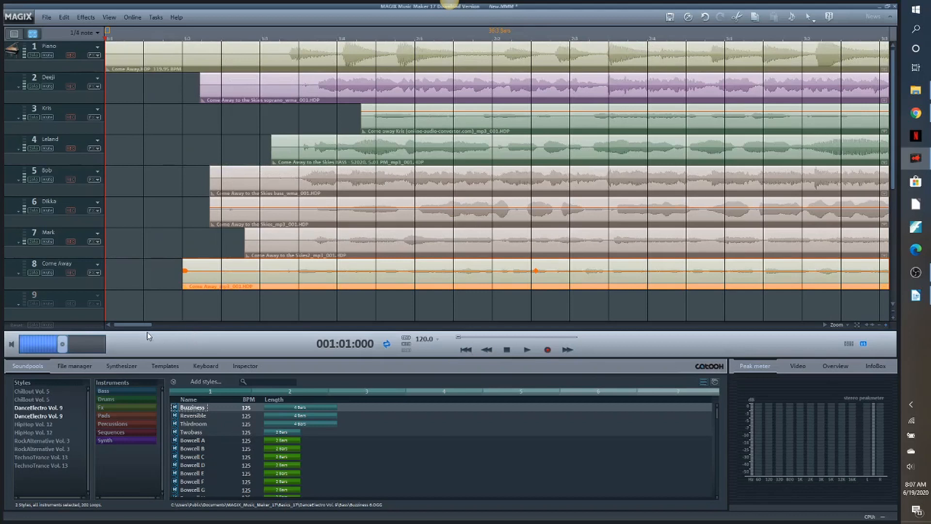
drag(141, 330, 175, 330)
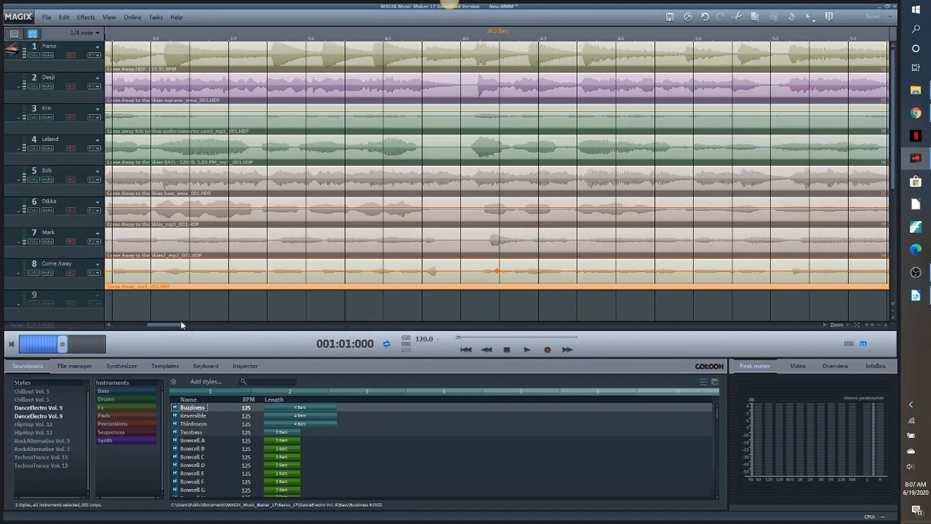
drag(179, 329, 208, 328)
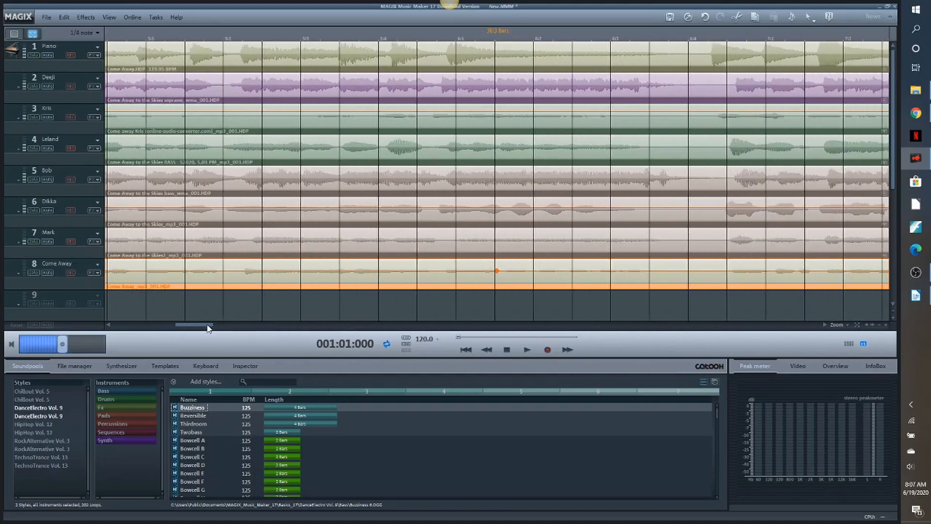
- Raise the track 8 clip's volume and audition it against the piano and track 2, with tracks 3 to 7 muted
right_click(670, 281)
click(686, 286)
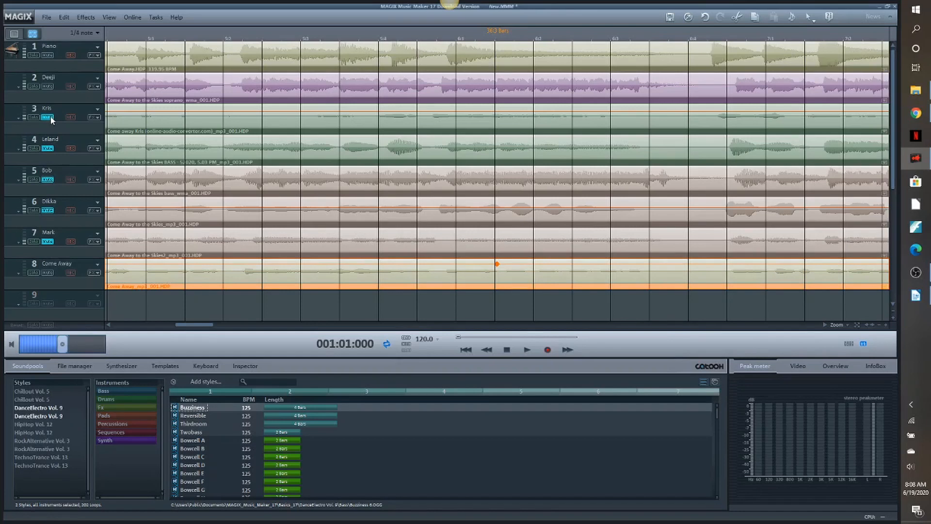
click(527, 351)
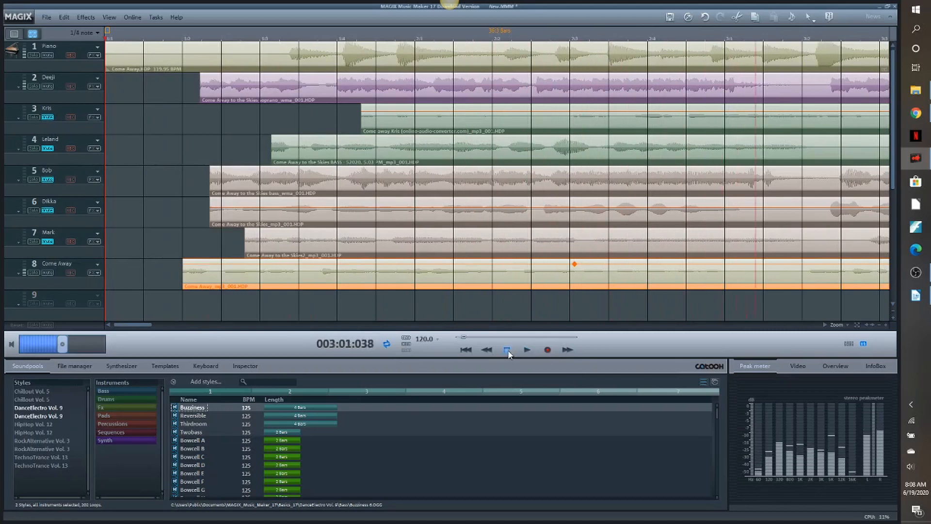
key(space)
- Rename track 8 with the singer's first name and audition it again with tracks 3 to 7 still muted
double_click(49, 263)
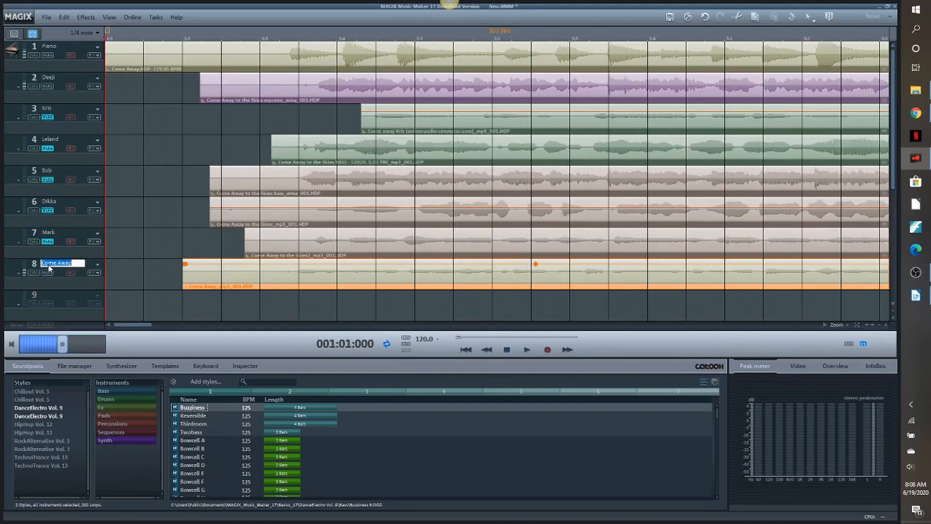
text(Leann)
click(527, 350)
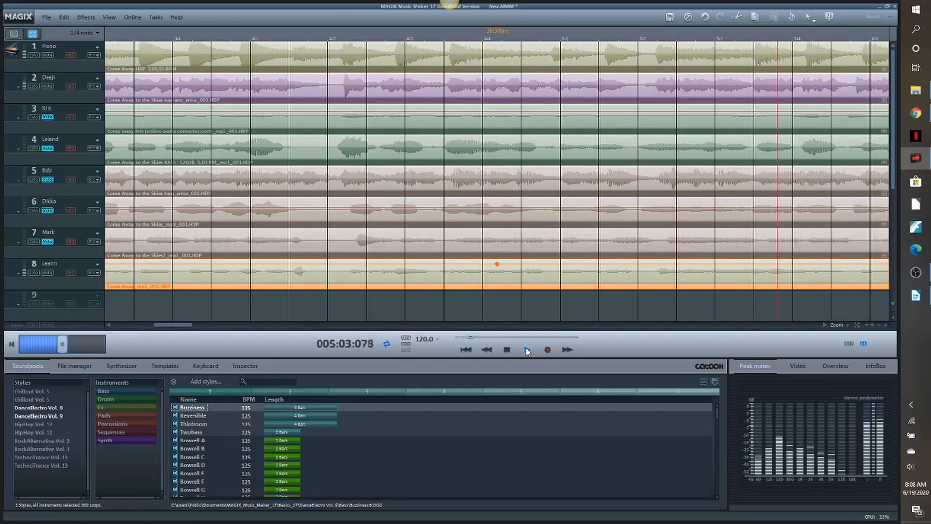
click(527, 350)
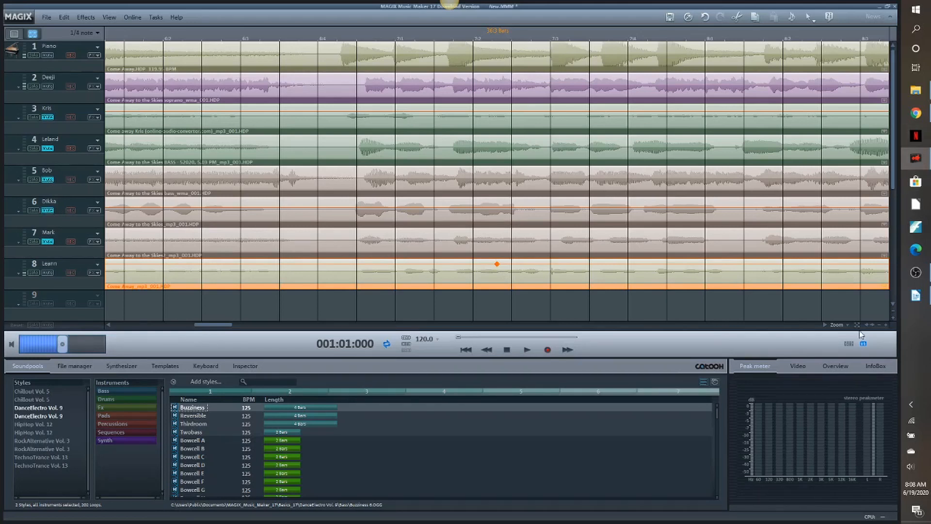
- Make more tracks visible in the arrangement and import COME.WAV from the Come Away folder onto track 9
click(892, 312)
click(919, 92)
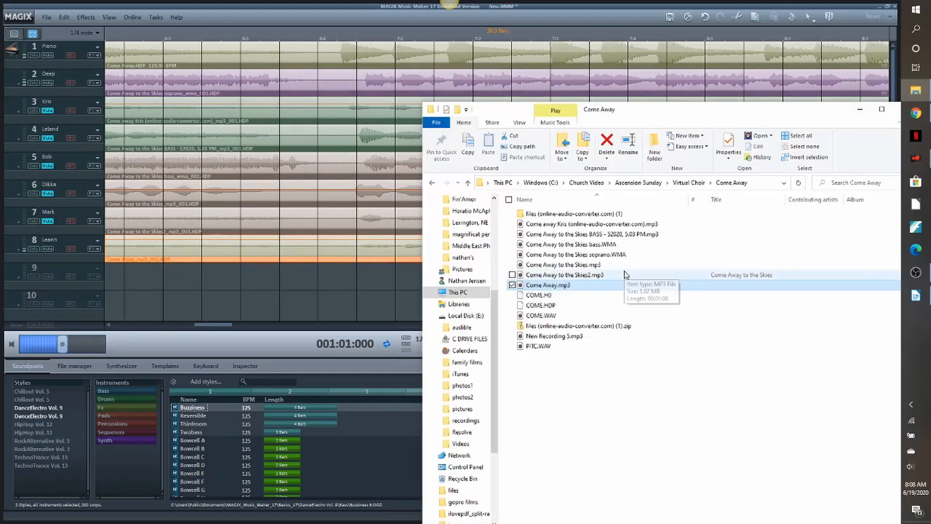
click(544, 319)
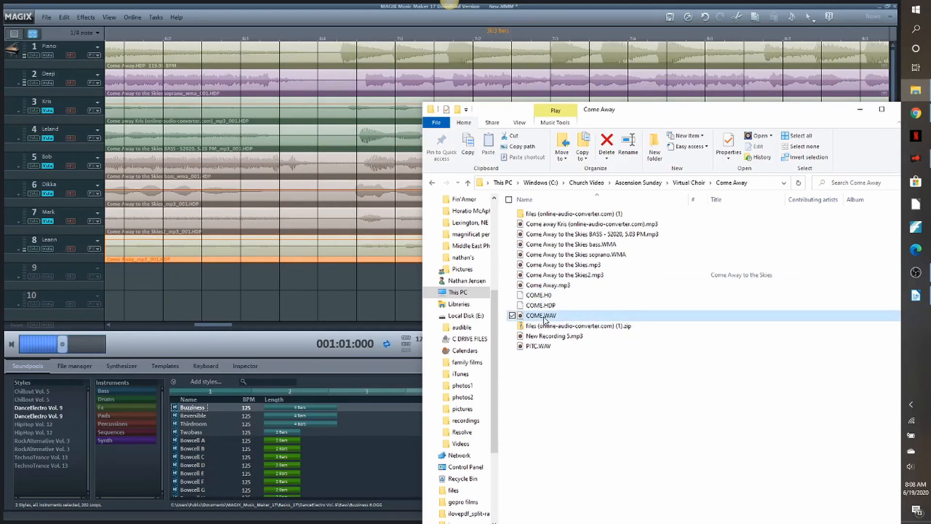
drag(545, 319, 176, 276)
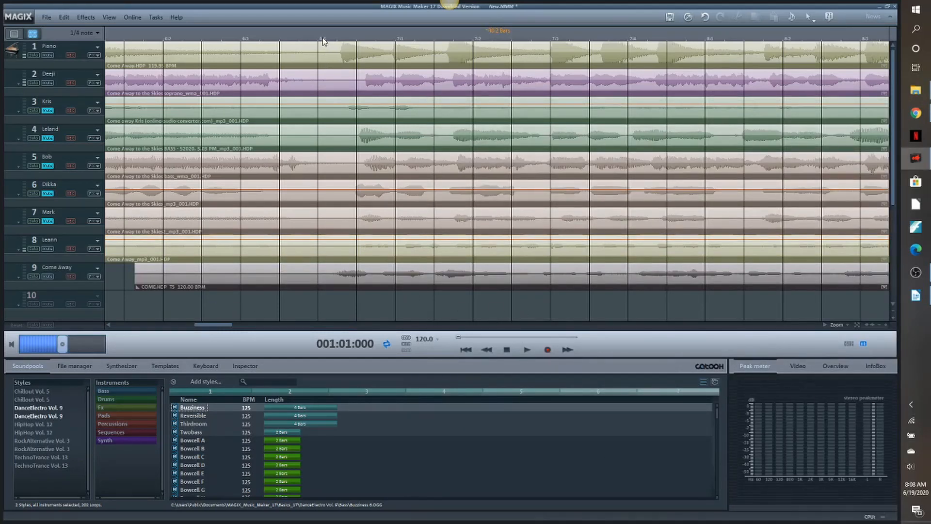
- Split the COME.WAV clip on track 9 at position 006:04:006, just before the singing starts
click(323, 39)
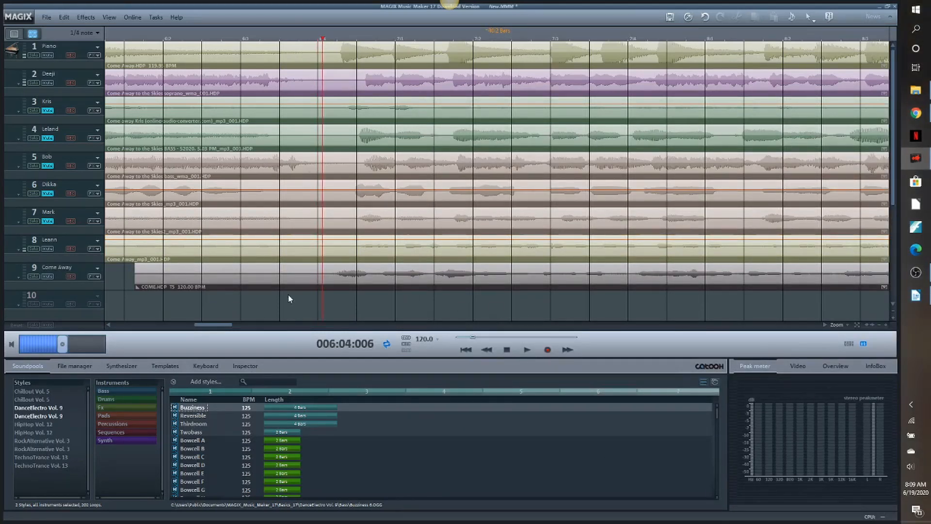
click(280, 274)
key(t)
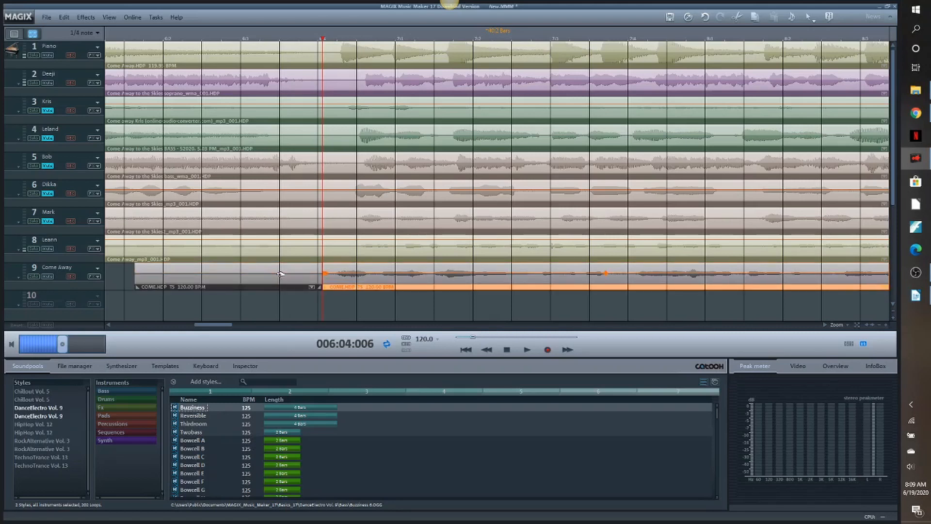
- Delete the lead-in section of COME.WAV on track 9 and move the remaining clip back to the start of the singing
click(281, 275)
key(Delete)
drag(464, 269, 251, 276)
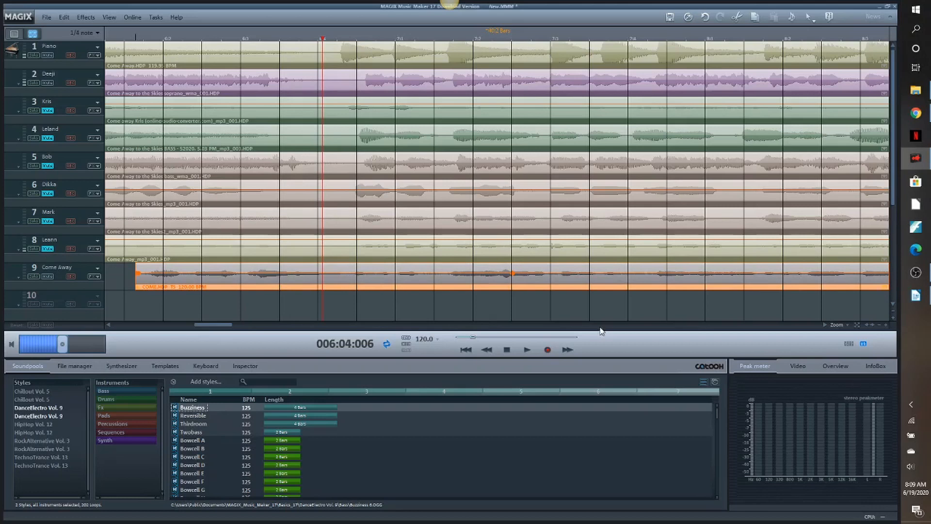
click(879, 325)
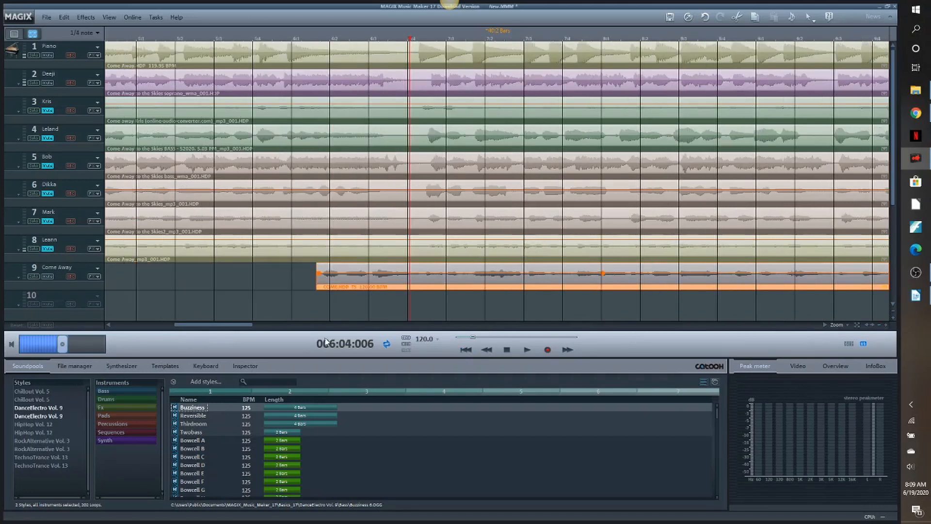
drag(235, 325, 203, 332)
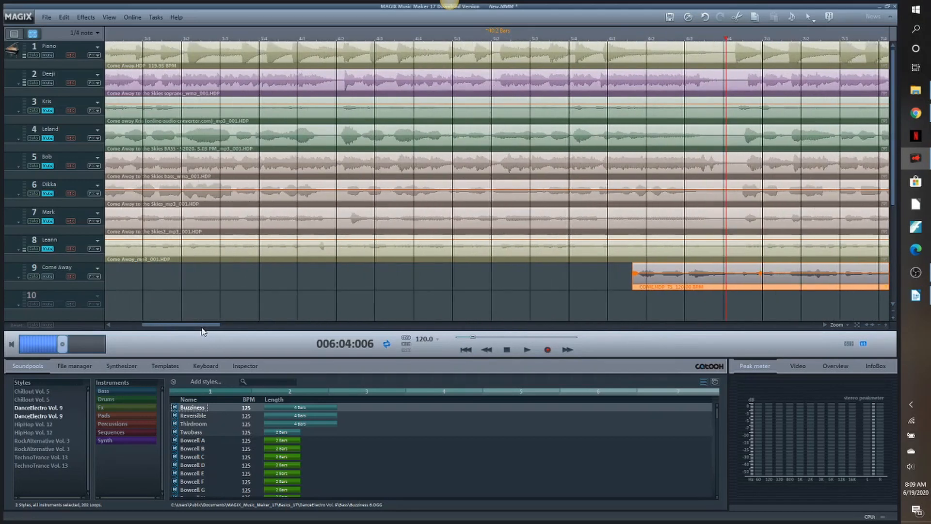
drag(767, 271, 286, 272)
drag(203, 326, 175, 326)
drag(485, 274, 261, 270)
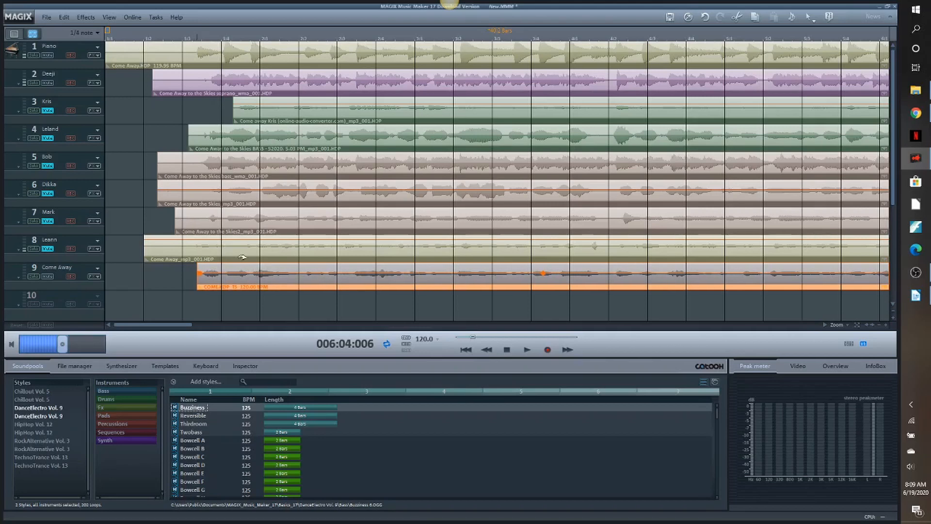
- Audition track 9 with the piano from the beginning, muting track 2 briefly and restoring it
click(111, 37)
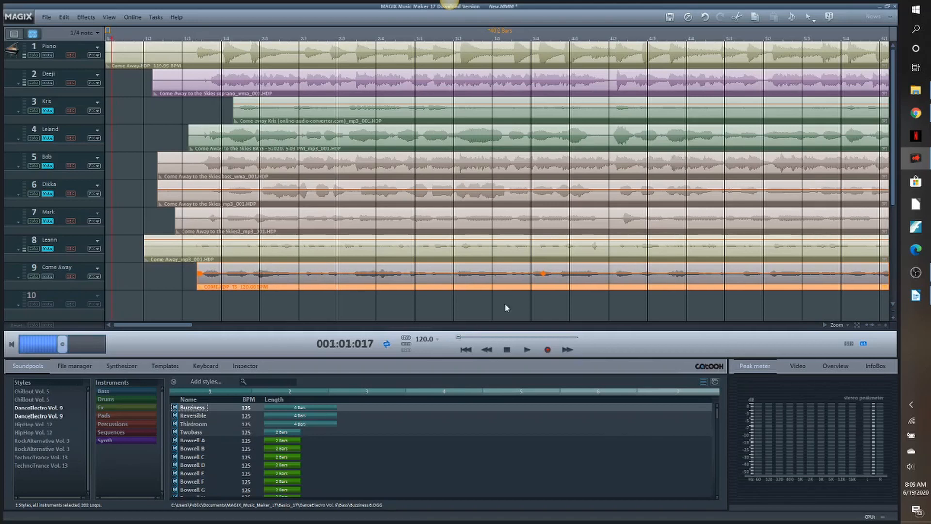
click(528, 350)
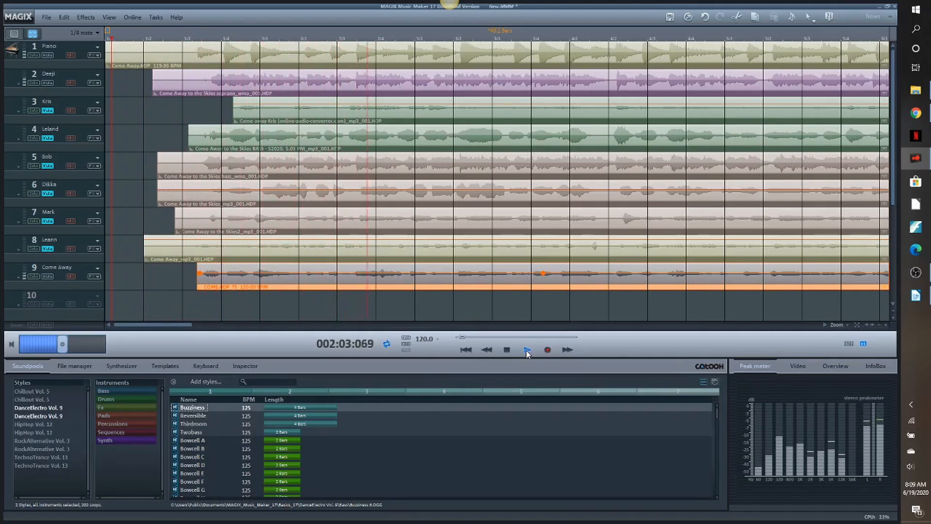
click(46, 82)
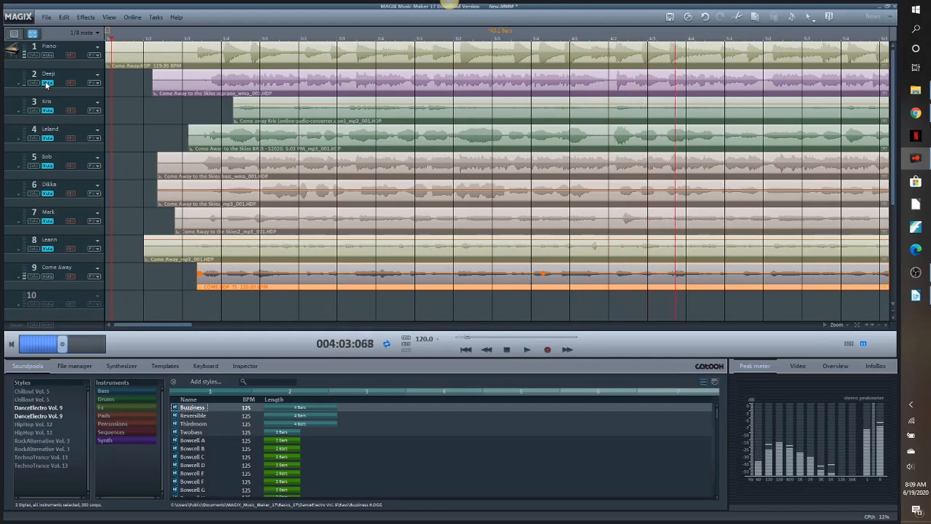
click(47, 82)
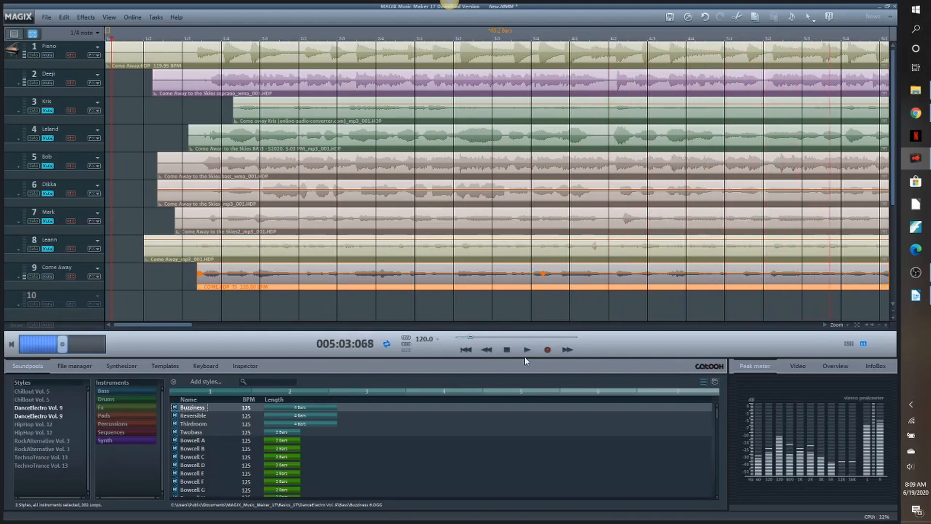
click(506, 351)
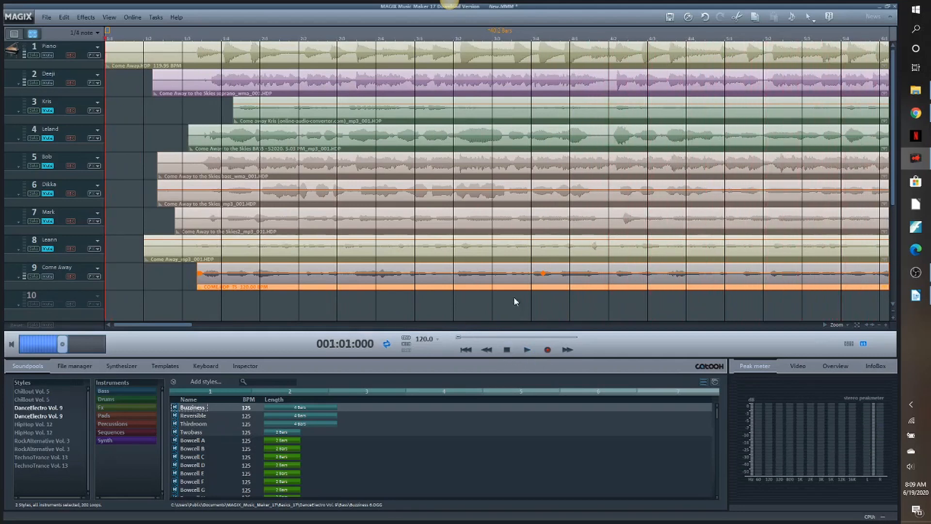
- Normalize the COME.WAV clip's volume and rename track 9 with the singer's first name
right_click(482, 281)
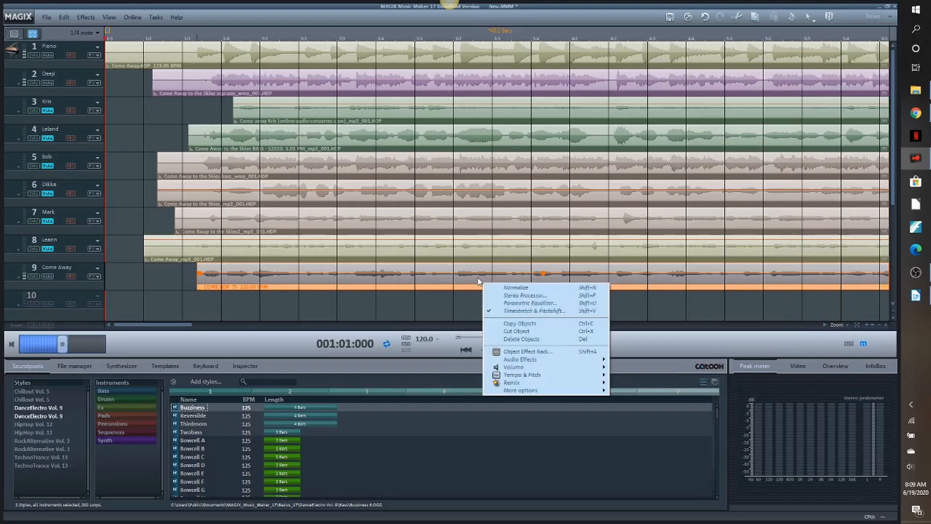
click(504, 288)
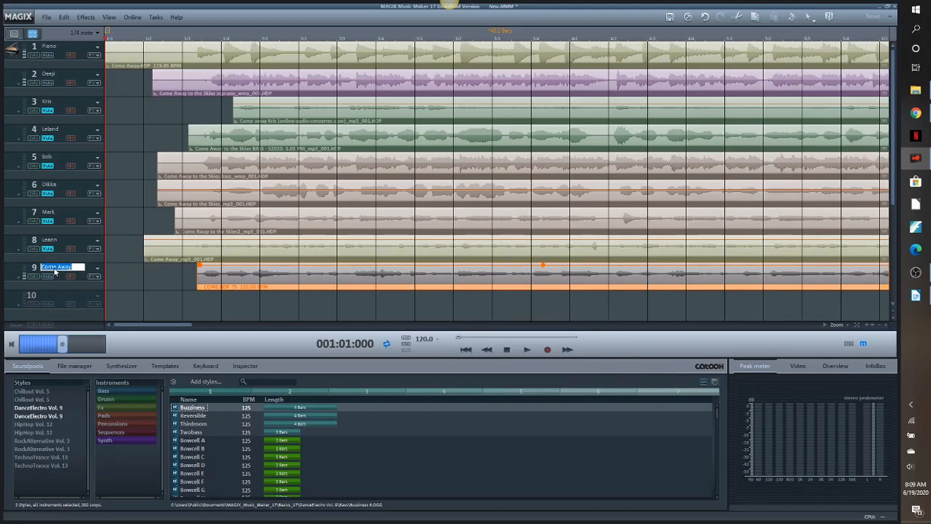
text(Natha)
- Audition the normalized track 9 recording with the piano and track 2, then return playback to the beginning
click(523, 351)
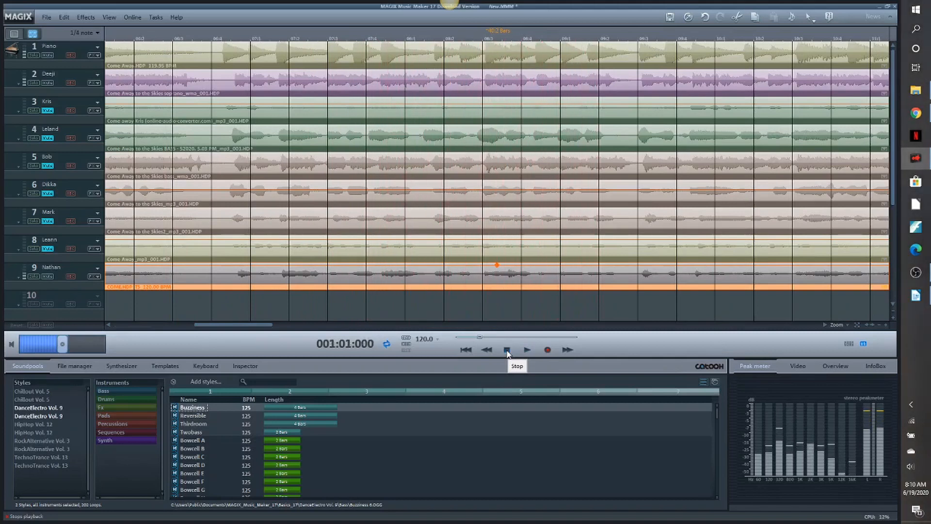
click(507, 350)
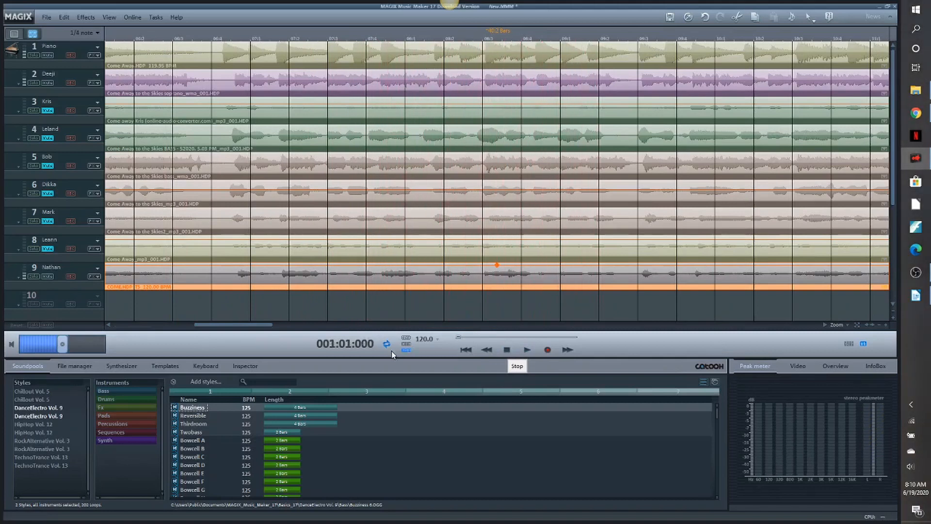
click(527, 350)
click(507, 350)
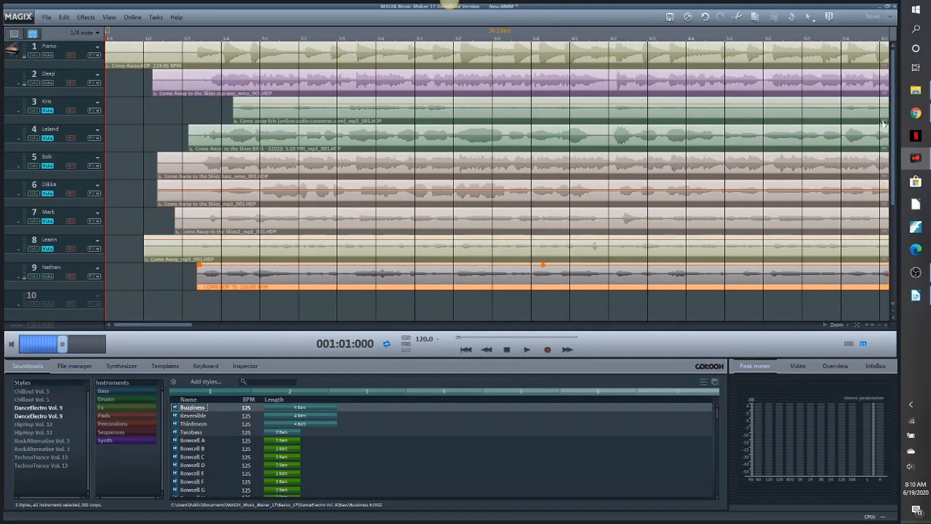
- Import New Recording 5.mp3 from the Come Away folder onto track 10, running the Remix Agent tempo and beat recognition
click(916, 91)
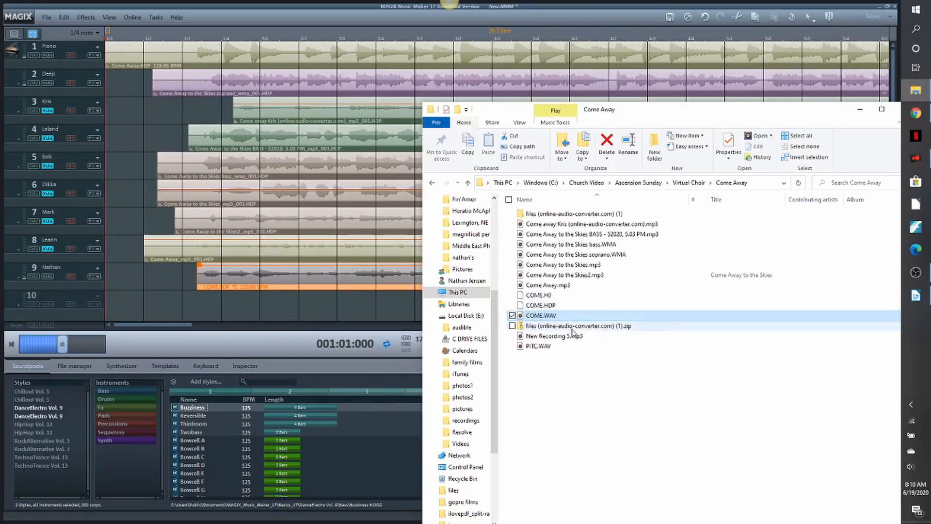
drag(559, 339, 216, 308)
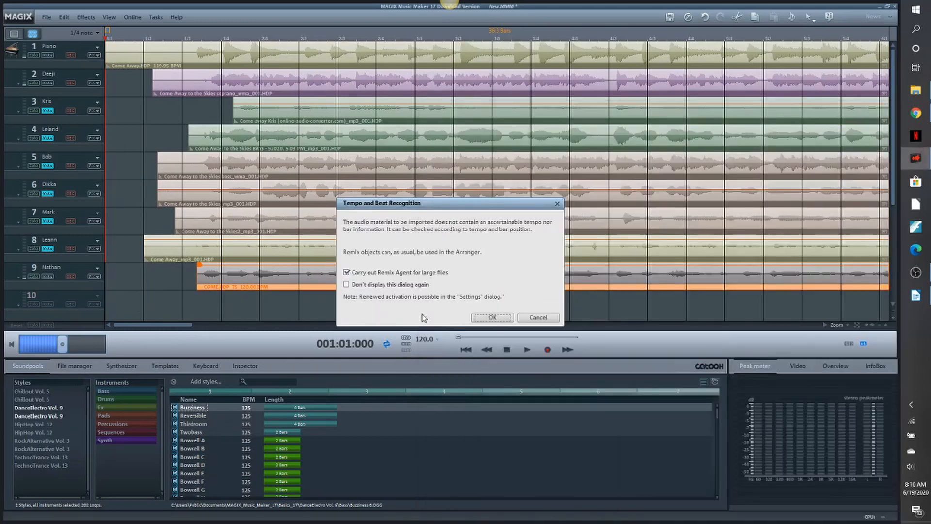
click(492, 317)
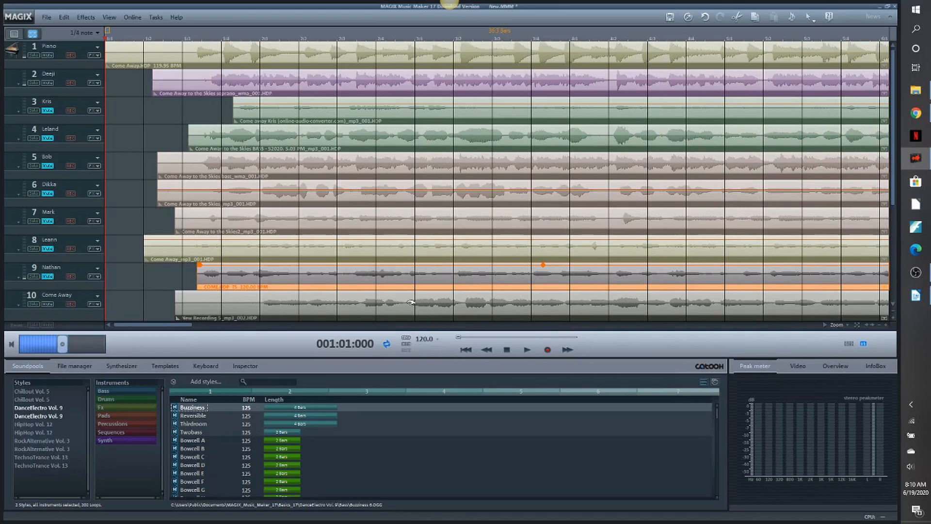
- Shift the track 10 clip earlier, almost to the arrangement's start, and audition its alignment with the piano
drag(415, 303, 353, 303)
click(528, 351)
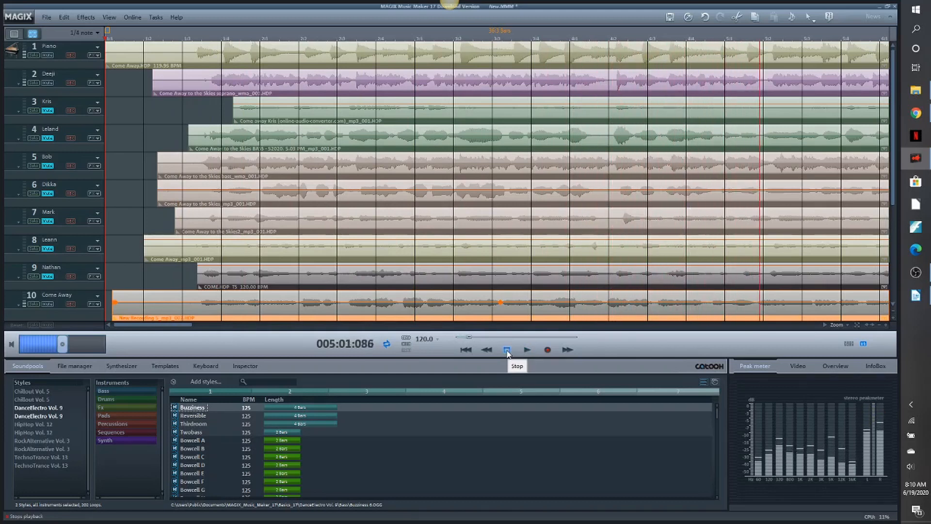
click(508, 352)
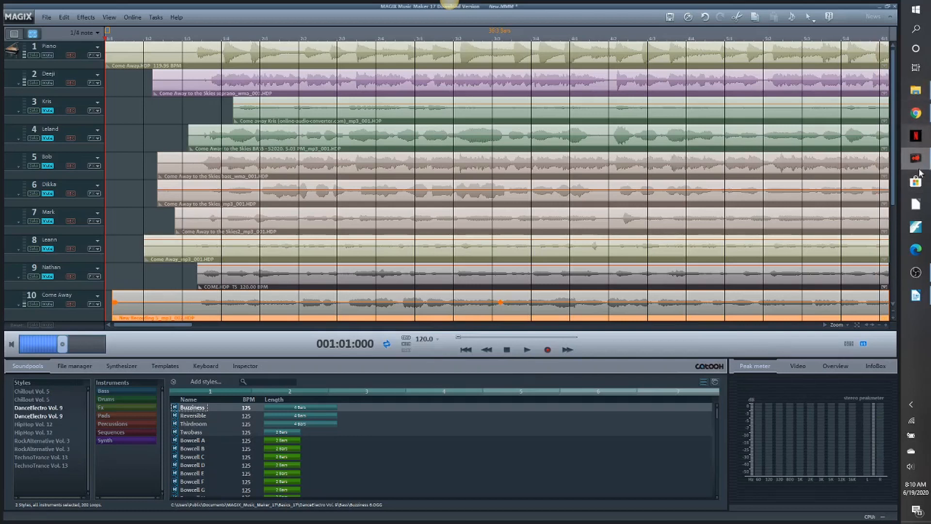
- Rename track 10 with the two singers' first names
click(920, 100)
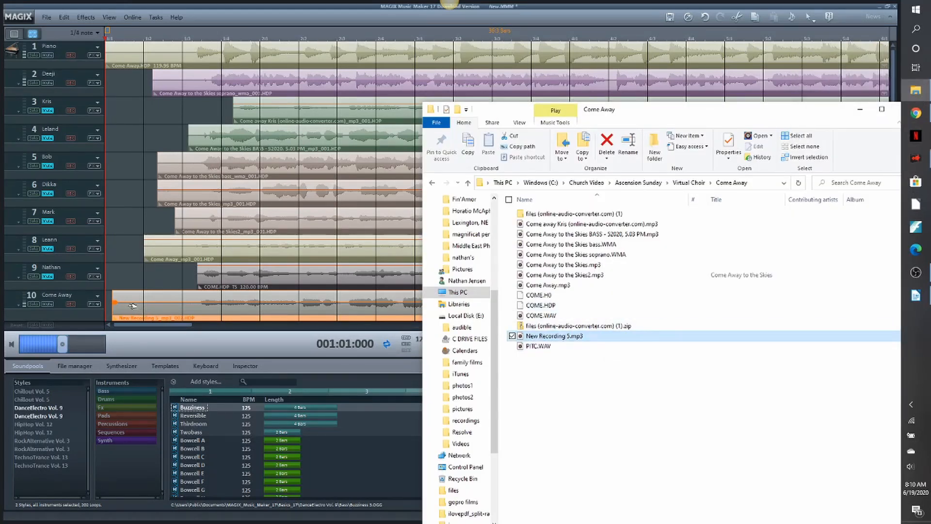
double_click(52, 298)
text(Bill & Jodie)
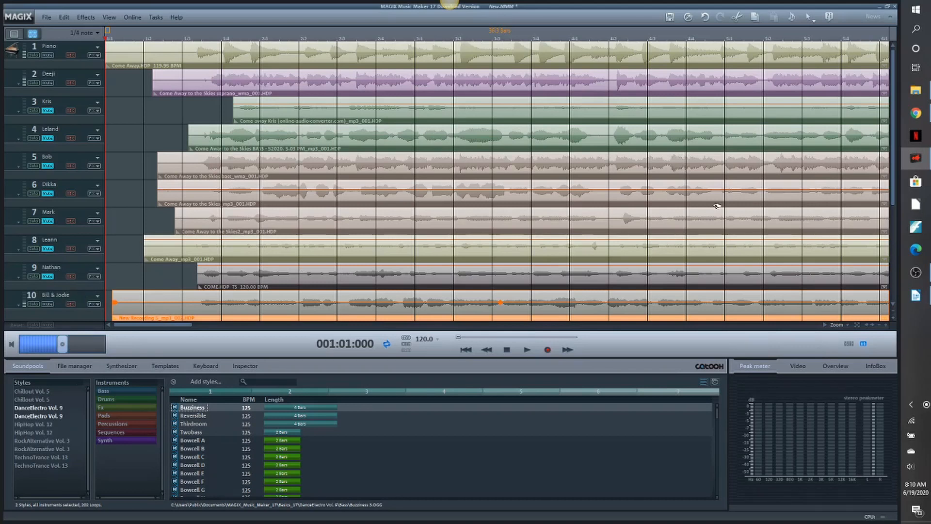
- Import AscensionSunday_Tenor.wav from the Virtual Choir folder onto track 11
drag(893, 138, 892, 163)
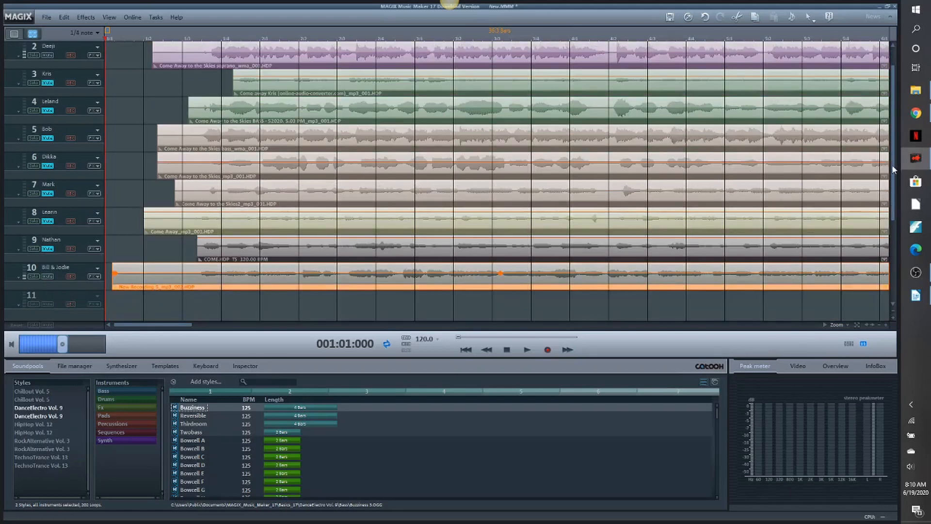
click(917, 94)
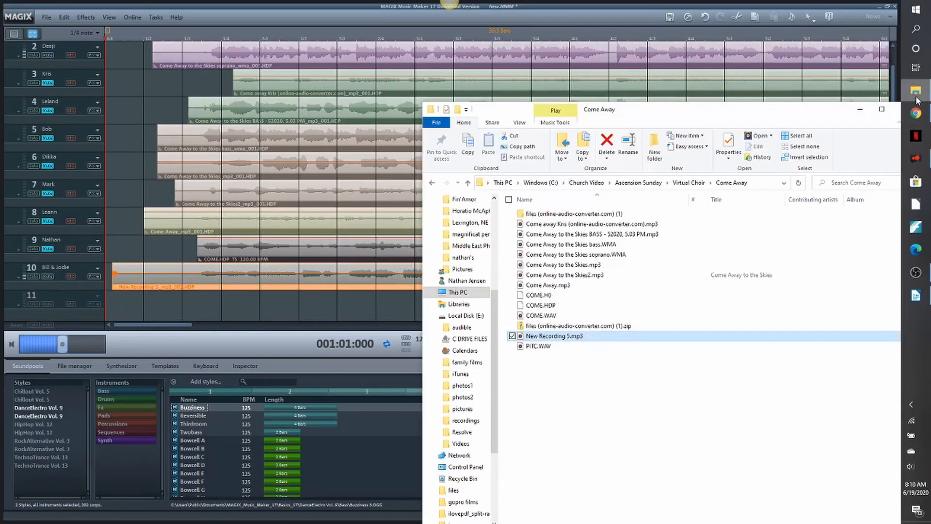
click(689, 183)
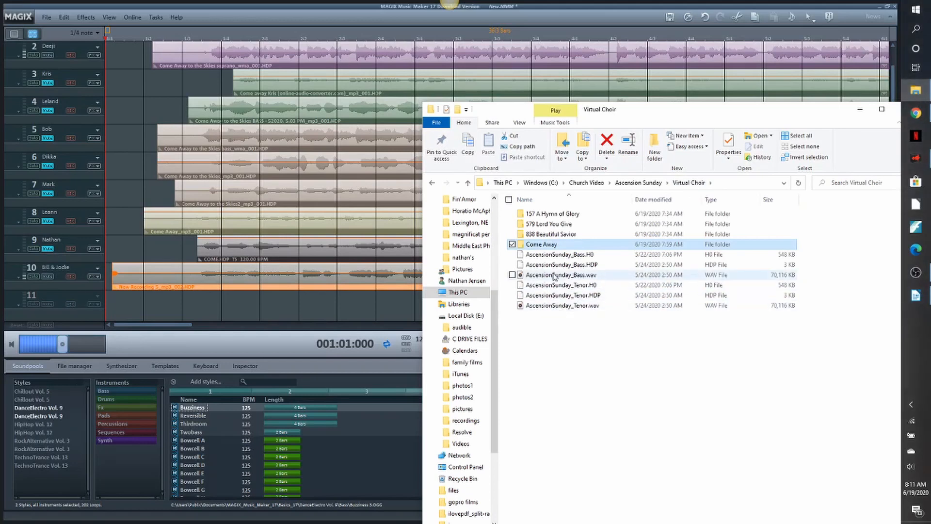
drag(555, 308, 228, 306)
click(147, 301)
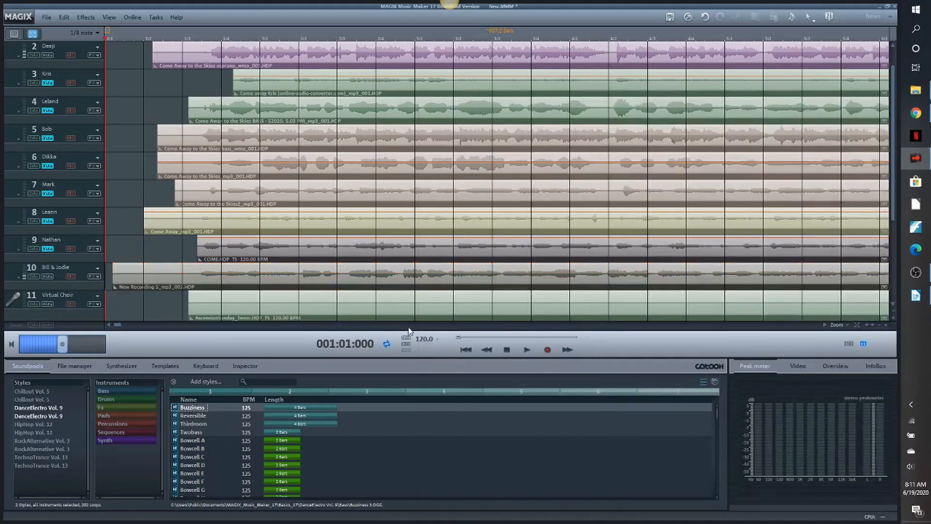
- Audition the long tenor recording on track 11 from position 241:04:000 to locate where the song begins
click(879, 325)
click(879, 325)
click(880, 325)
click(879, 325)
click(880, 325)
click(880, 325)
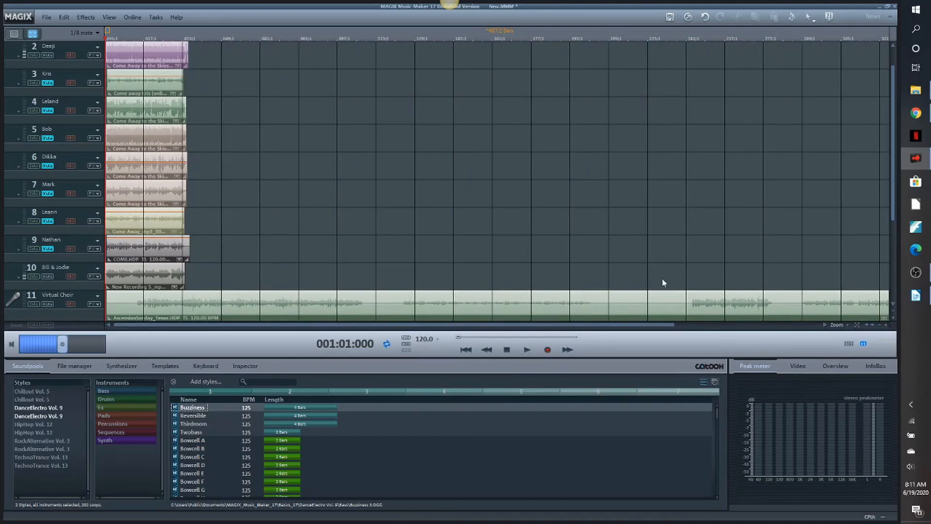
click(689, 37)
click(527, 350)
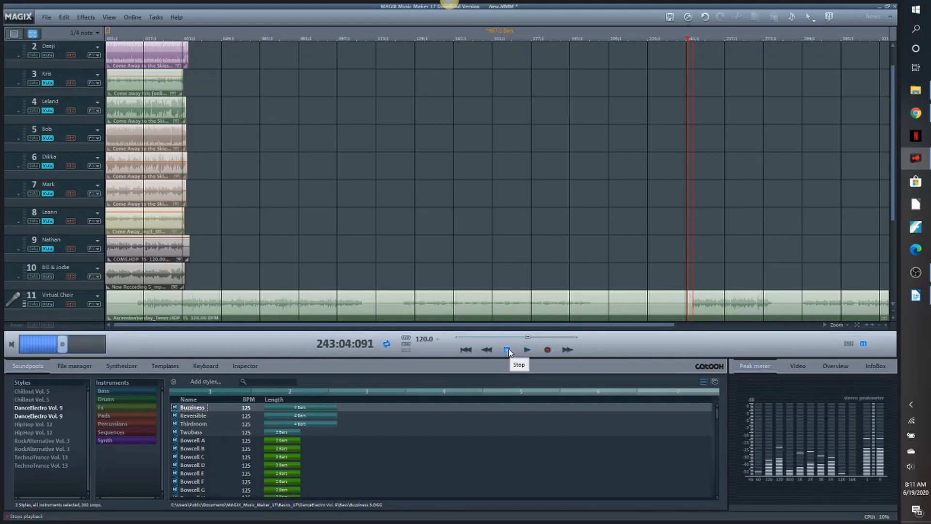
click(508, 350)
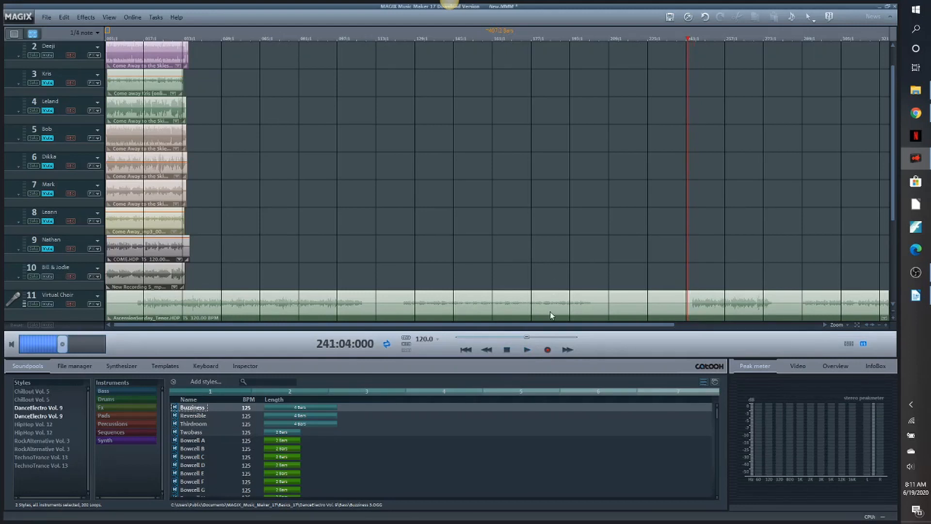
- Split the tenor clip on track 11 at position 241:04:000 and delete everything before the split
key(ctrl+t)
click(590, 144)
click(603, 303)
key(t)
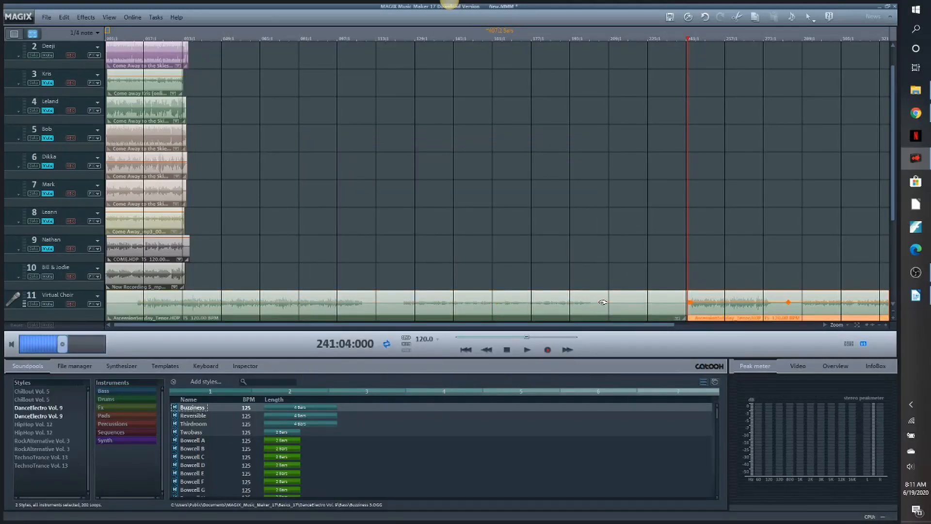
click(603, 302)
key(Delete)
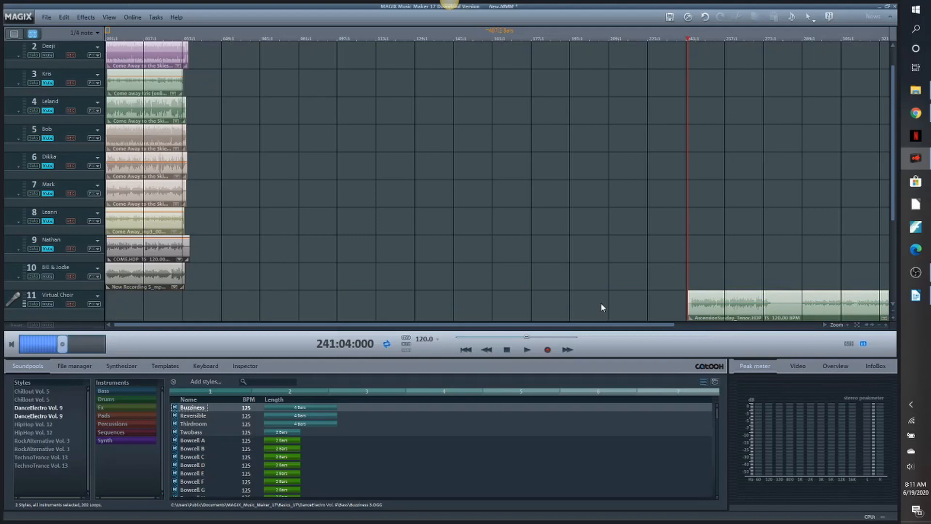
- Shift the tenor clip so the song's end meets the 241:04:000 marker, split it there and delete the remainder
drag(782, 316, 701, 316)
key(t)
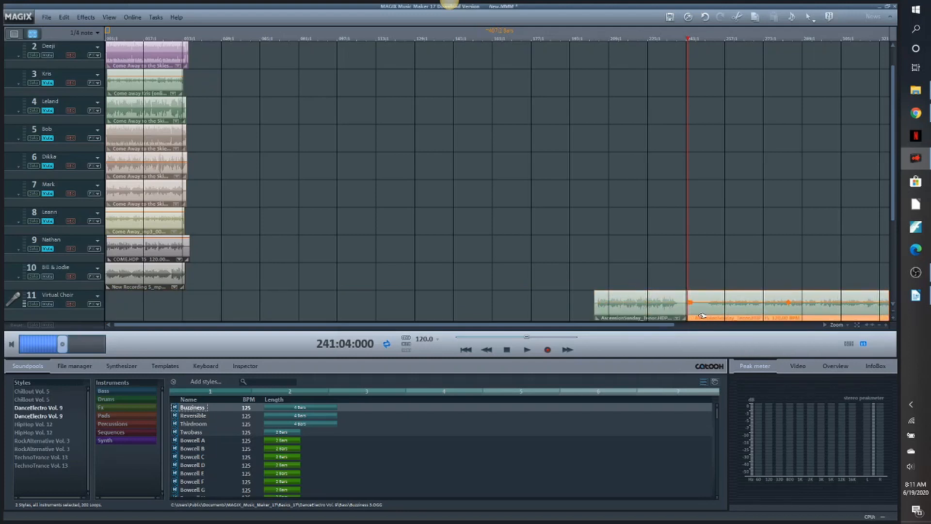
key(Delete)
- Move the trimmed tenor clip to the start of track 11 and rename the track with the singer's first name and initial
drag(635, 315, 146, 284)
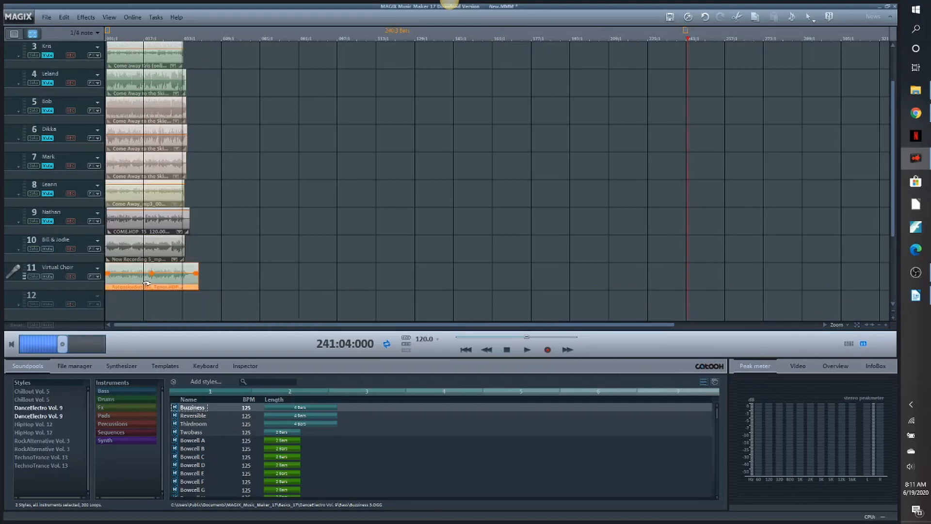
text(Kyle)
key(Return)
- Split the tenor clip on track 11 at position 002:02:000, just before the singing starts
click(108, 325)
click(108, 325)
click(108, 325)
click(465, 350)
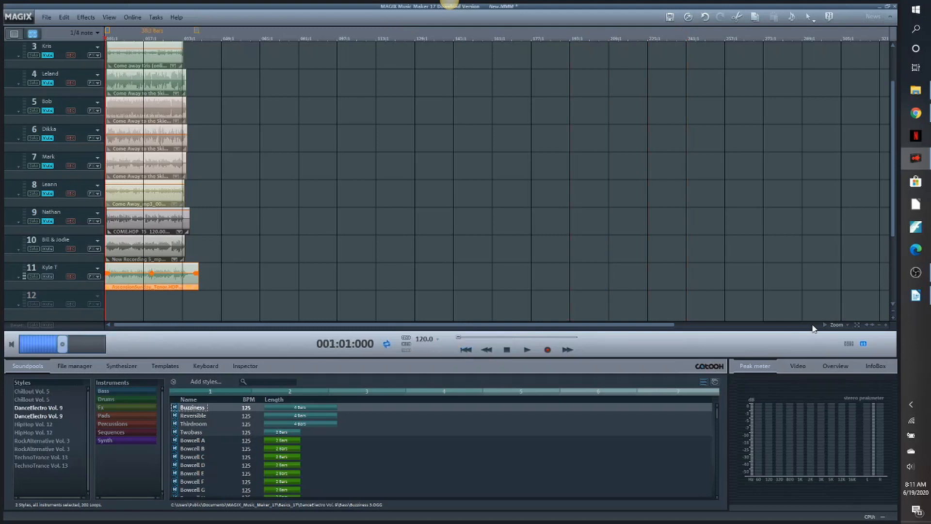
click(887, 326)
click(887, 325)
click(887, 326)
click(887, 326)
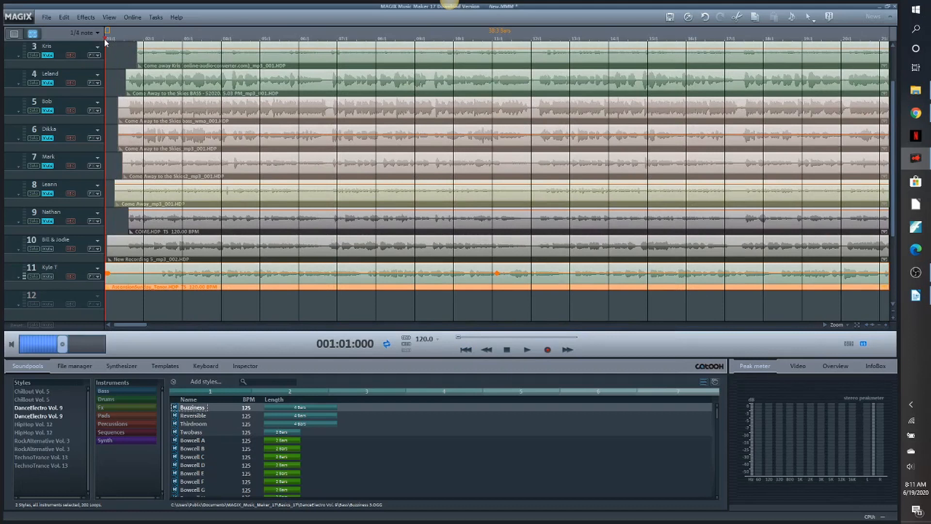
drag(104, 37, 152, 45)
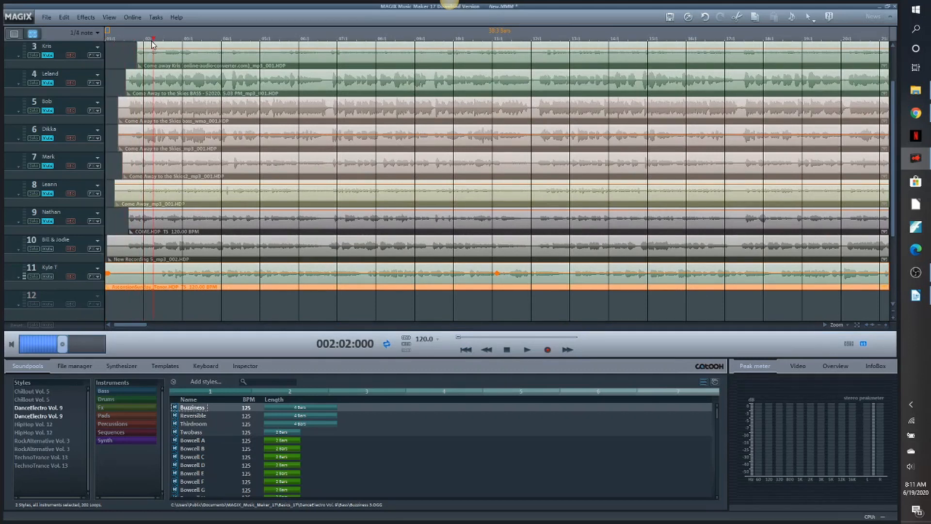
key(t)
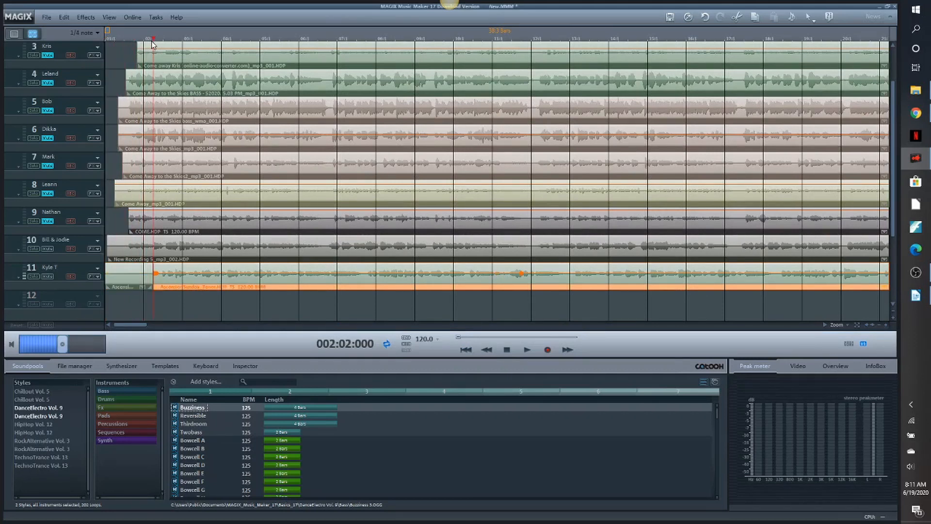
- Delete the lead-in before the split on track 11 and shift the tenor clip earlier to line up with the other singers
click(134, 273)
key(Delete)
drag(199, 273, 168, 272)
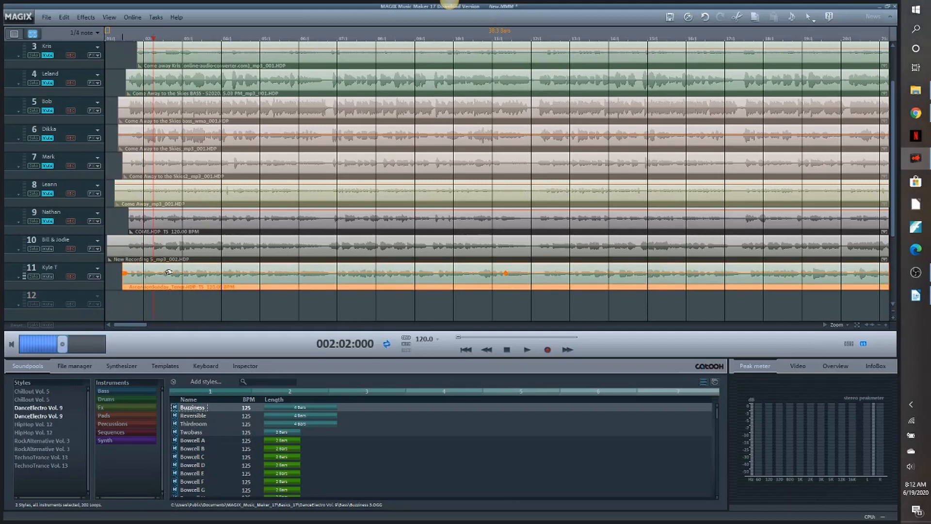
click(886, 325)
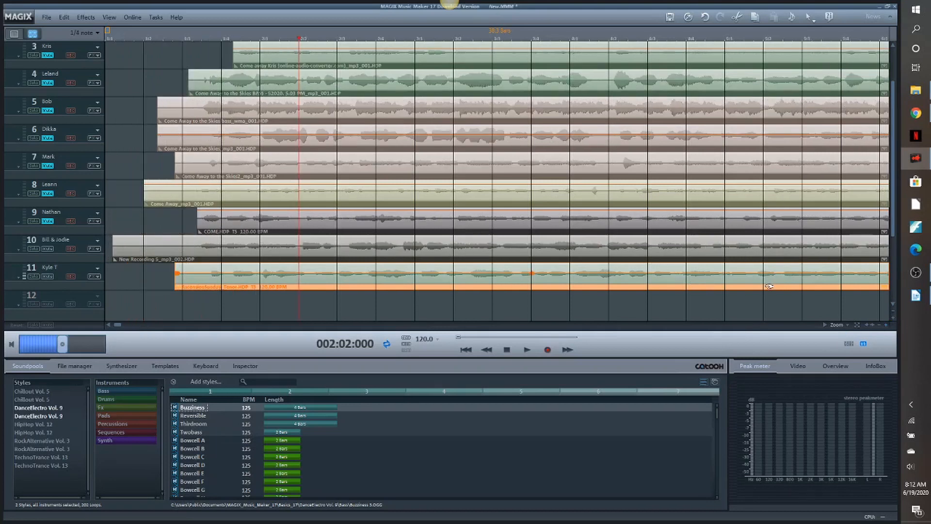
drag(244, 275, 242, 287)
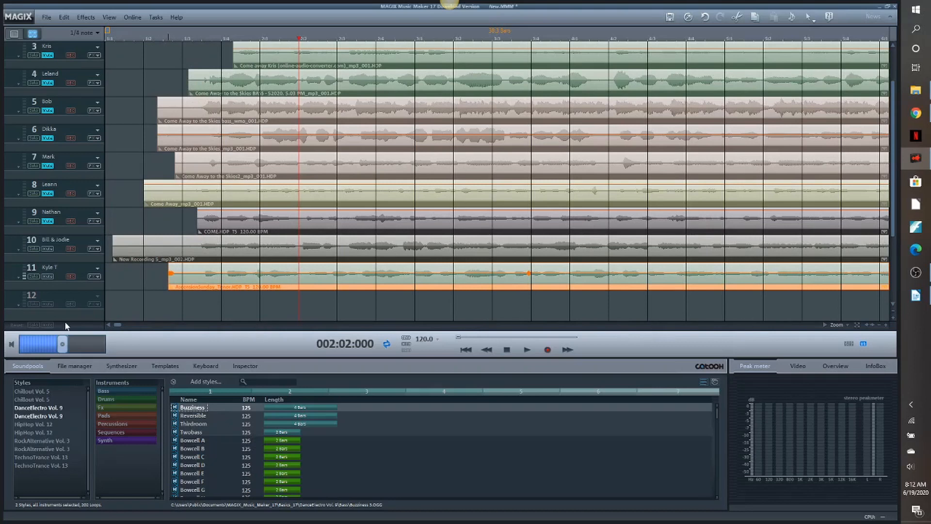
drag(118, 326, 126, 329)
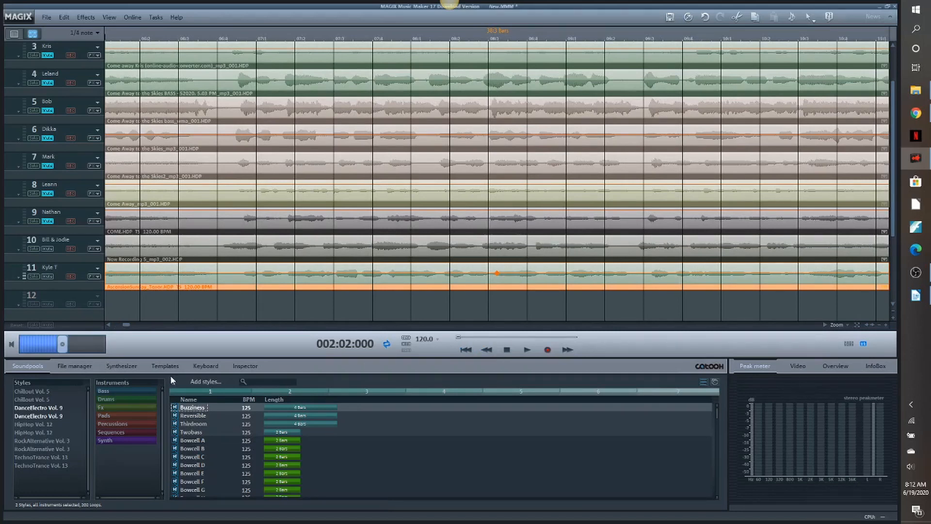
click(129, 326)
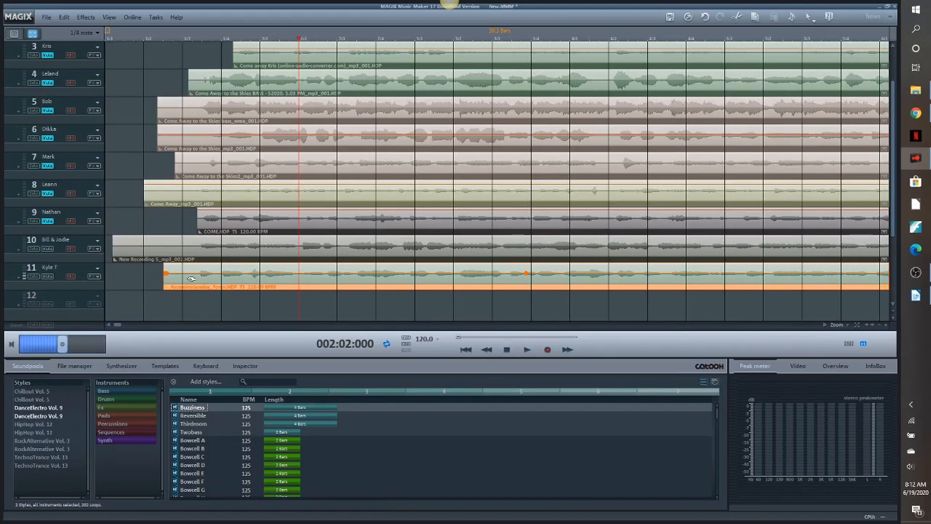
- Check the tenor's timing from the start with track 10 muted, and normalize the tenor clip on track 11
click(48, 248)
click(466, 349)
click(529, 351)
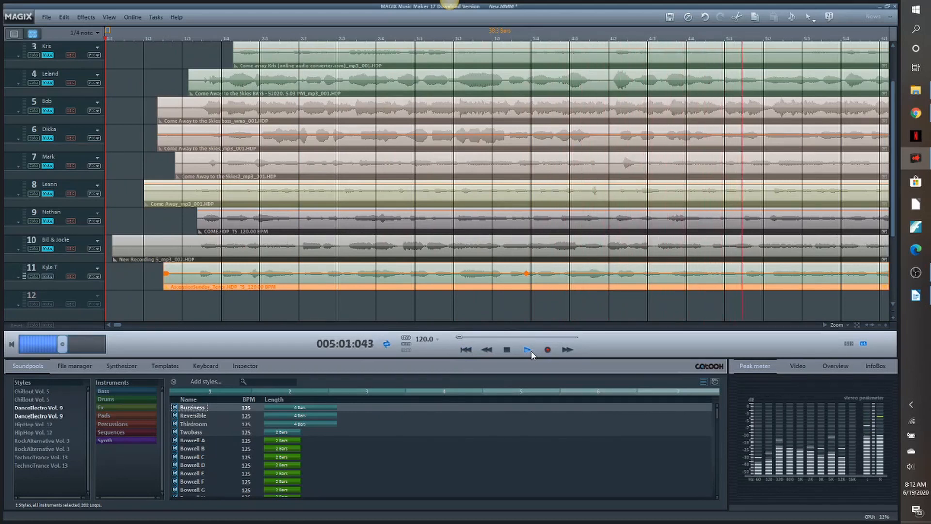
click(507, 349)
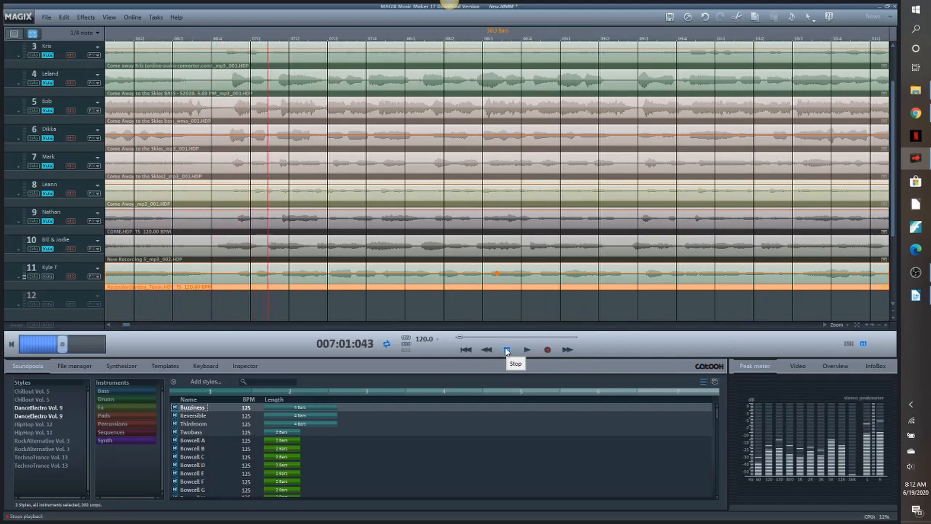
click(507, 350)
right_click(457, 281)
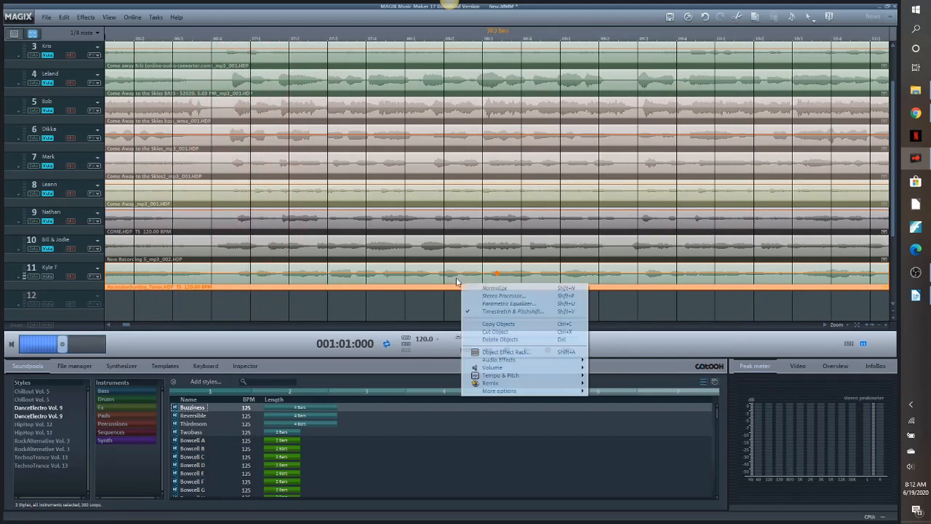
click(489, 287)
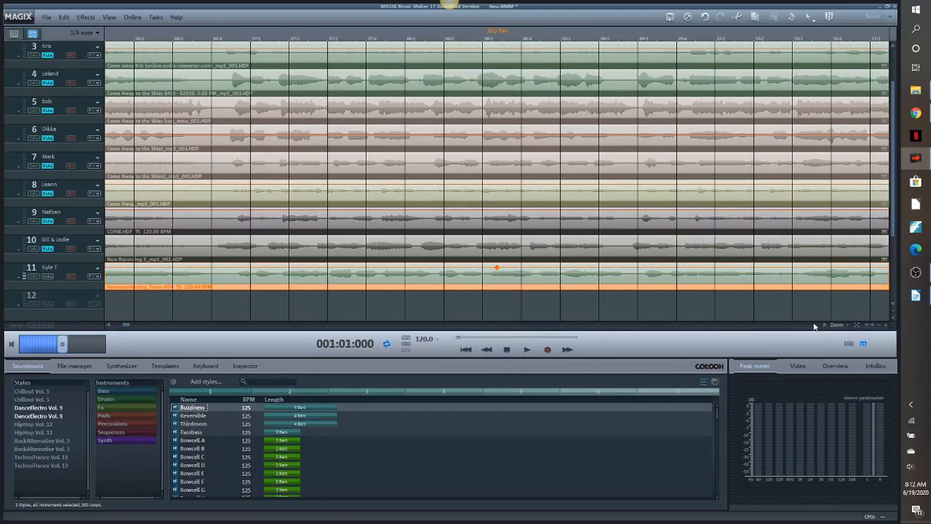
- Import AscensionSunday_Bass.wav from the Virtual Choir folder onto track 12 and rename the track with the singer's first name and initial
click(917, 90)
click(561, 275)
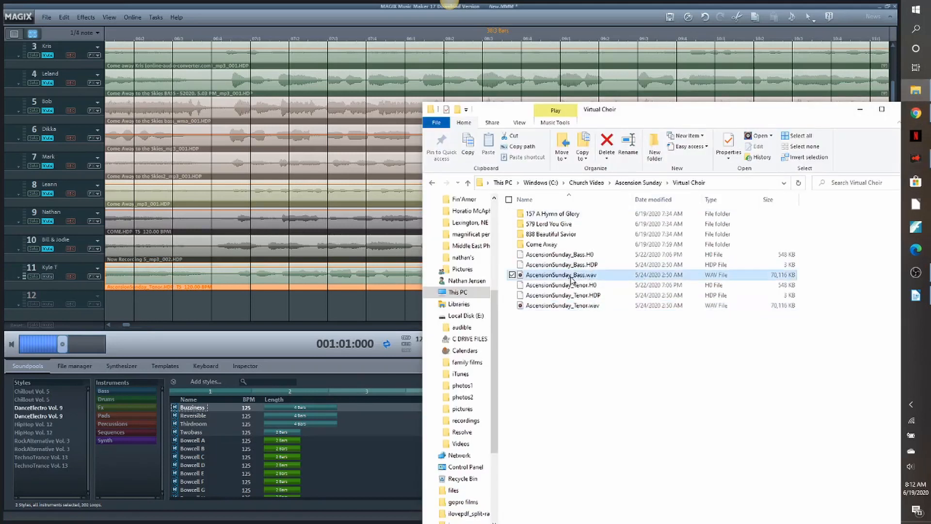
drag(368, 328, 284, 309)
click(204, 307)
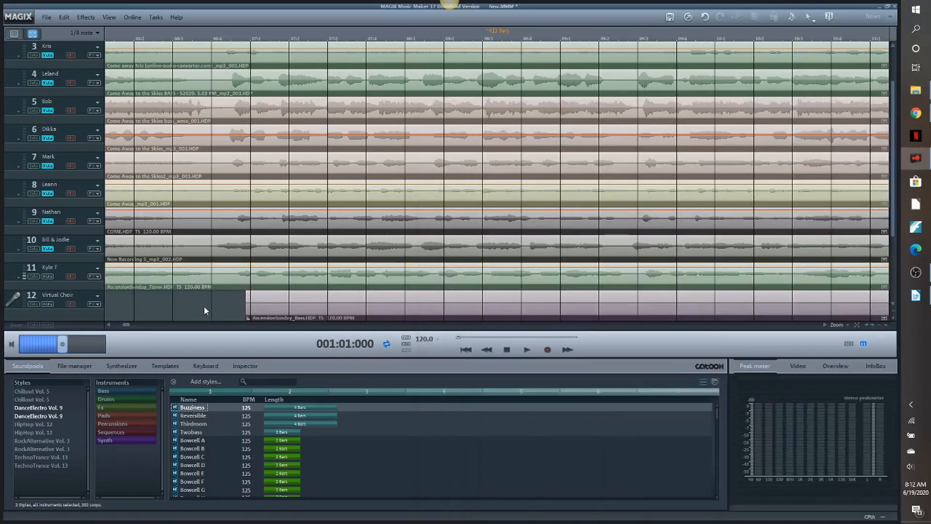
key(BackSpace)
- Find where the song starts in the bass clip, split it at position 248:01:000 and delete everything before the split
click(879, 325)
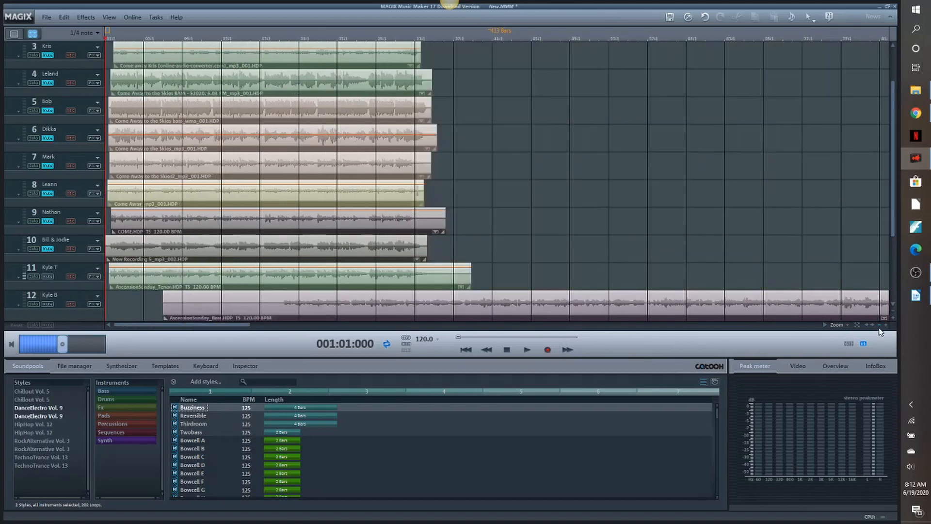
click(880, 330)
click(880, 330)
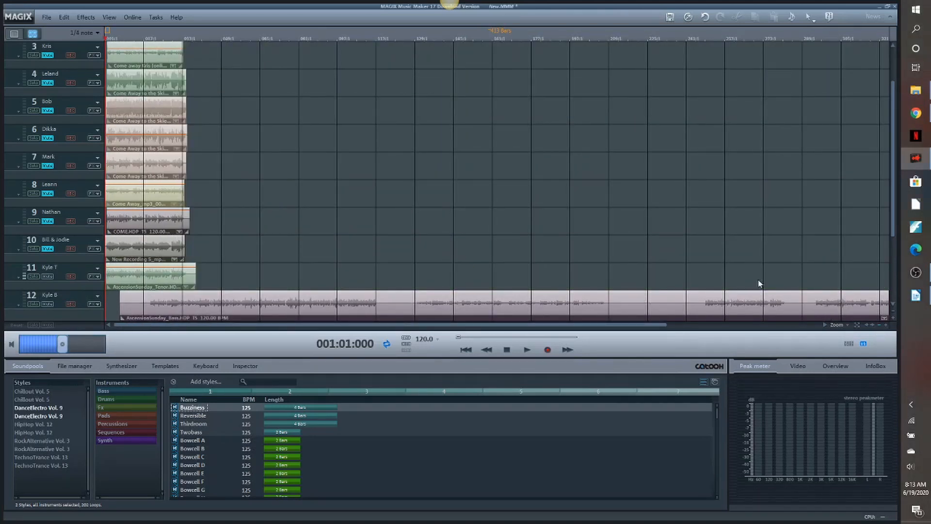
click(707, 37)
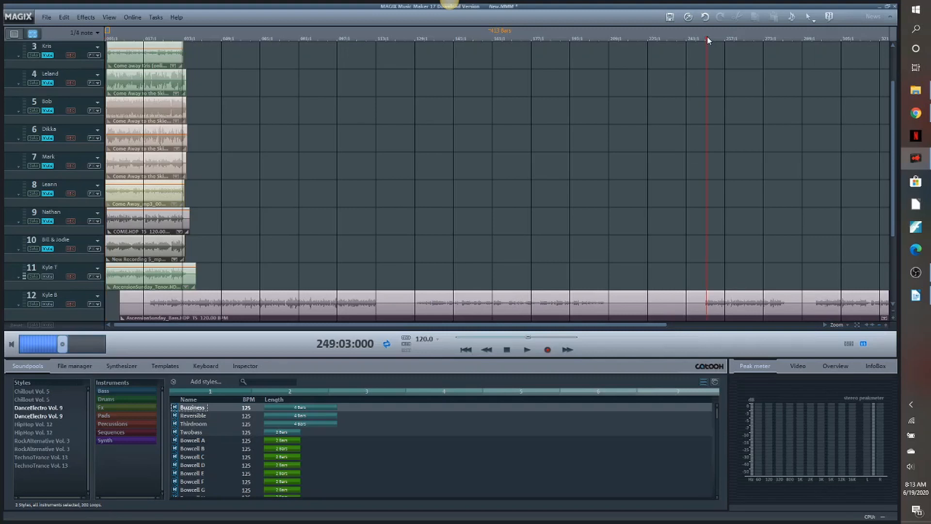
click(528, 353)
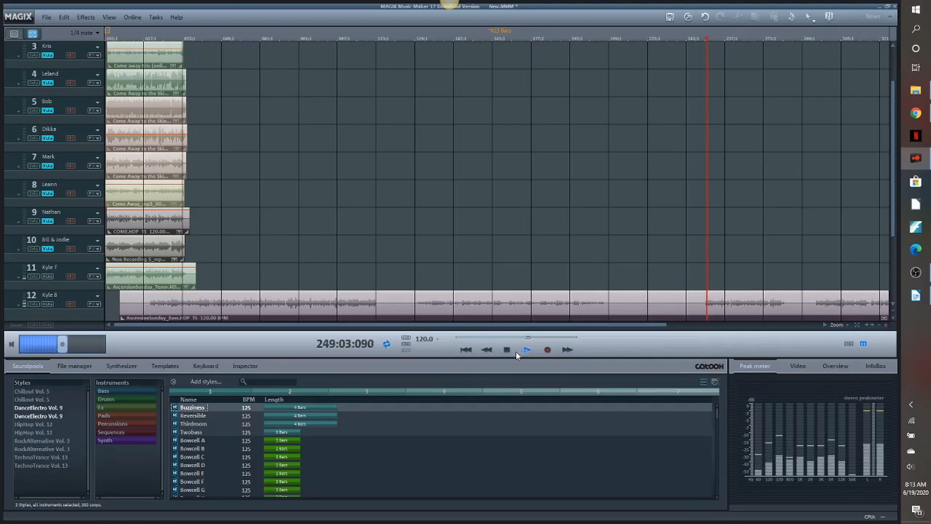
click(507, 351)
drag(705, 40, 703, 39)
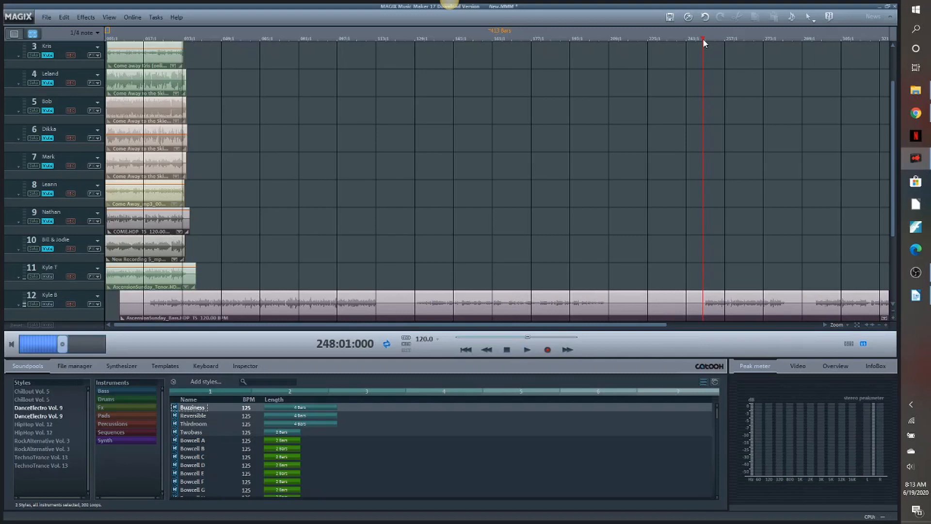
click(569, 292)
key(t)
click(557, 305)
key(Delete)
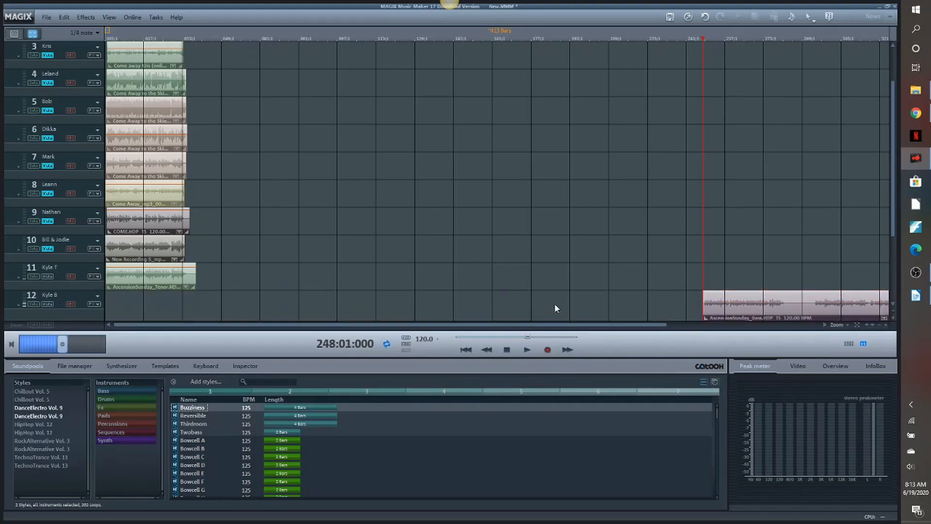
- Trim the bass clip after the song's end using the 248:01:000 marker and move it to the start of track 12
drag(776, 311, 717, 297)
key(t)
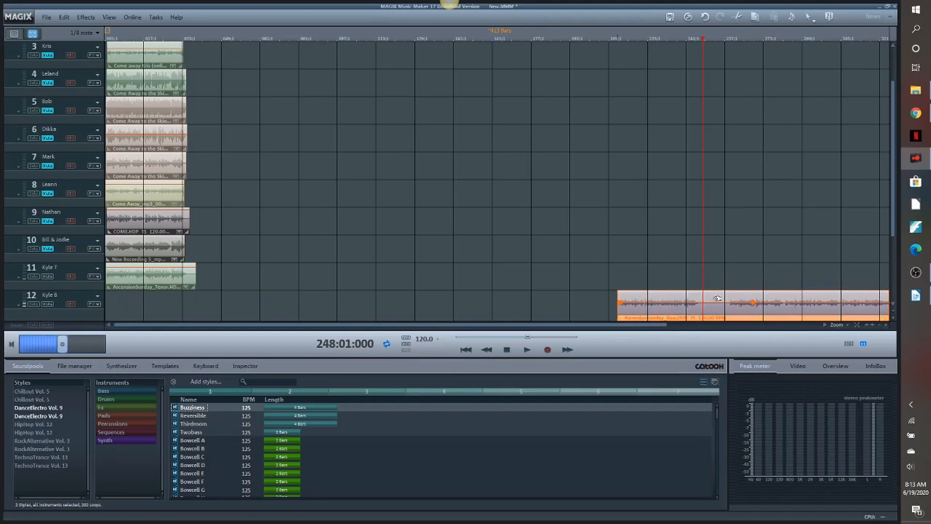
click(718, 298)
key(Delete)
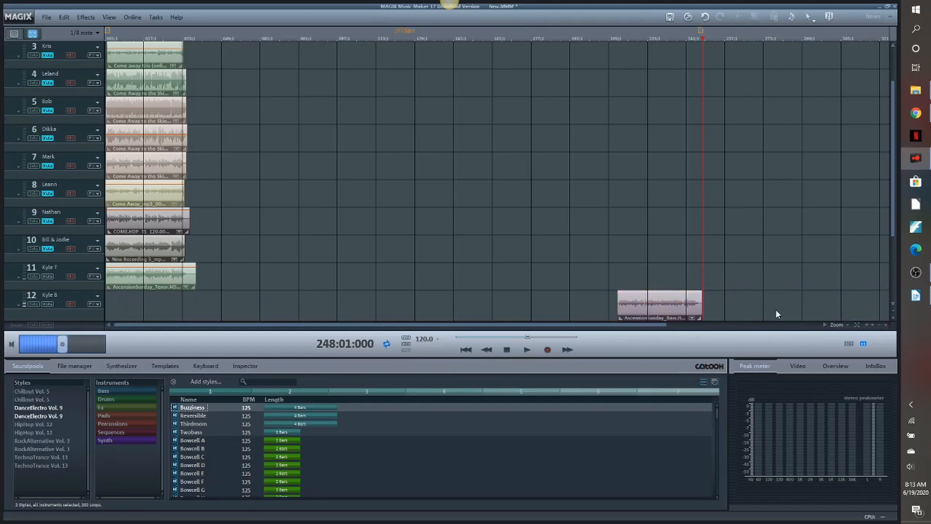
drag(668, 304, 18, 320)
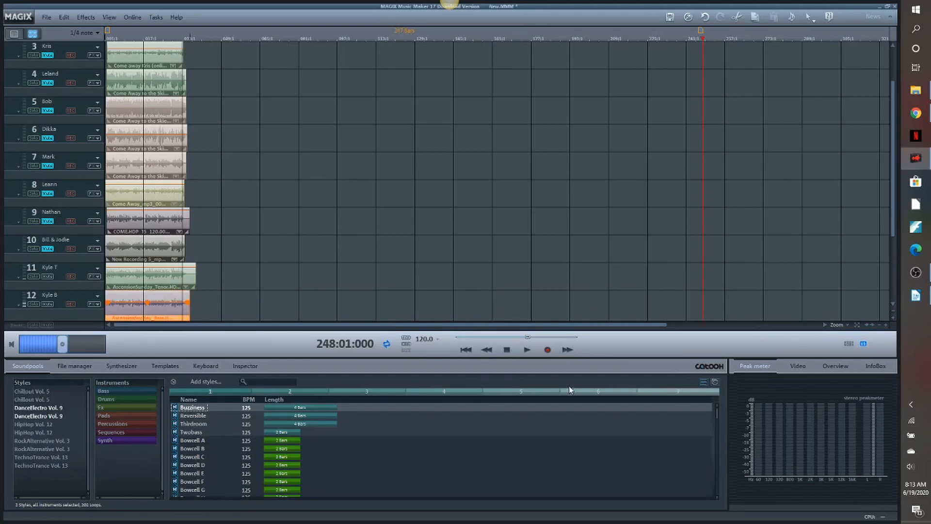
click(465, 350)
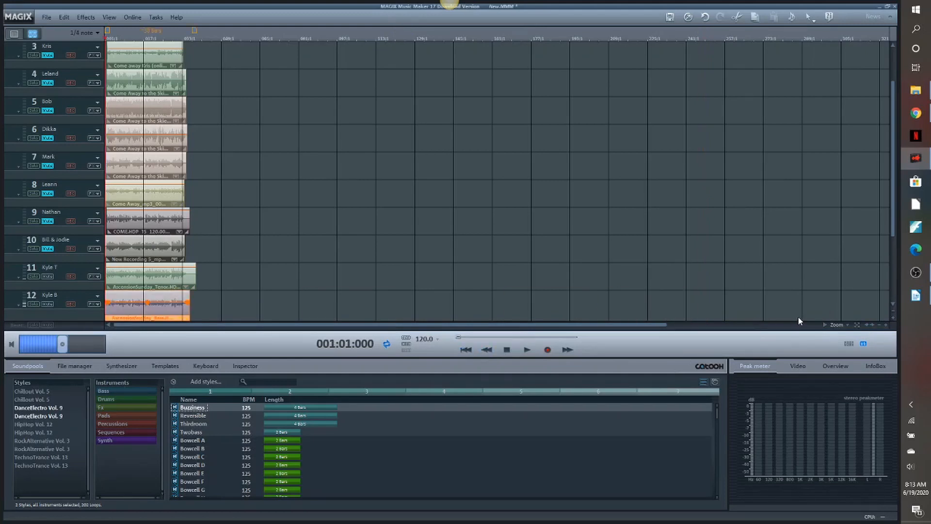
- Trim the bass clip's lead-in at position 001:02:063 and shift the clip slightly earlier to line up with the other singers
click(889, 327)
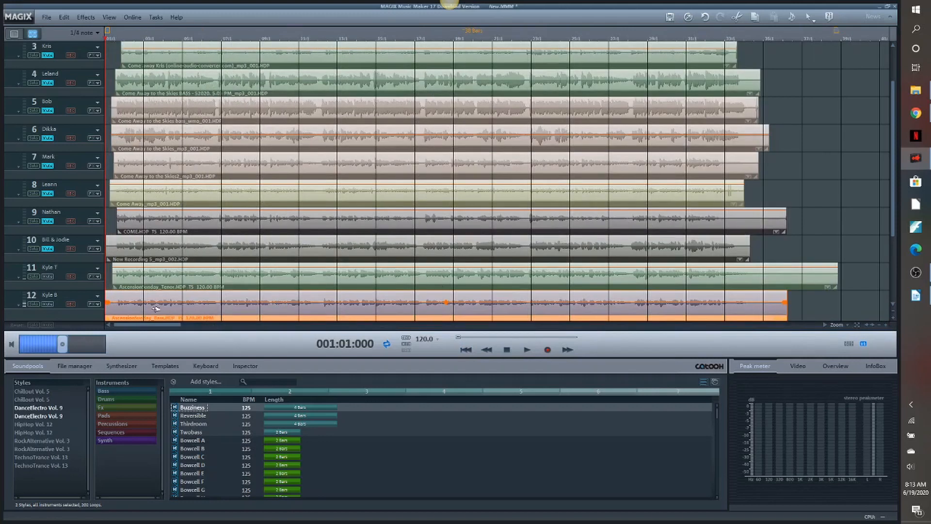
click(888, 325)
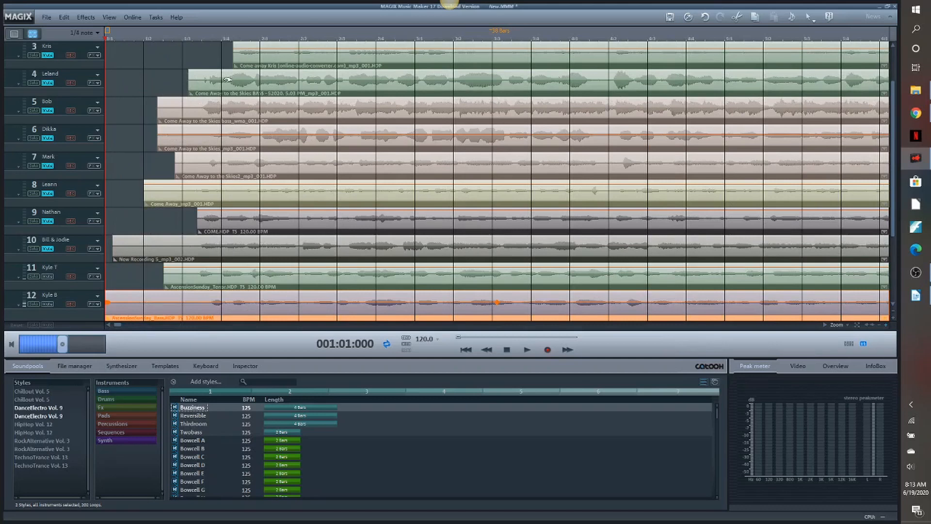
key(space)
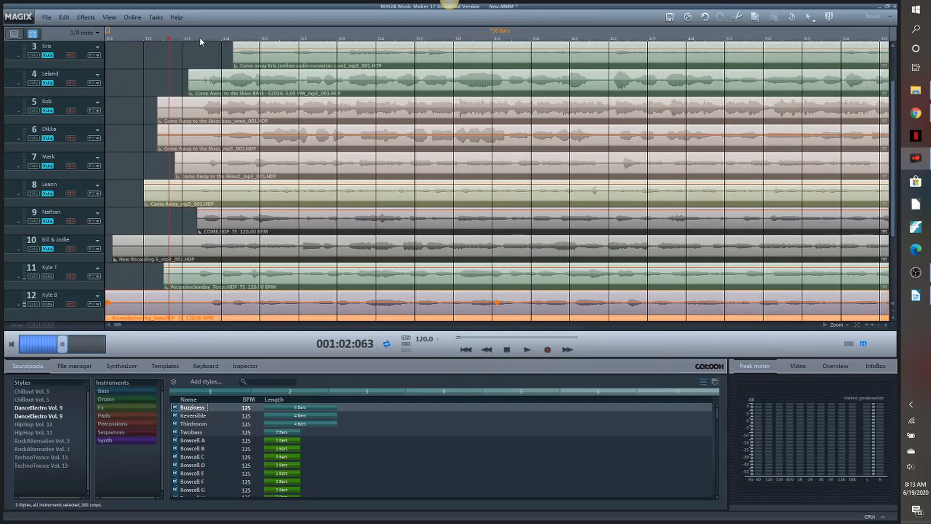
key(t)
click(155, 297)
key(Delete)
drag(237, 309, 222, 310)
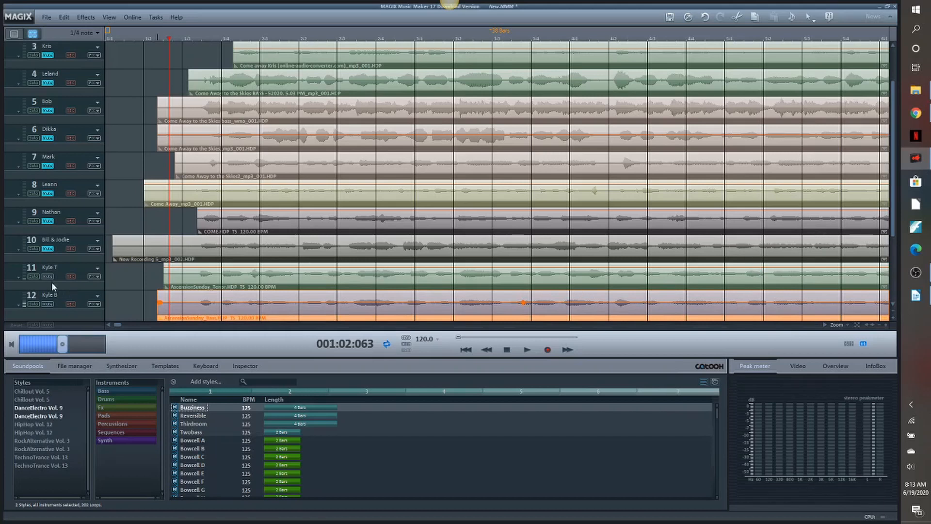
- Normalize the bass clip on track 12 and play the opening to check its timing
right_click(221, 305)
click(259, 316)
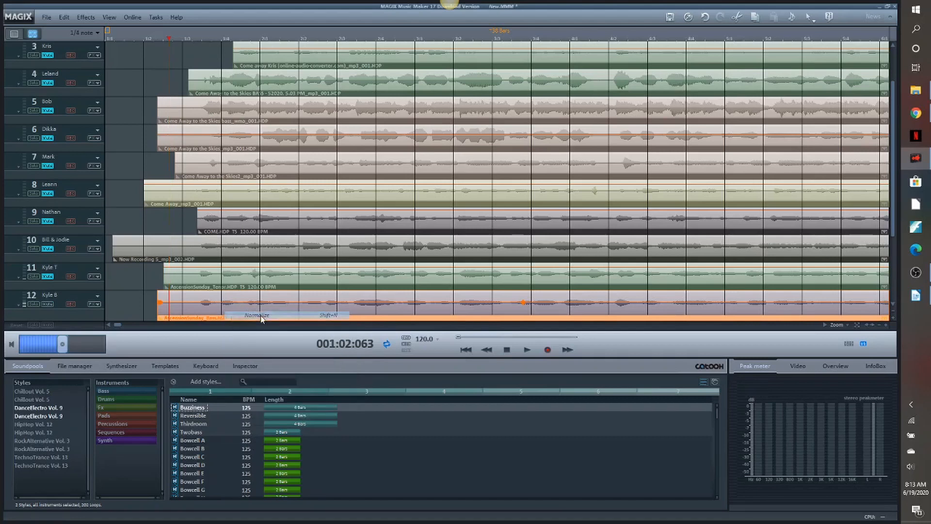
click(529, 349)
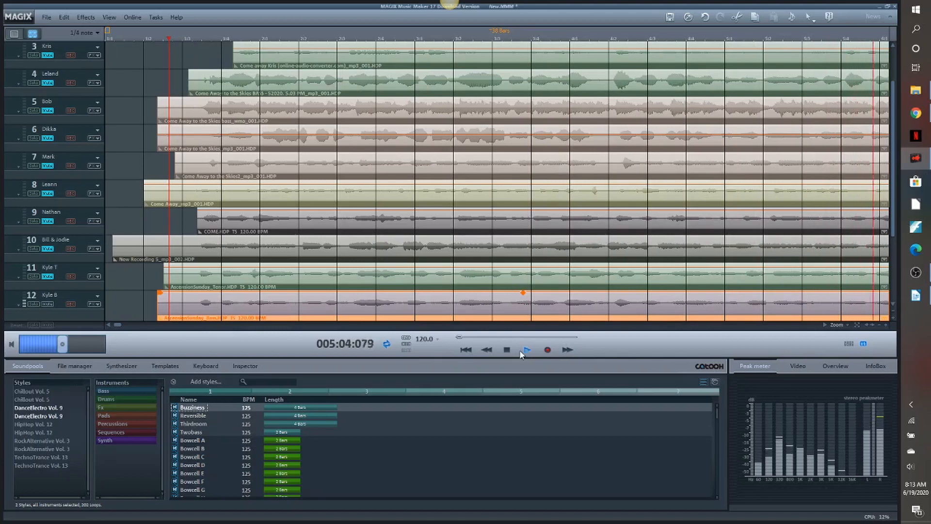
click(507, 349)
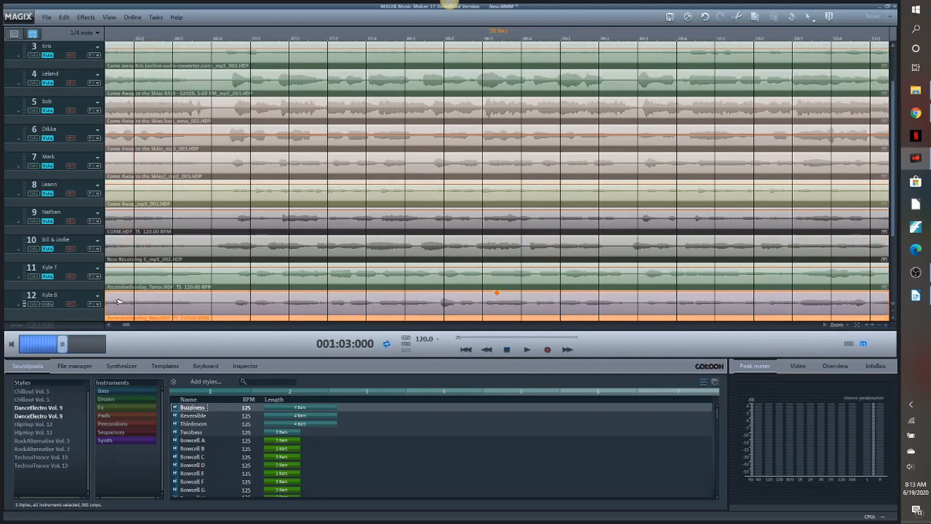
- Unmute the muted singers' tracks and play the combined mix from the start
click(48, 249)
click(48, 193)
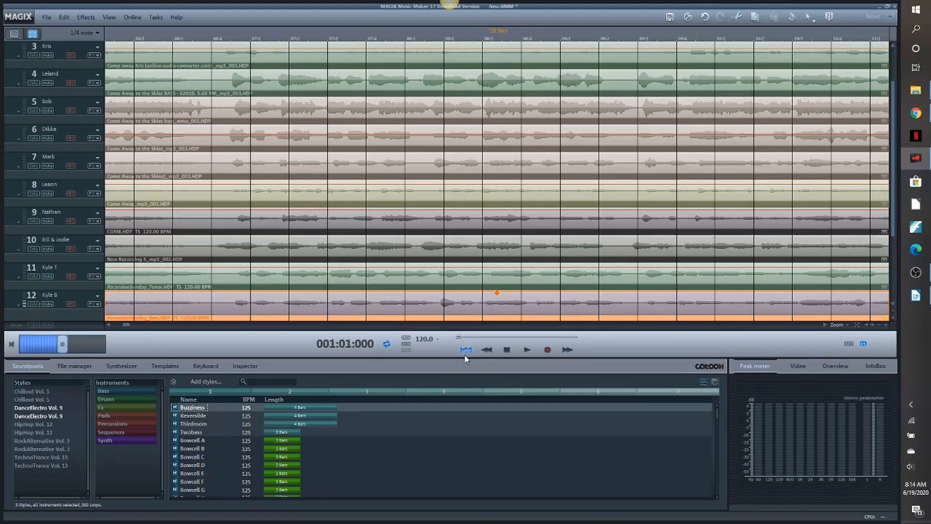
click(527, 351)
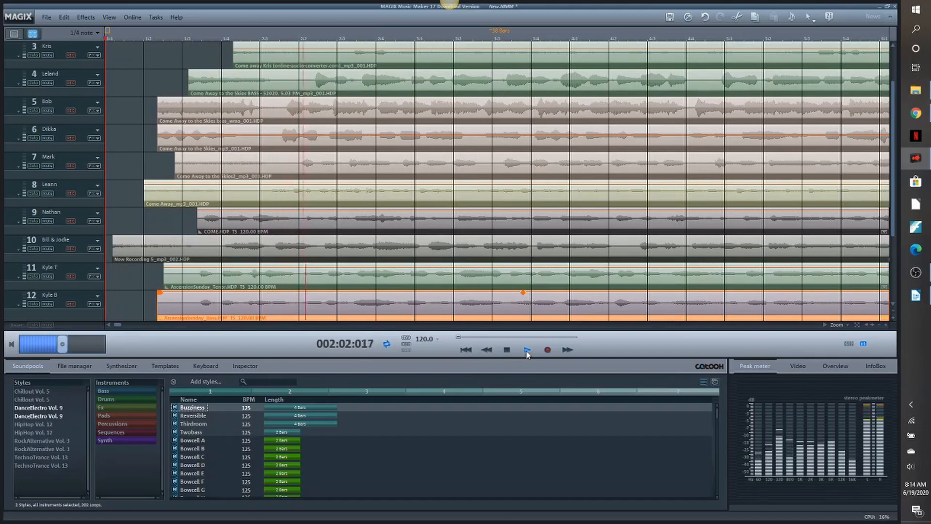
click(507, 350)
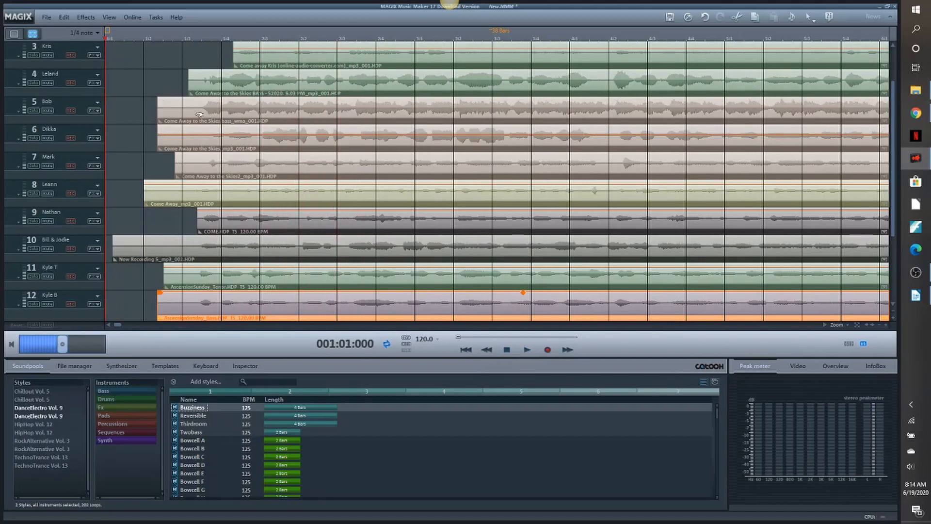
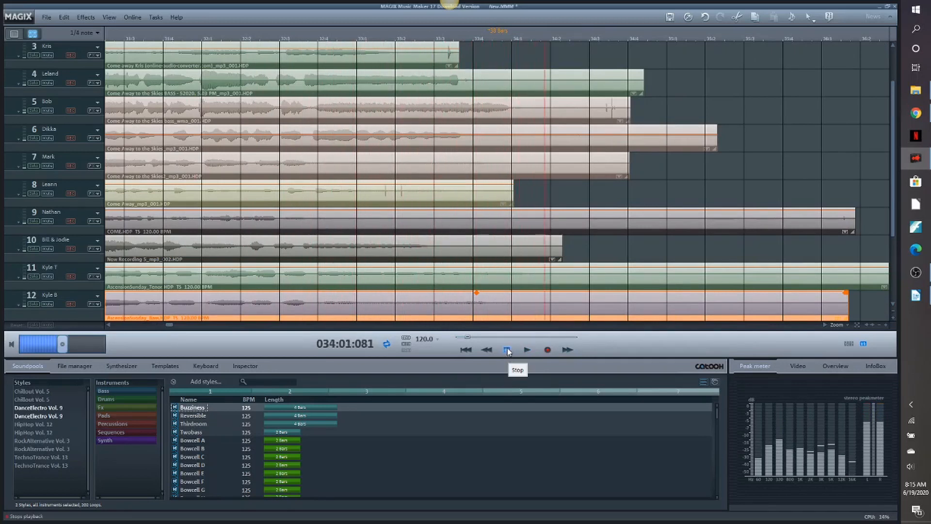
- Stop playback, split the soprano clip on track 2 at 034:01:014 and delete the noisy section after the split
click(507, 350)
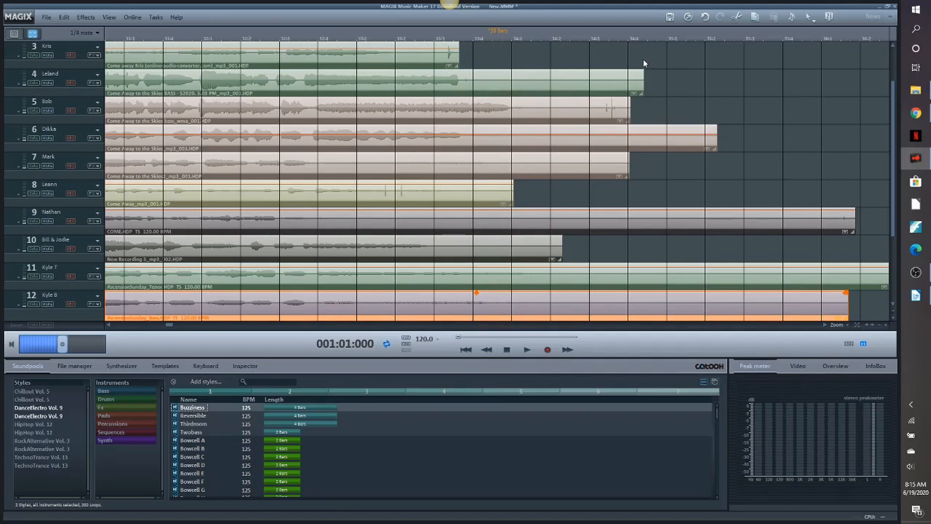
drag(892, 152, 895, 101)
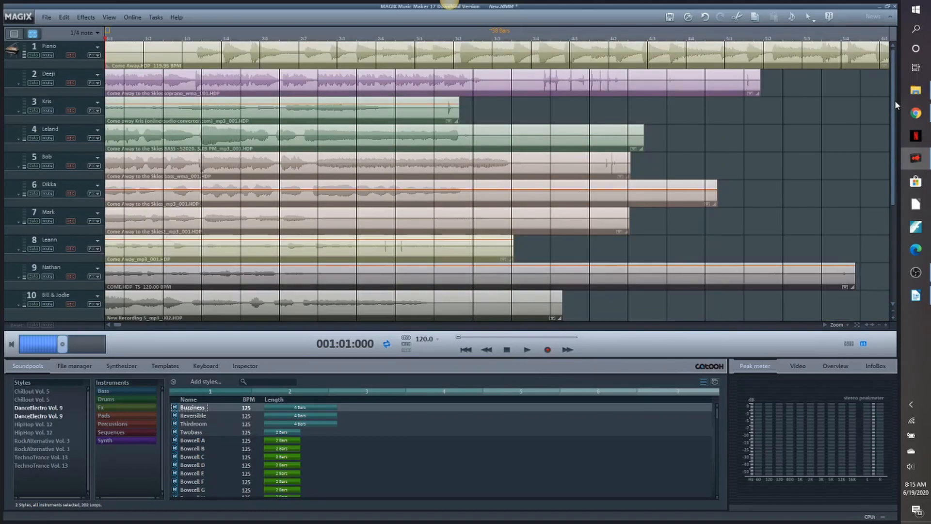
click(588, 84)
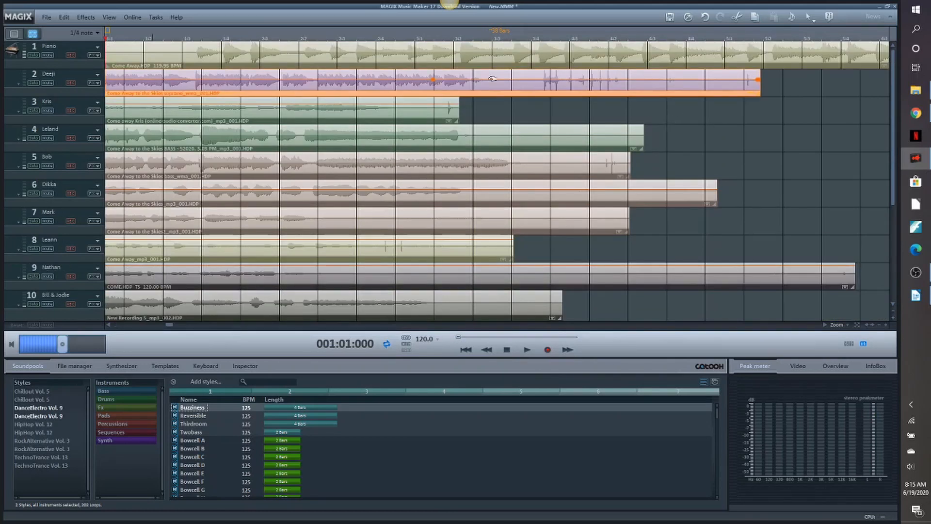
click(519, 37)
click(507, 39)
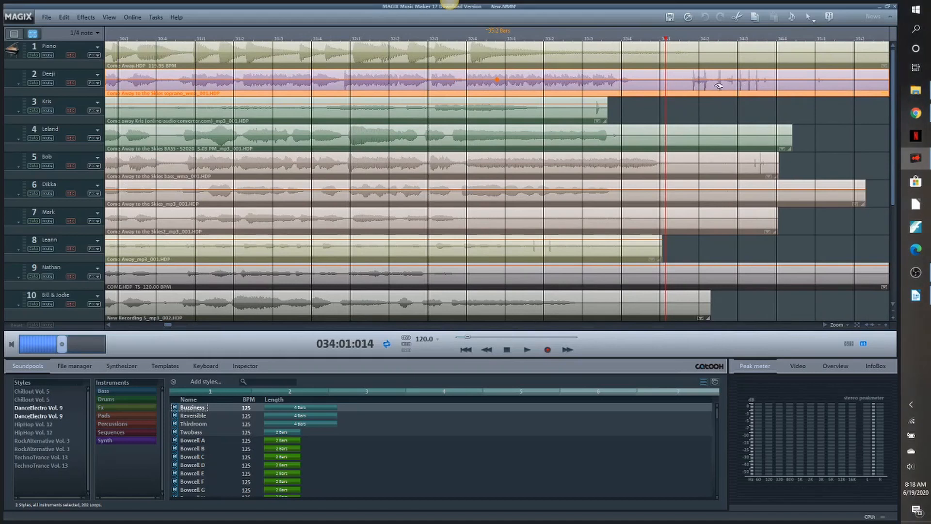
key(t)
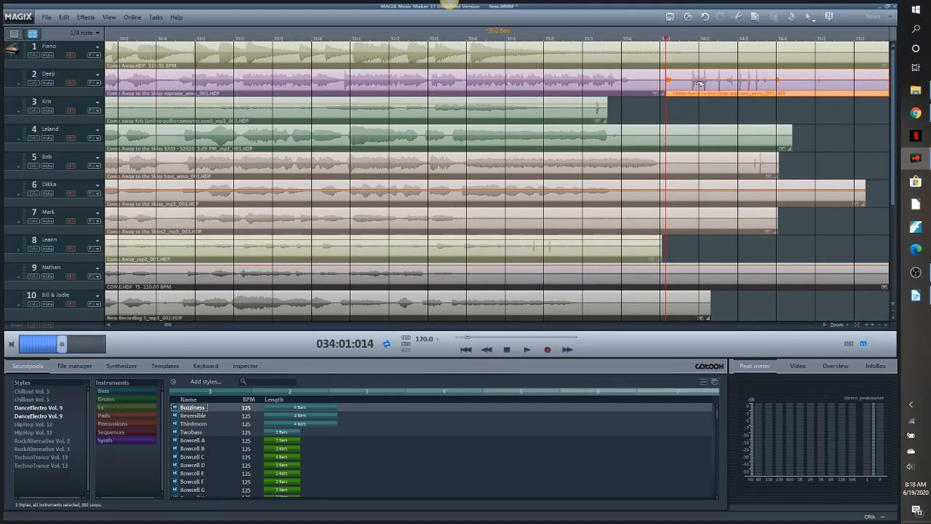
key(Delete)
- Split the clip on track 3 at 033:03:000 and delete its noisy tail
click(601, 103)
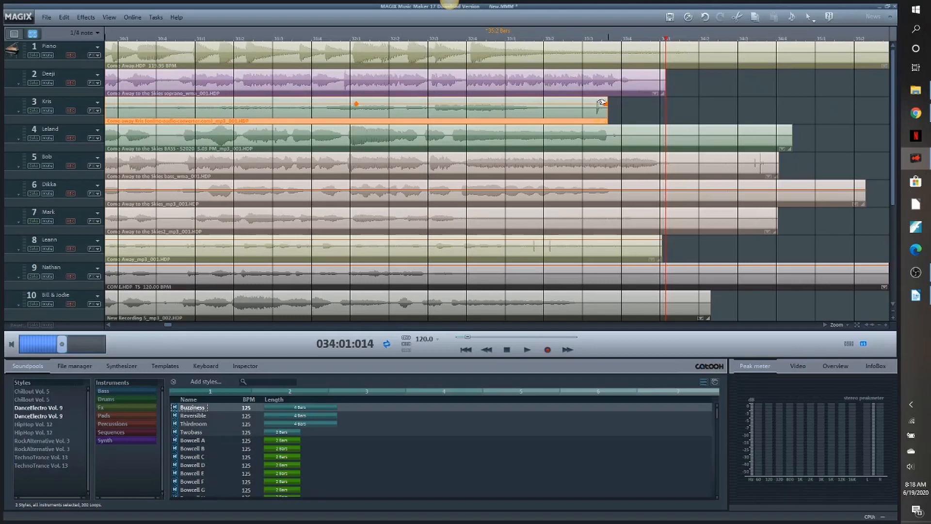
click(586, 38)
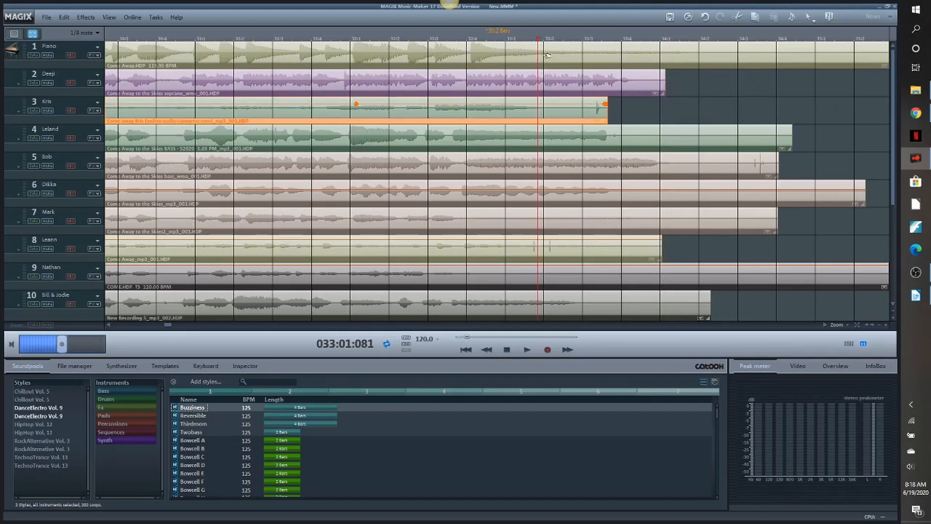
drag(539, 41, 585, 47)
key(t)
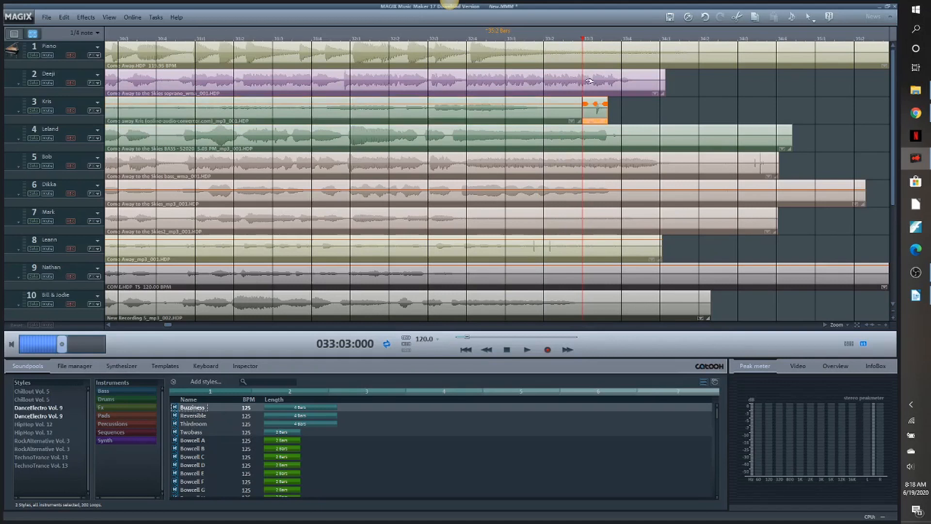
key(Delete)
- Split the bass clip on track 5 at 034:02:032 and delete the noise after the split
click(654, 137)
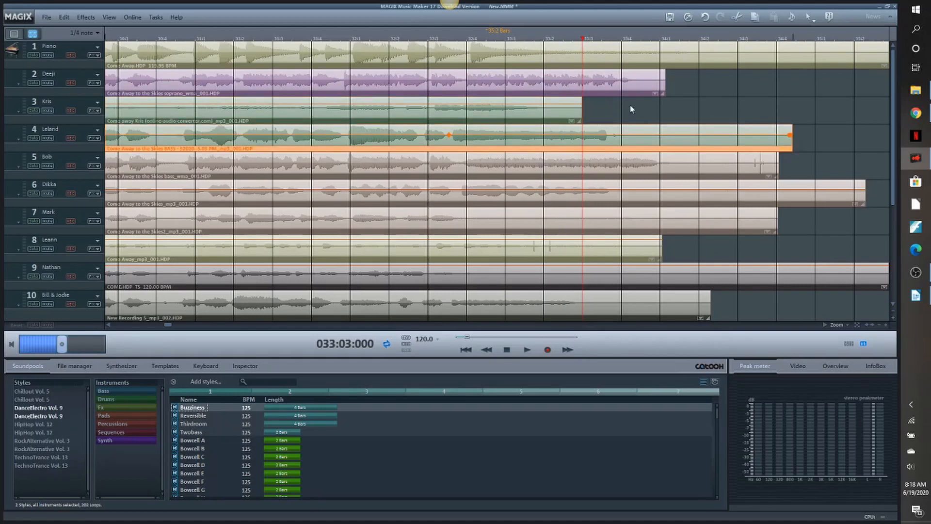
click(719, 173)
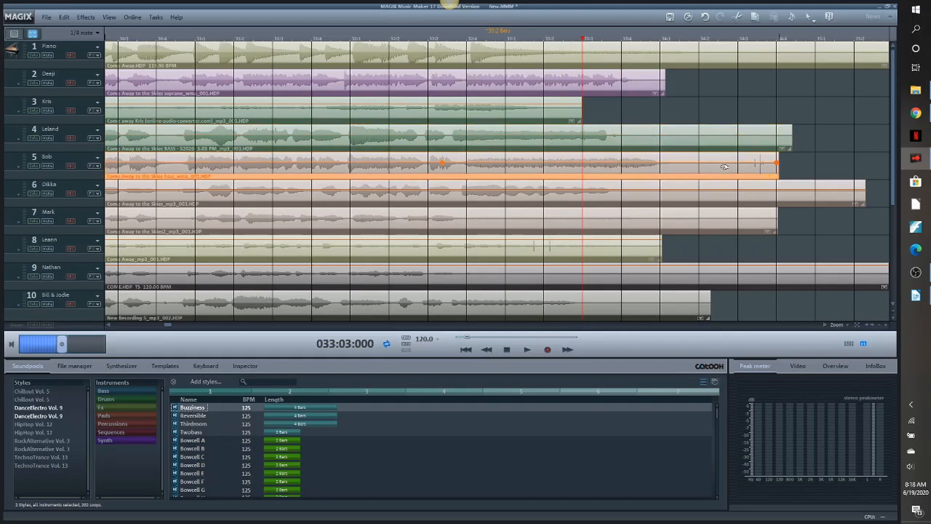
drag(584, 43, 713, 46)
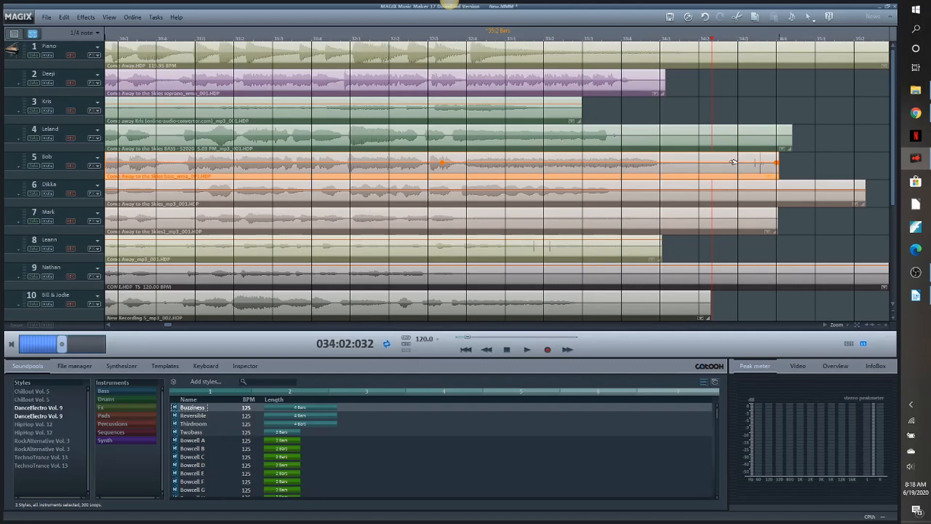
key(t)
key(Delete)
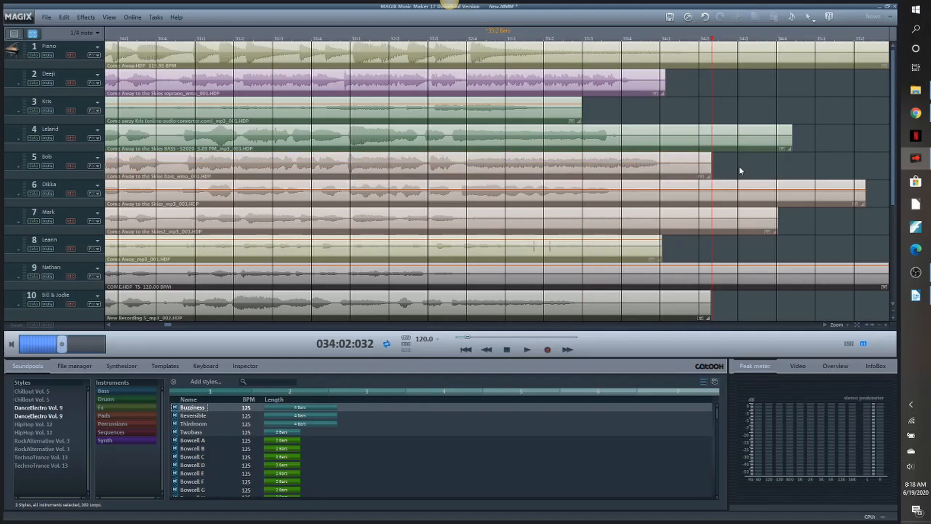
- Split the clip on track 8 at 033:01:057 and delete the section containing the two noise spikes
drag(714, 42, 528, 51)
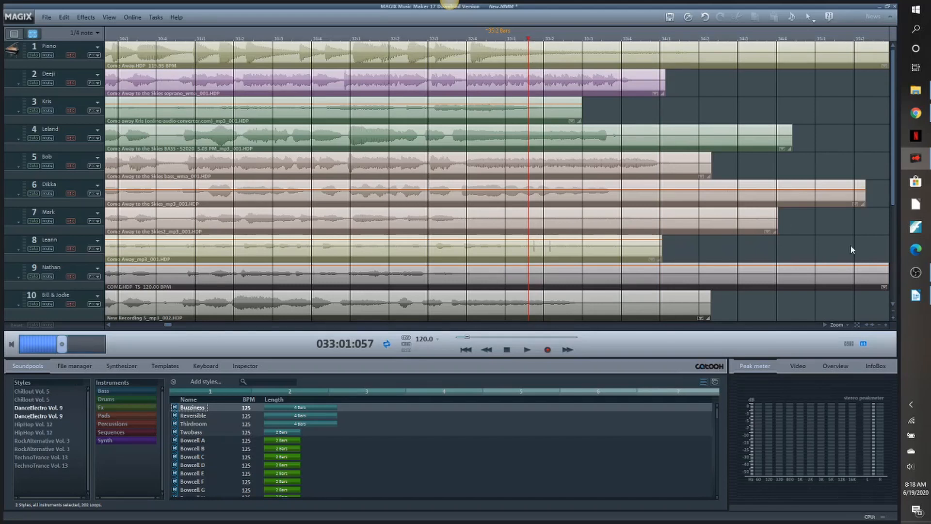
drag(893, 199, 893, 217)
click(568, 227)
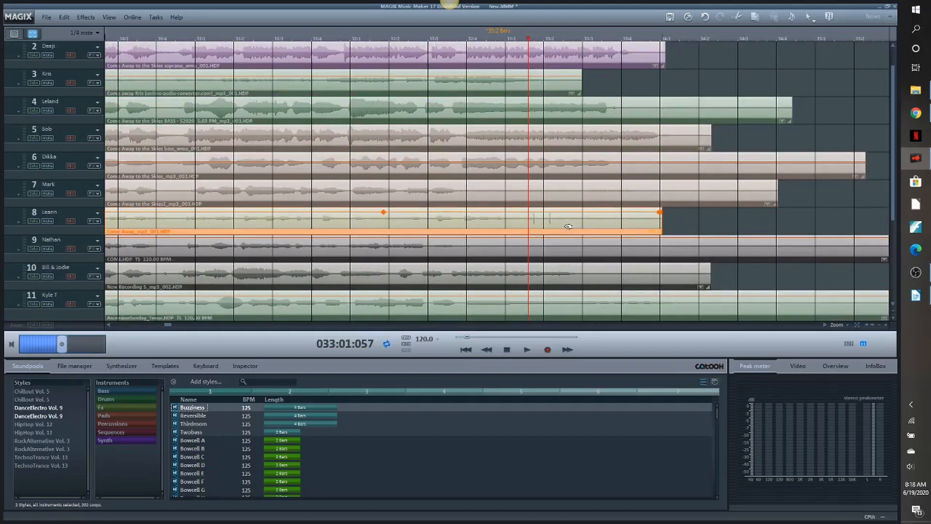
key(t)
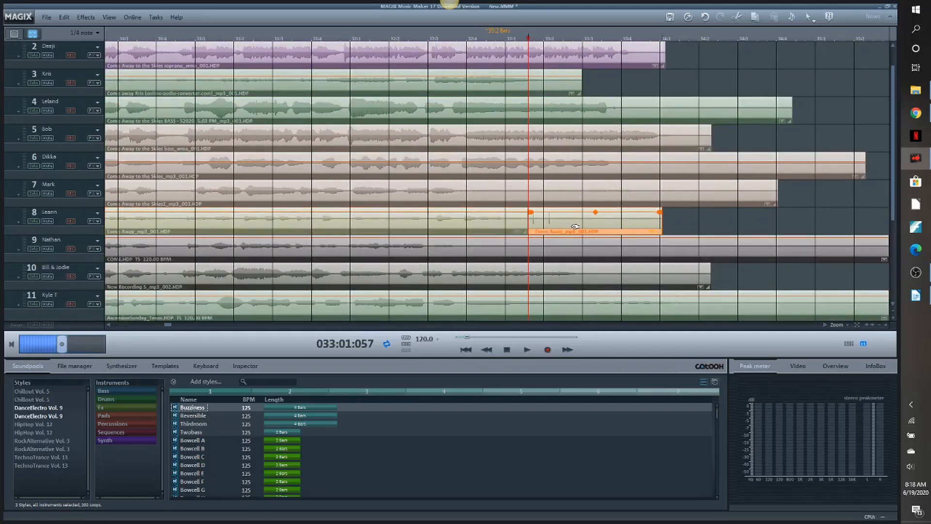
key(Delete)
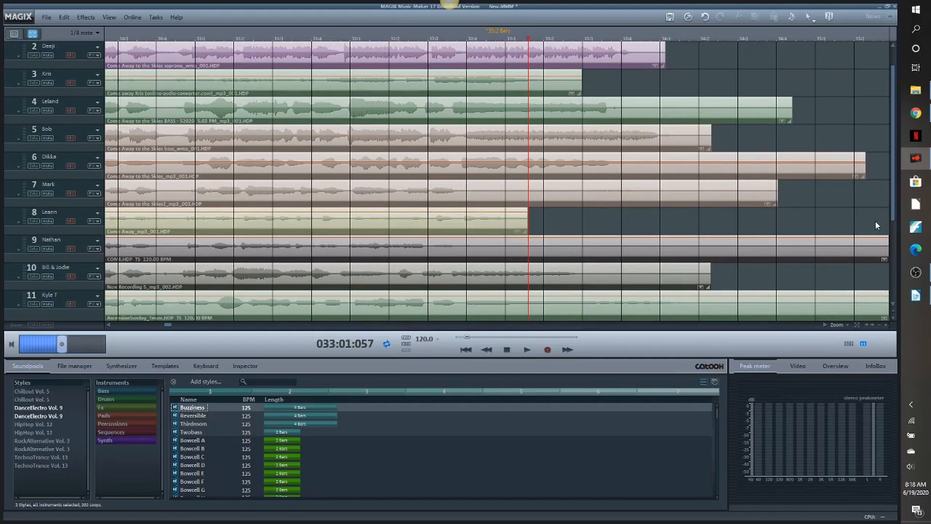
- Check the remaining clip endings and play the end of the mix from 030:03:000
drag(891, 199, 892, 238)
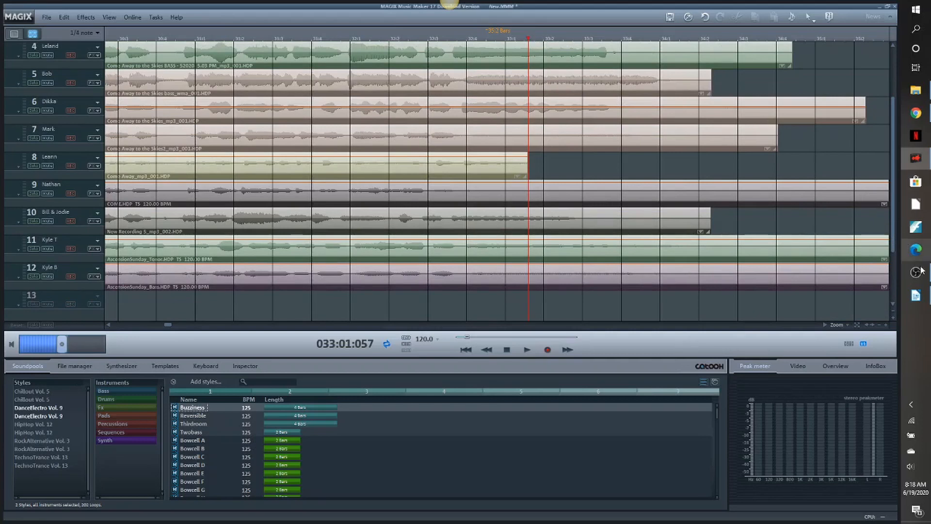
drag(894, 239, 895, 150)
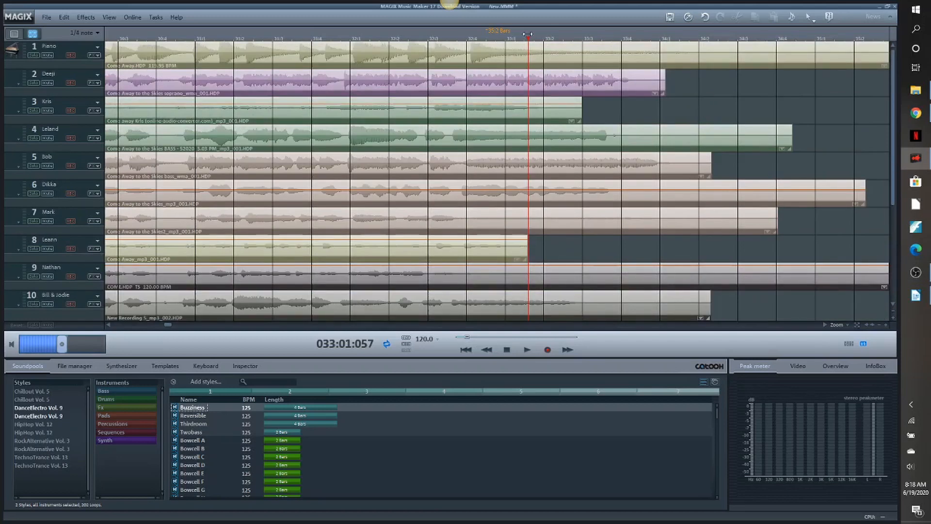
drag(528, 39, 119, 76)
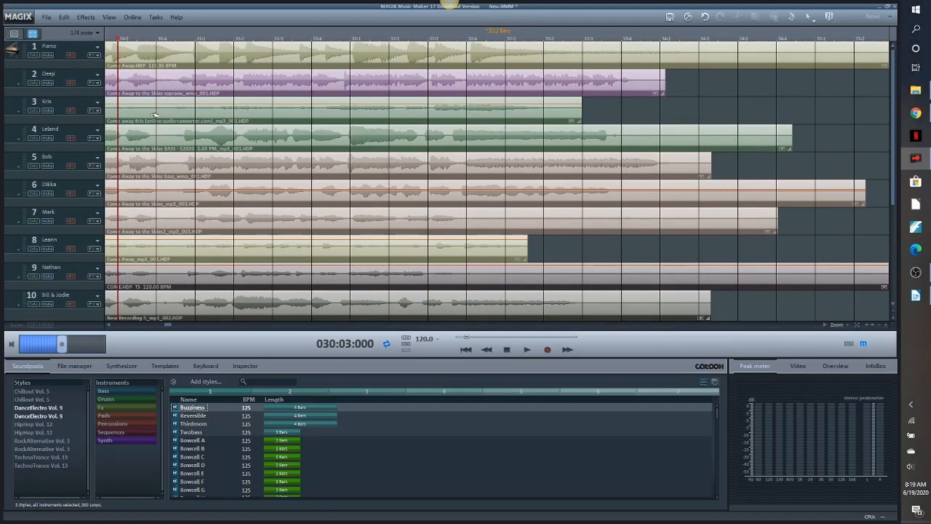
click(528, 350)
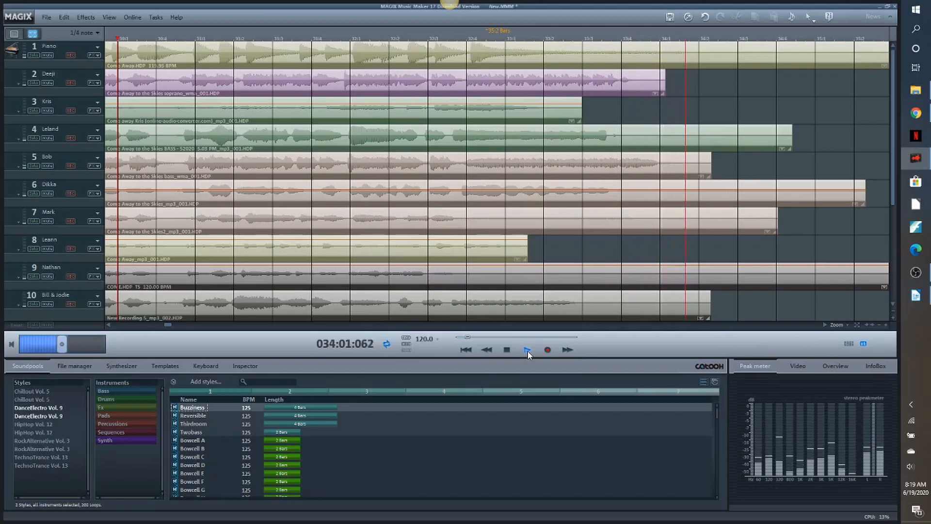
click(507, 351)
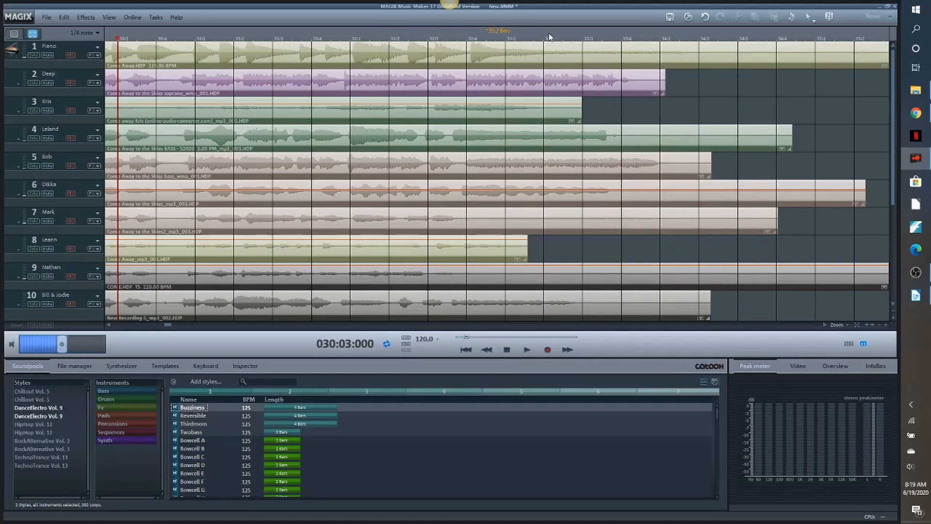
- Replay the final chord from 032:04:019 and again from 033:03:048 to listen for voices that hold too long
click(505, 40)
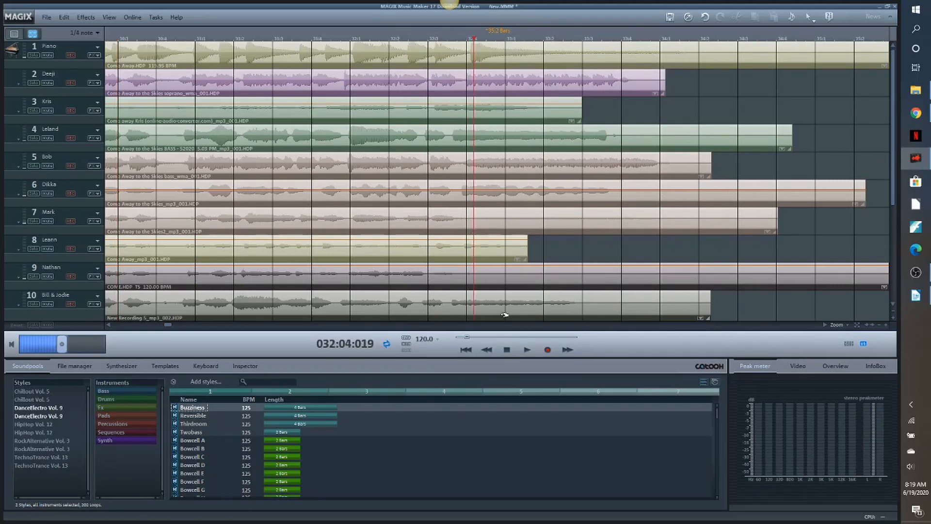
click(527, 350)
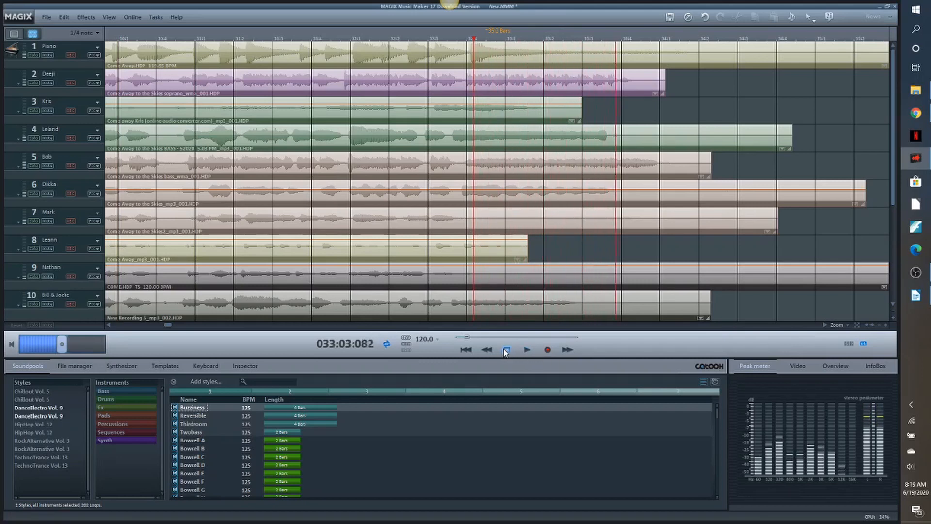
click(506, 350)
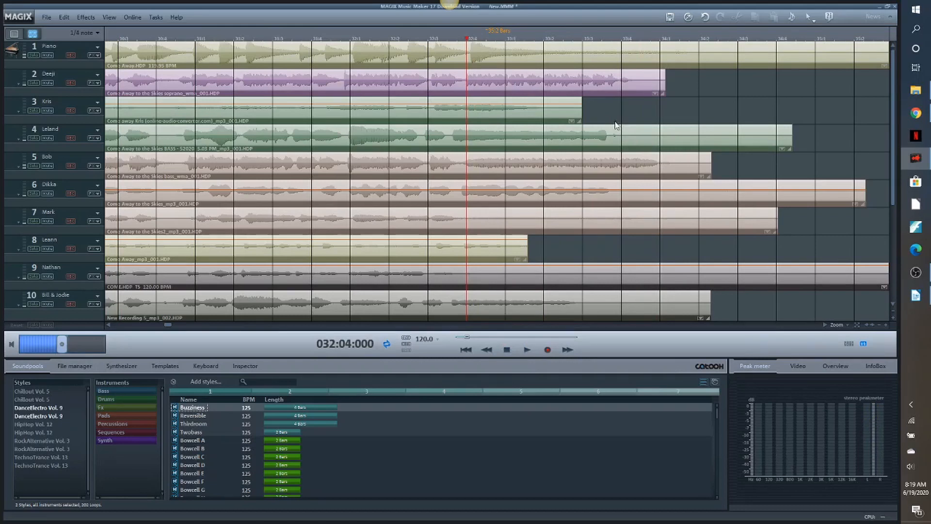
click(621, 38)
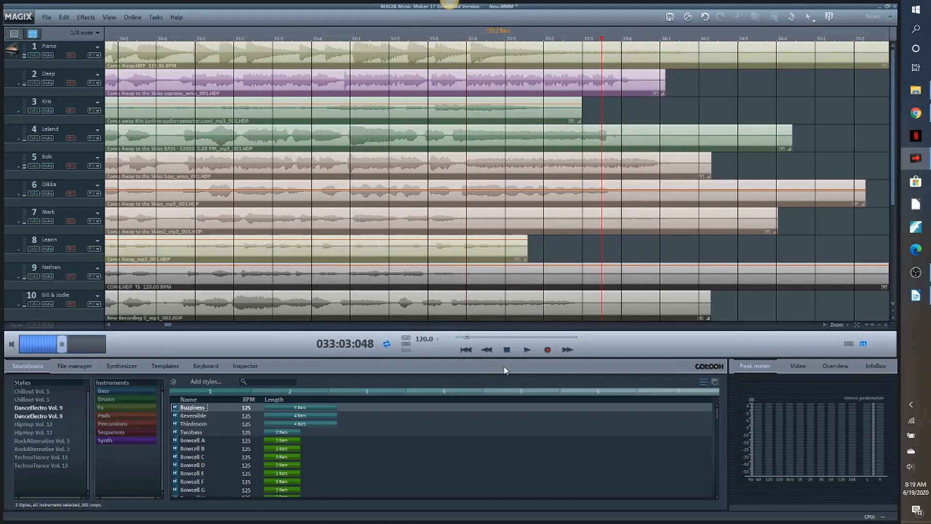
click(528, 351)
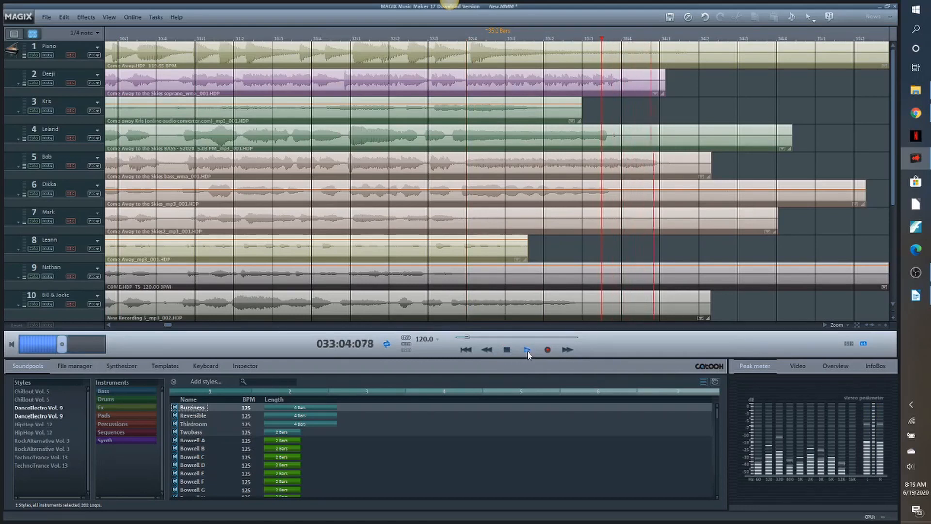
key(space)
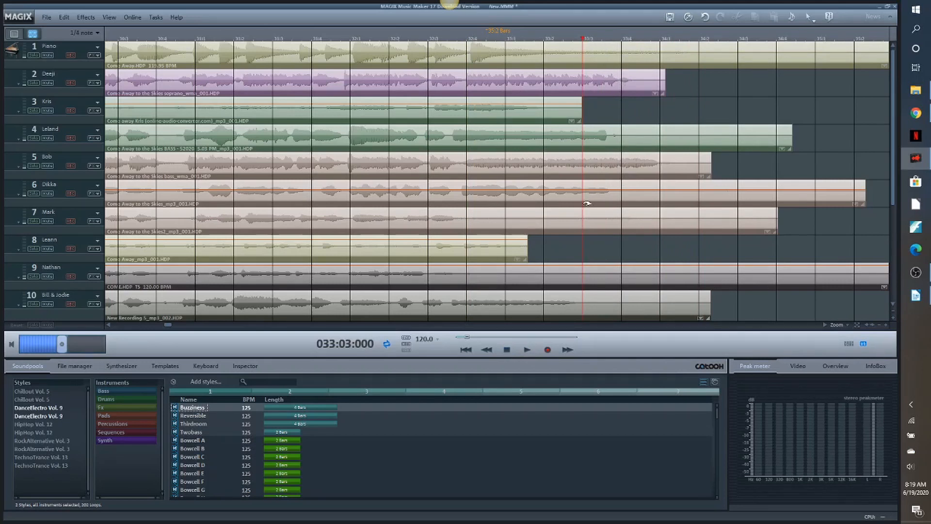
- Split the bass clip on track 5 at 033:03:000 and slide the end piece earlier to shorten the held final note
click(655, 165)
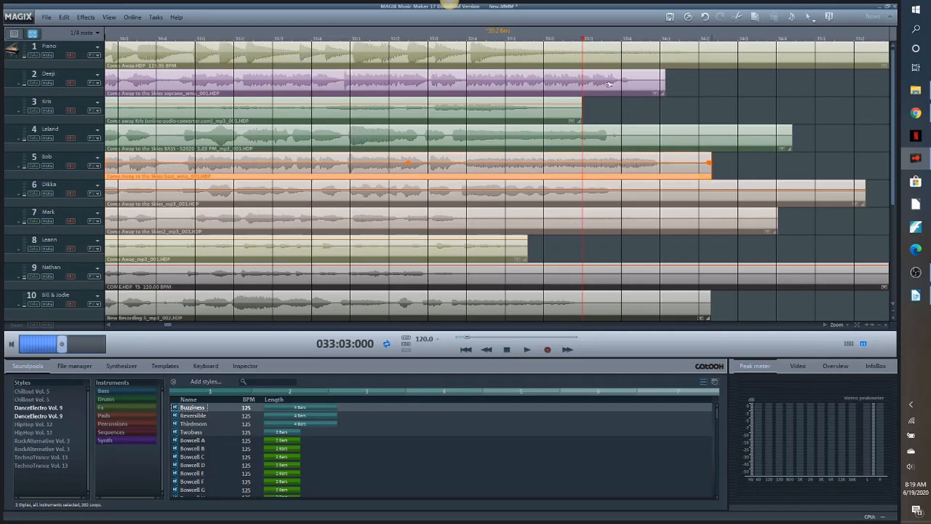
click(528, 350)
click(507, 350)
key(t)
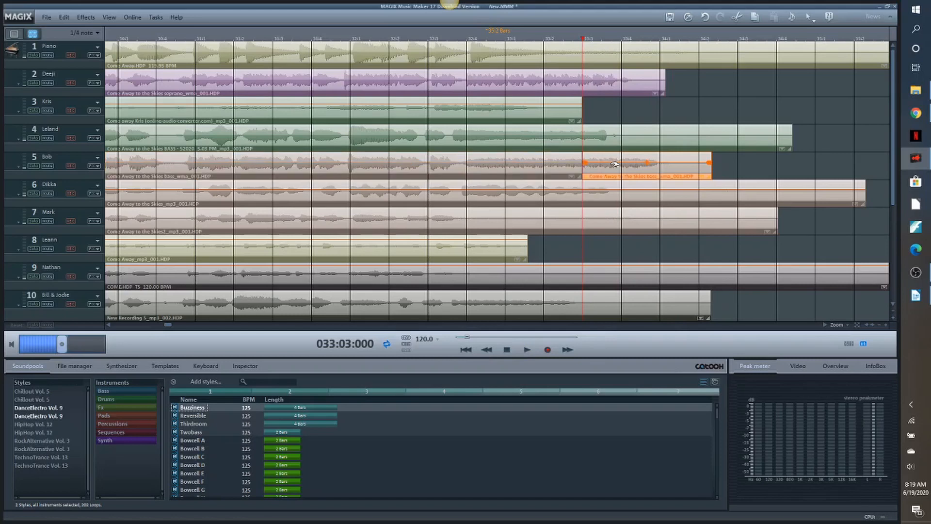
drag(625, 174, 607, 174)
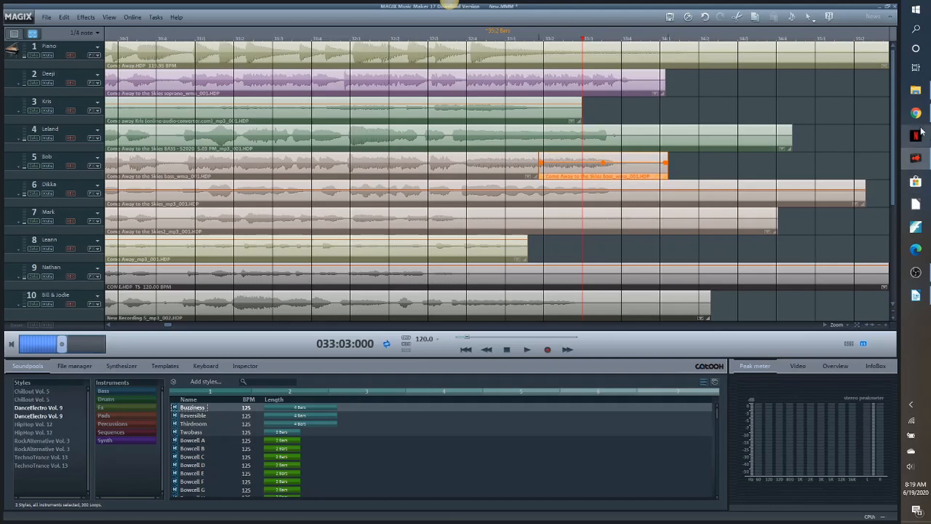
- Split the tenor clip on track 11 at 033:03:000 and slide its end piece about a beat earlier, overlapping the first part
drag(892, 135, 897, 238)
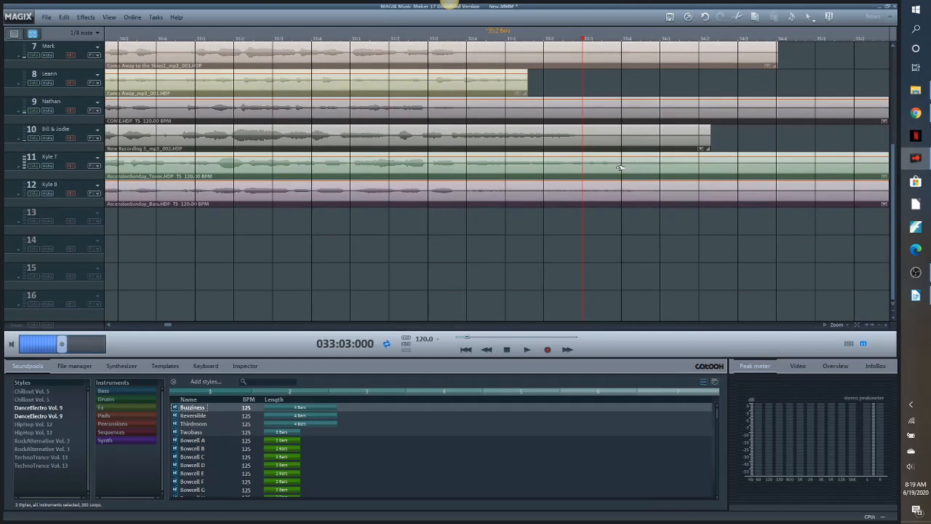
click(621, 168)
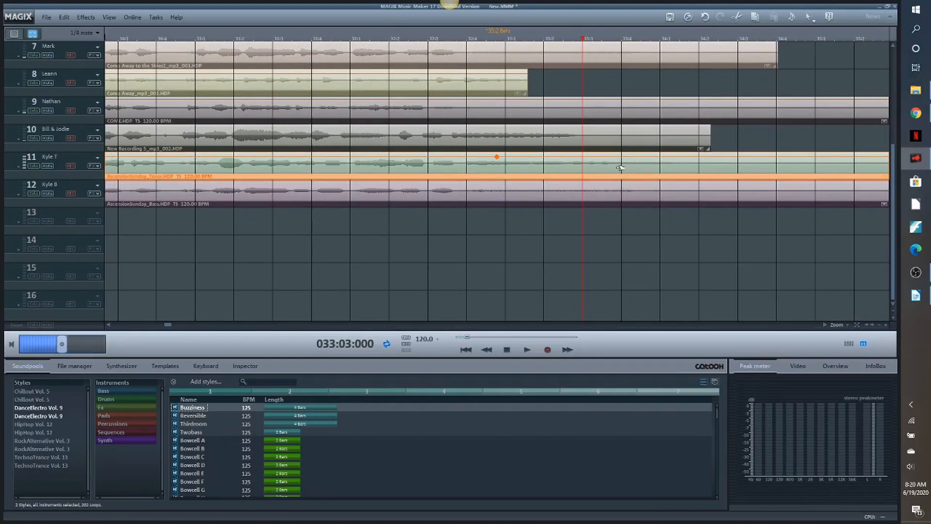
key(t)
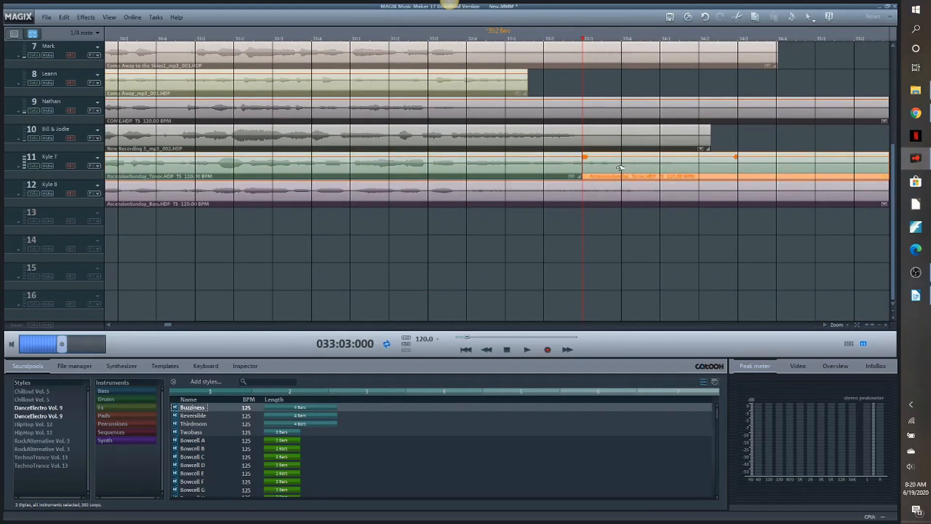
click(880, 325)
drag(895, 240, 892, 189)
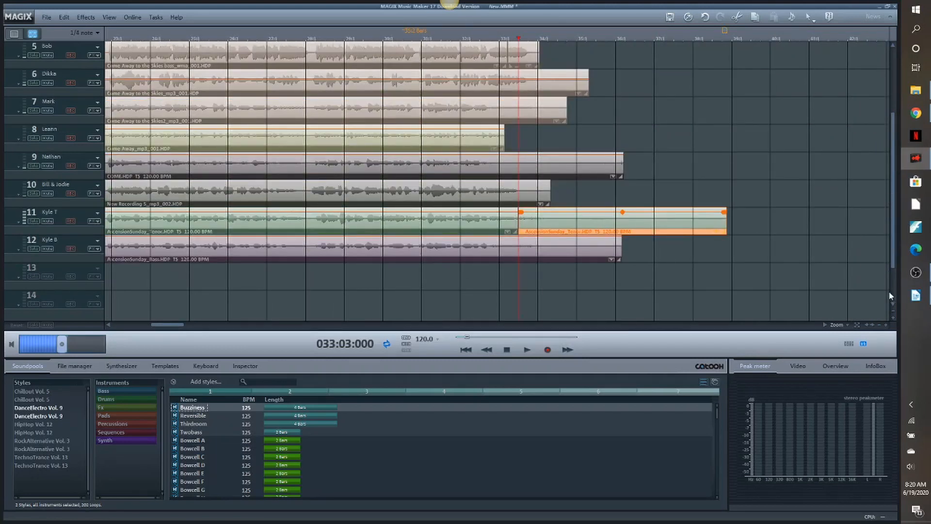
click(894, 311)
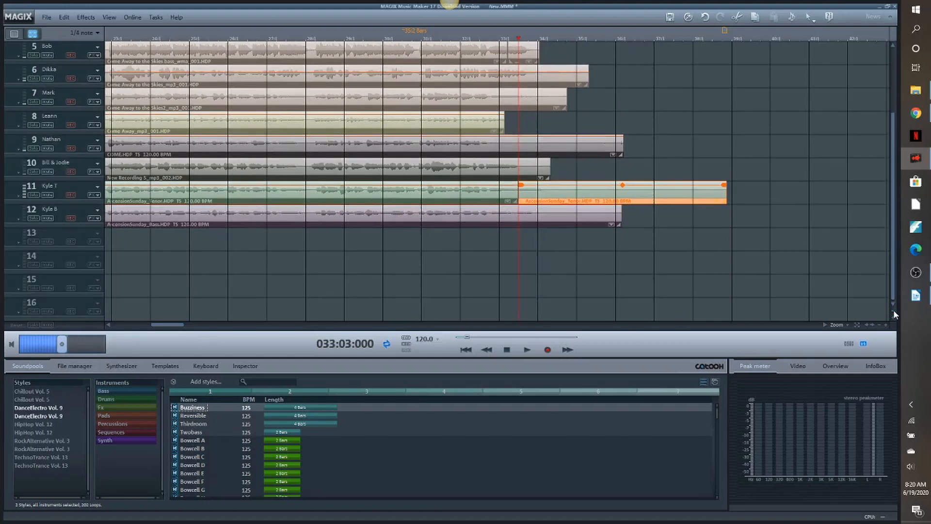
click(887, 325)
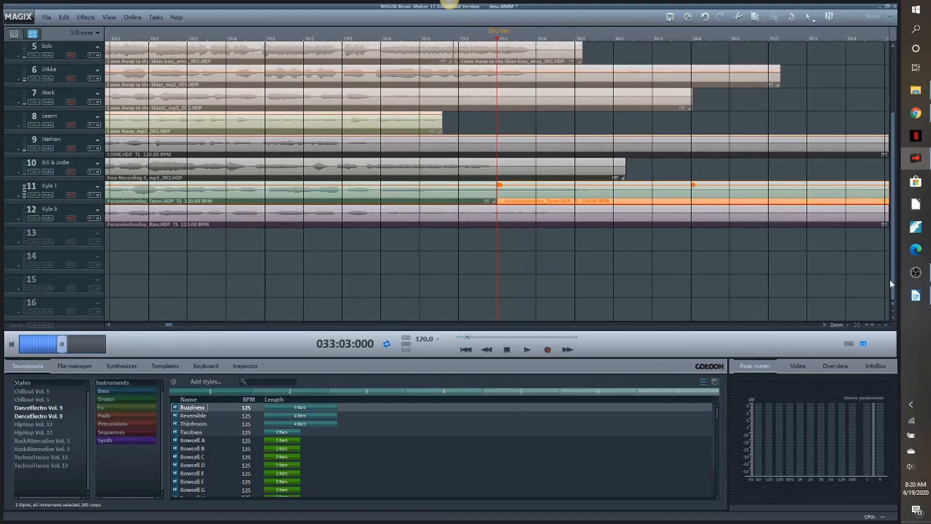
drag(892, 275, 895, 191)
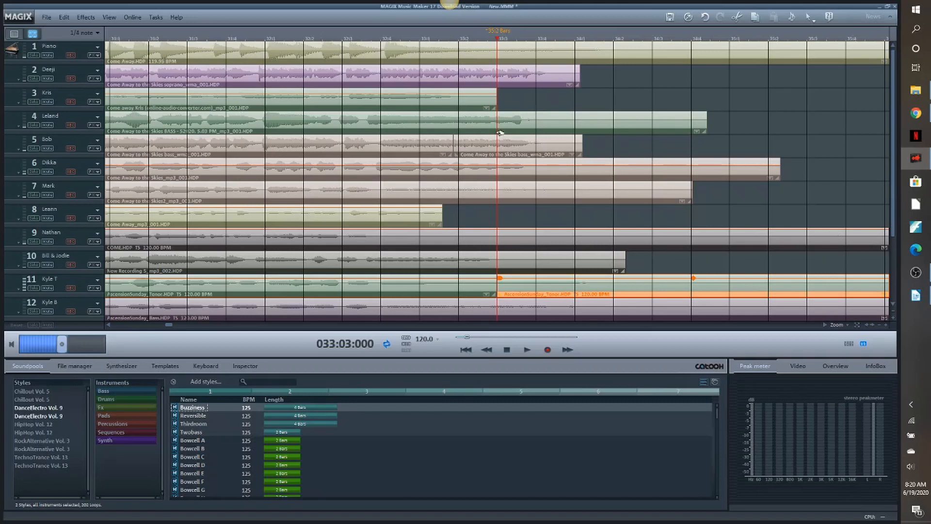
drag(590, 291, 554, 294)
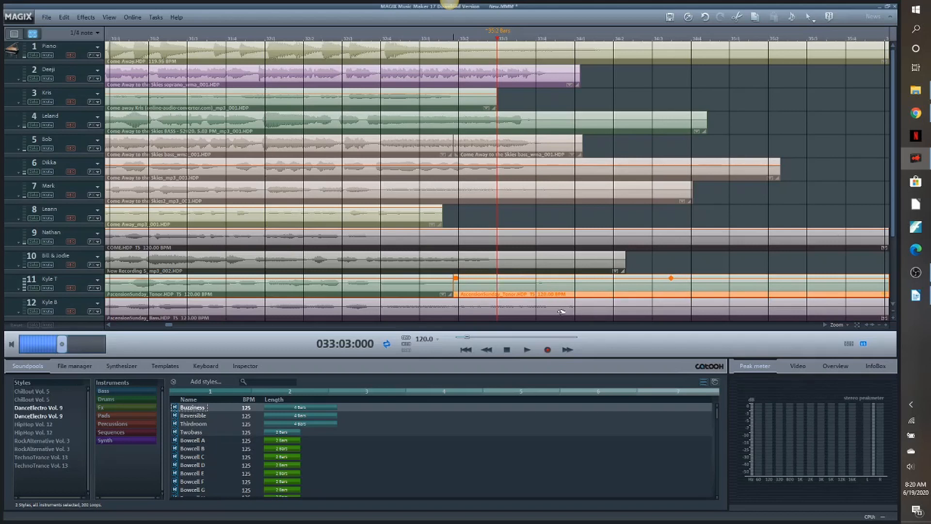
- Play the ending from 032:01:000 to listen to the shortened tenor note on track 11
click(312, 42)
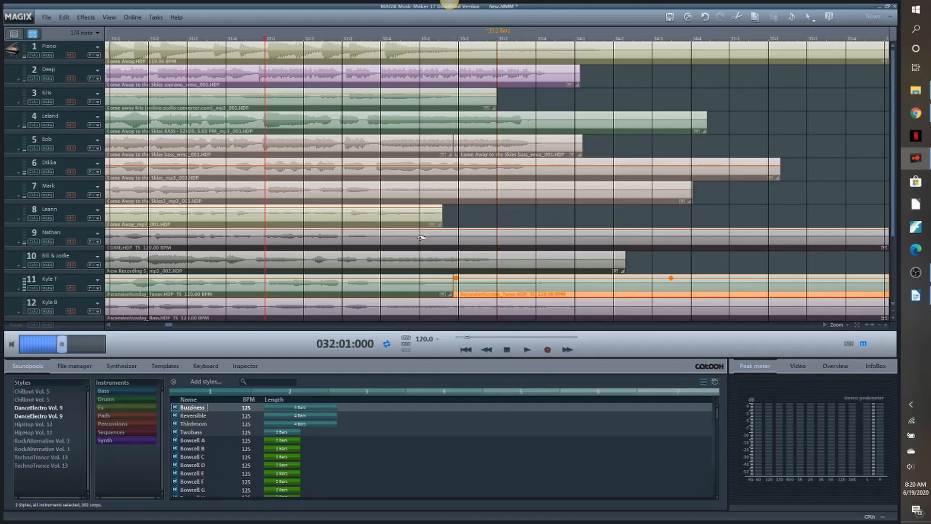
click(525, 350)
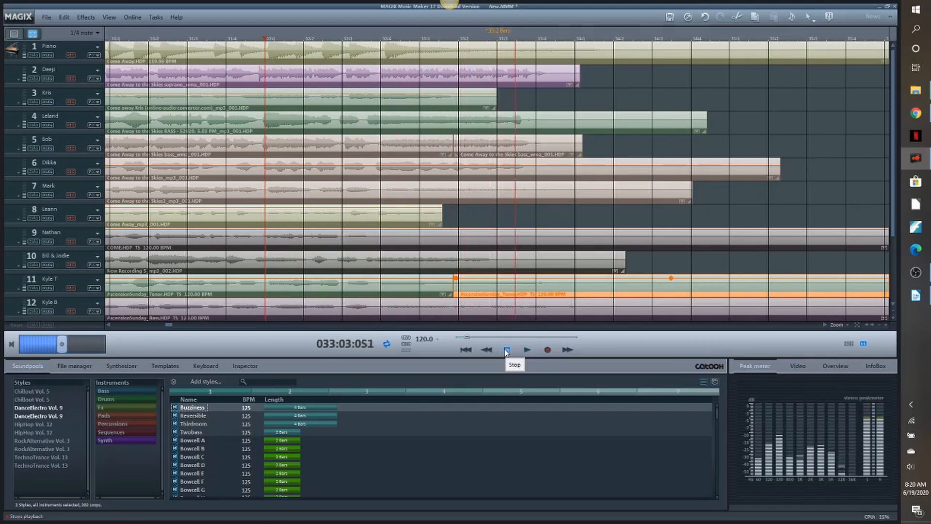
click(506, 350)
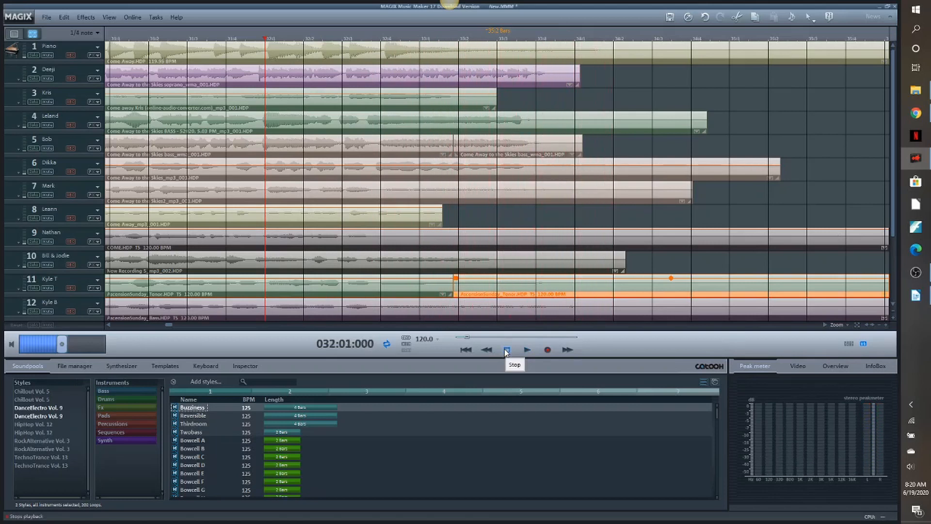
- Split the bass clip on track 12 at 033:03:000 and slide its end piece earlier to shorten the final note
click(566, 311)
click(518, 40)
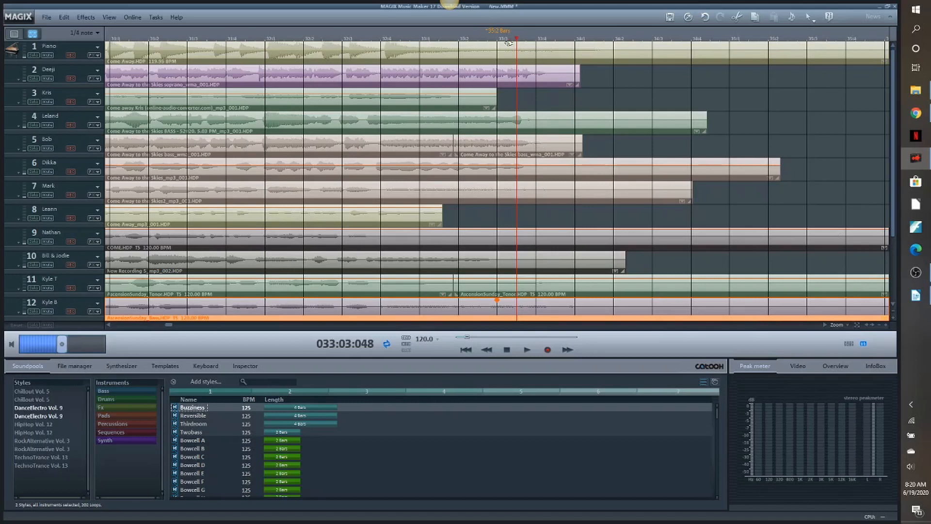
drag(518, 41, 500, 41)
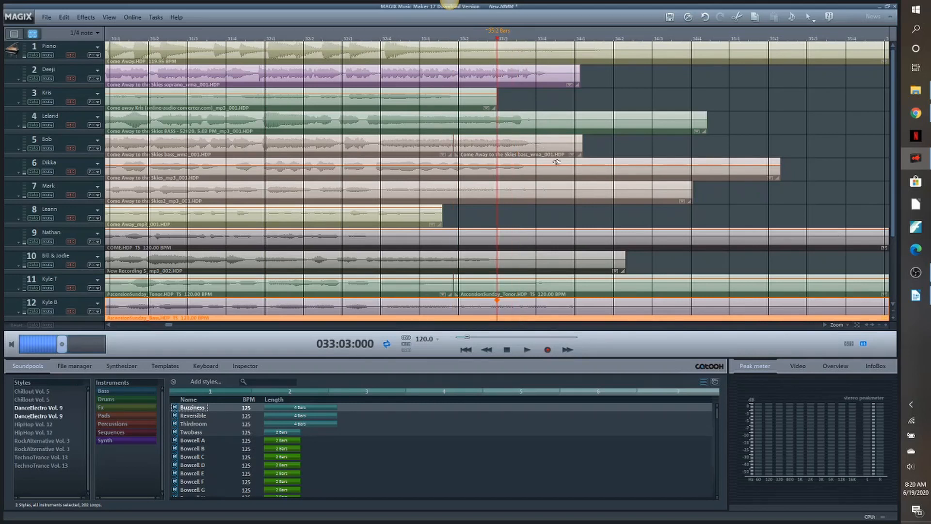
key(t)
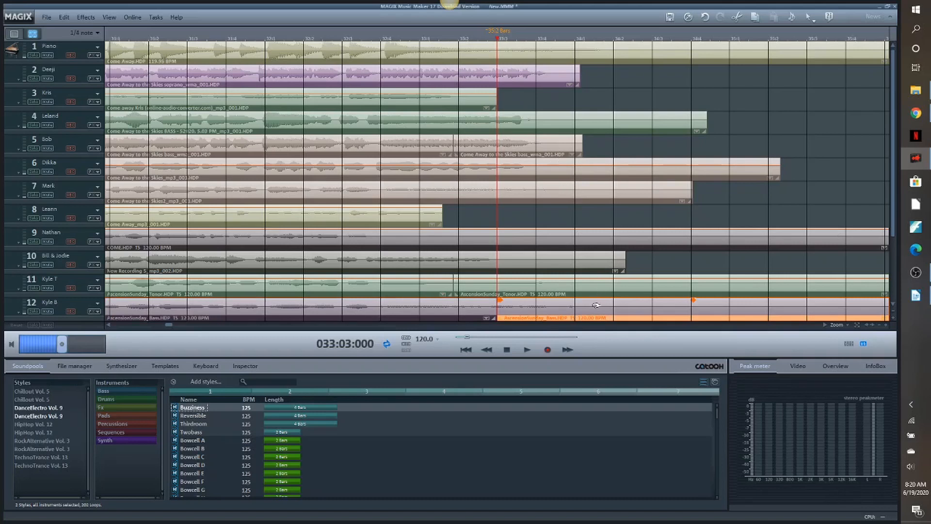
drag(592, 312, 565, 312)
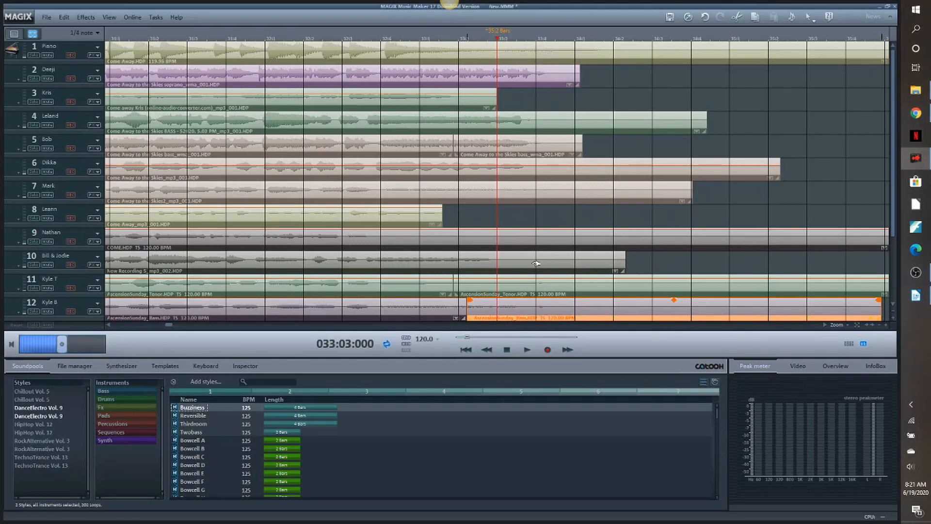
- Replay the ending from 032:01:038 to check the final cutoff with the shortened track 12 clip
drag(497, 41, 280, 41)
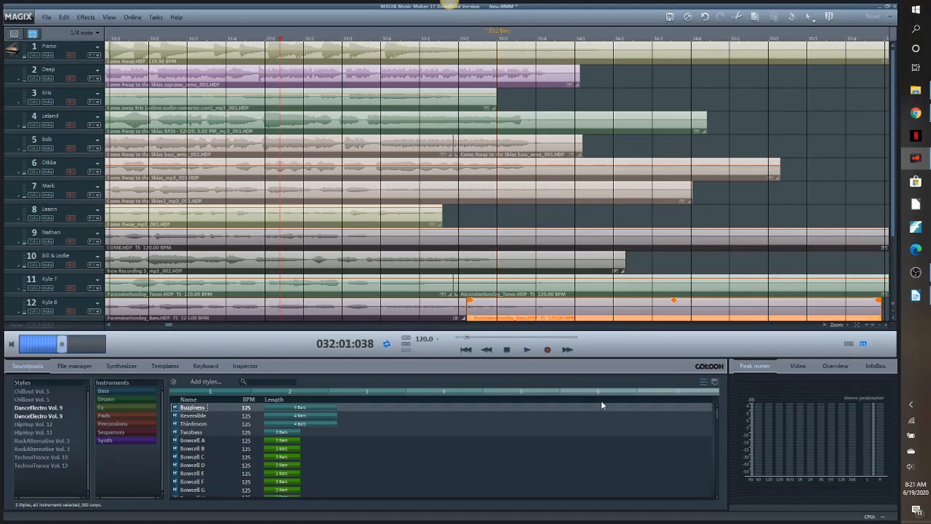
key(space)
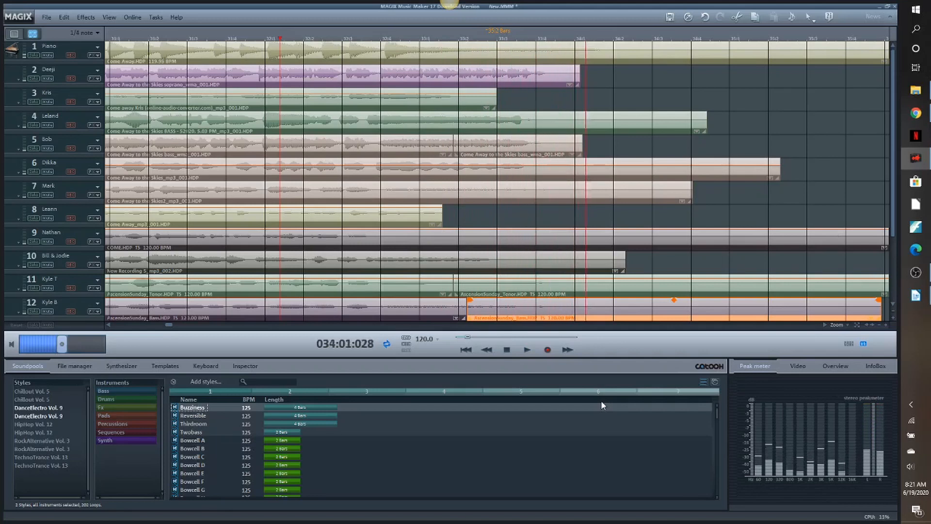
click(507, 350)
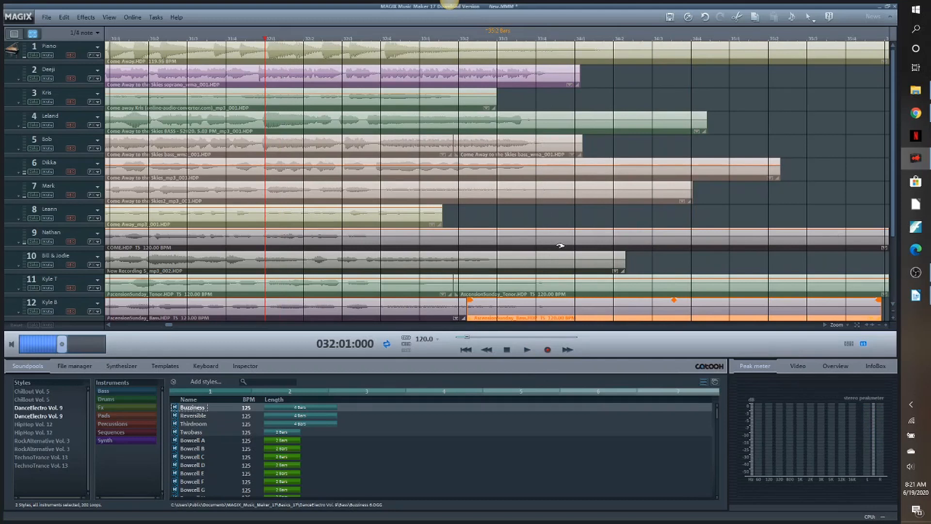
- Split the clip on track 7 at 033:03:044 and slide its end piece slightly earlier, to 033:03:000
click(550, 193)
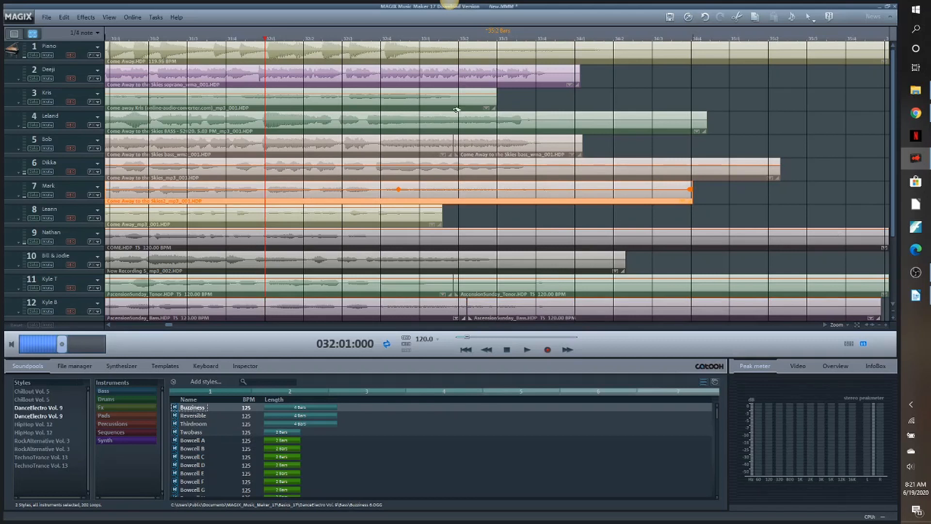
click(453, 39)
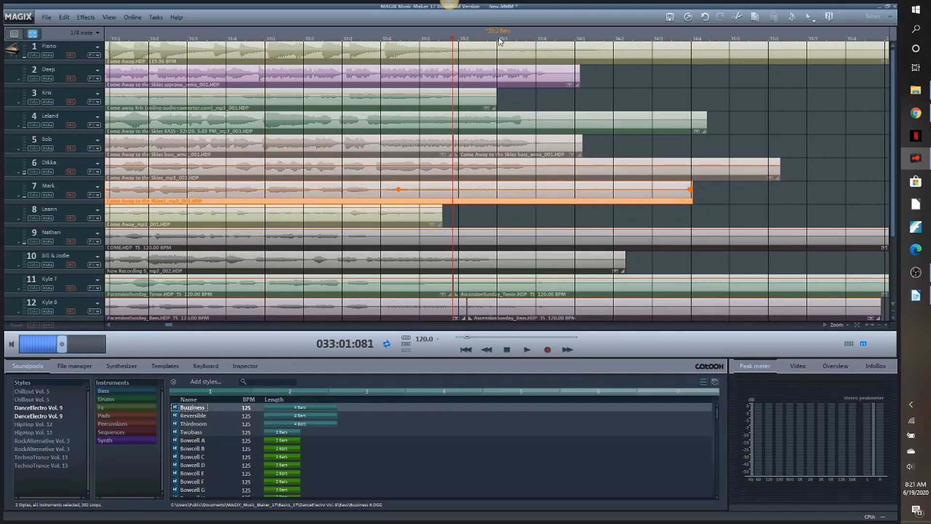
drag(454, 39, 516, 42)
key(t)
drag(563, 186, 542, 186)
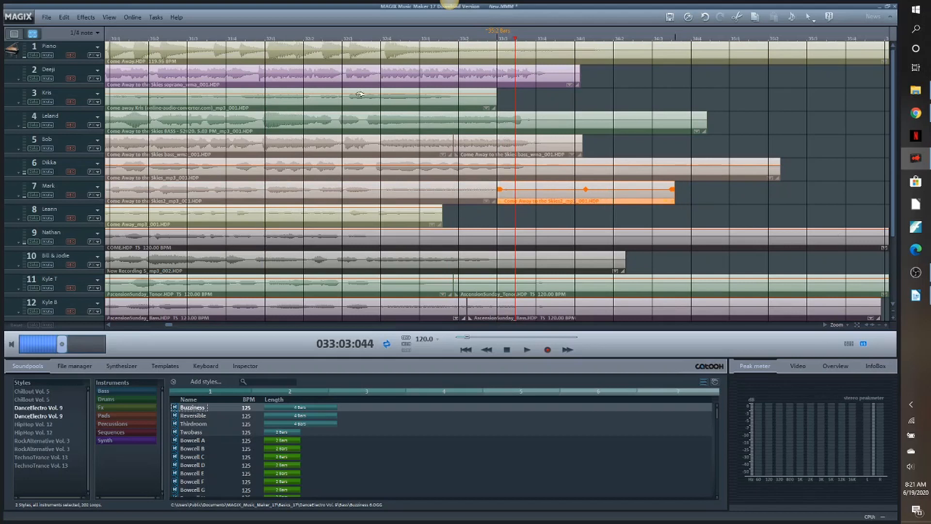
- Play the ending twice from 032:01:000 to listen for voices that still hold past the cutoff
click(313, 38)
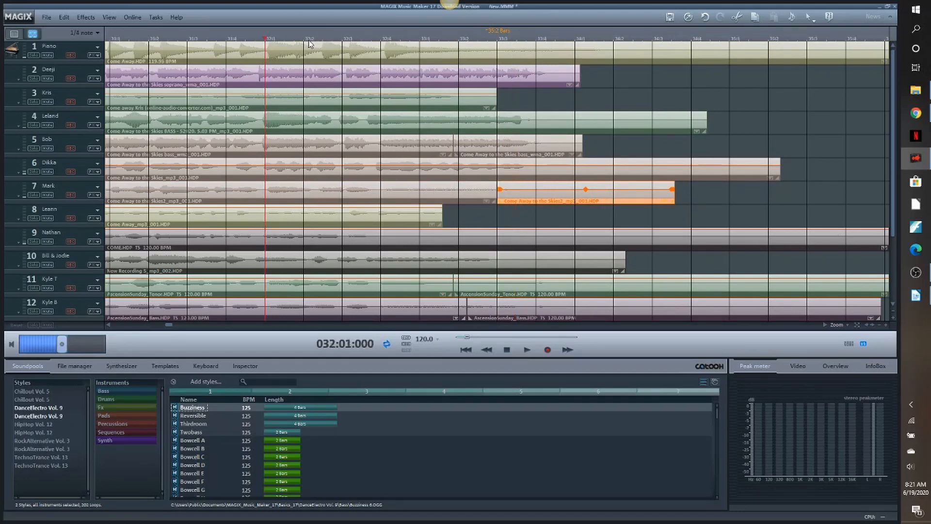
click(527, 347)
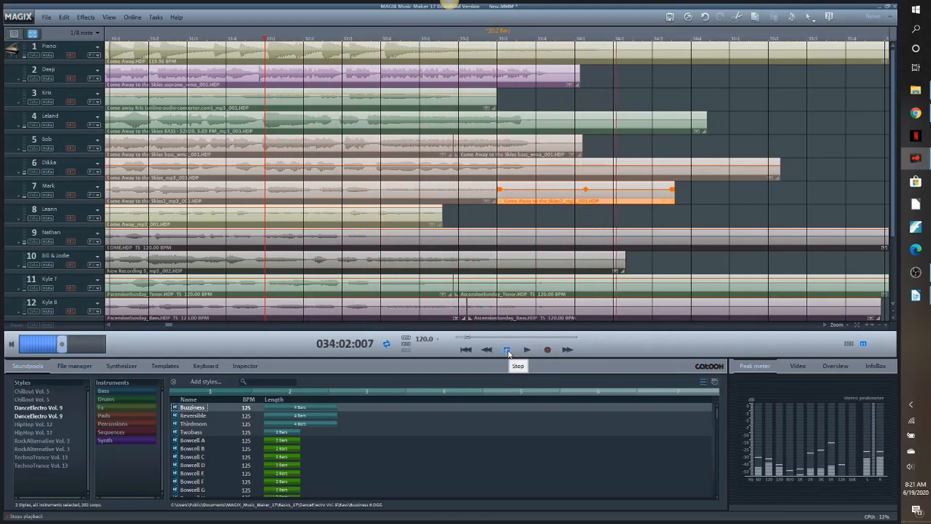
click(507, 349)
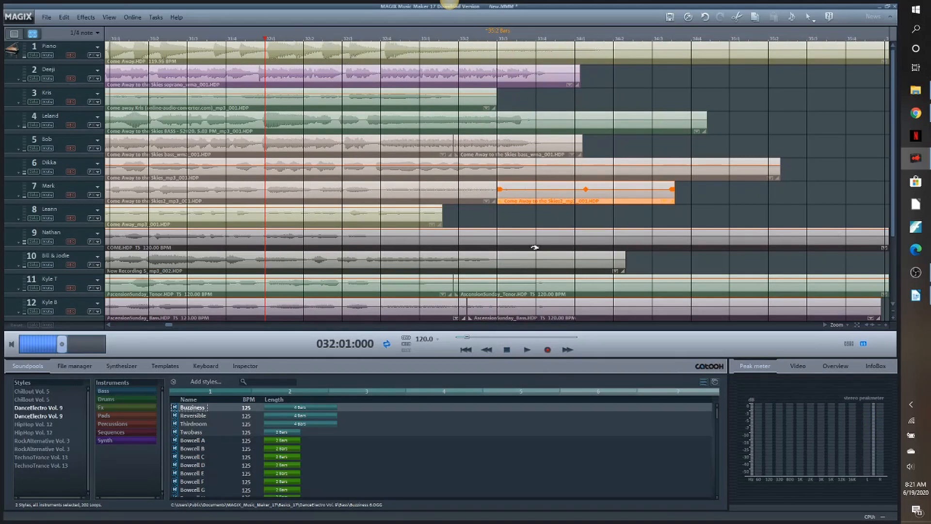
click(527, 352)
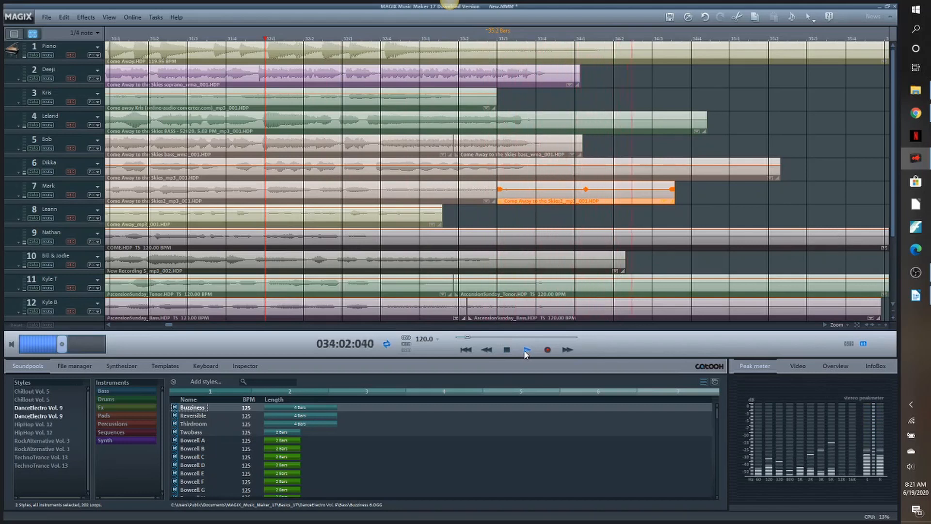
click(507, 350)
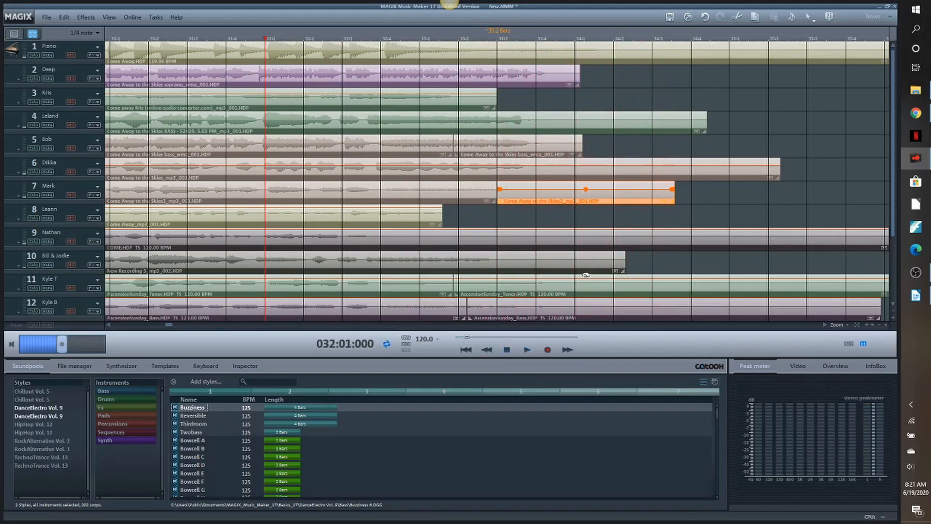
- Replay the ending from 032:01:000 and nudge the end pieces on tracks 12 and 11 slightly earlier
click(552, 239)
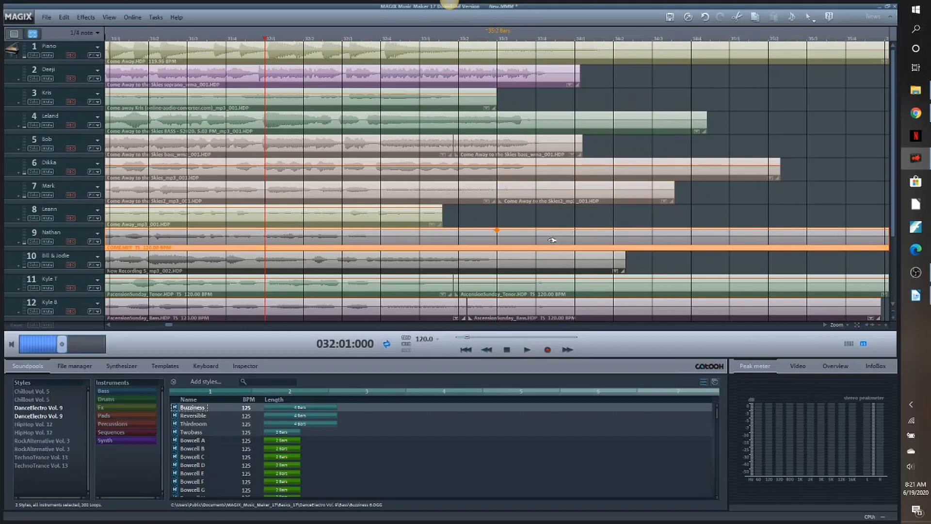
click(554, 166)
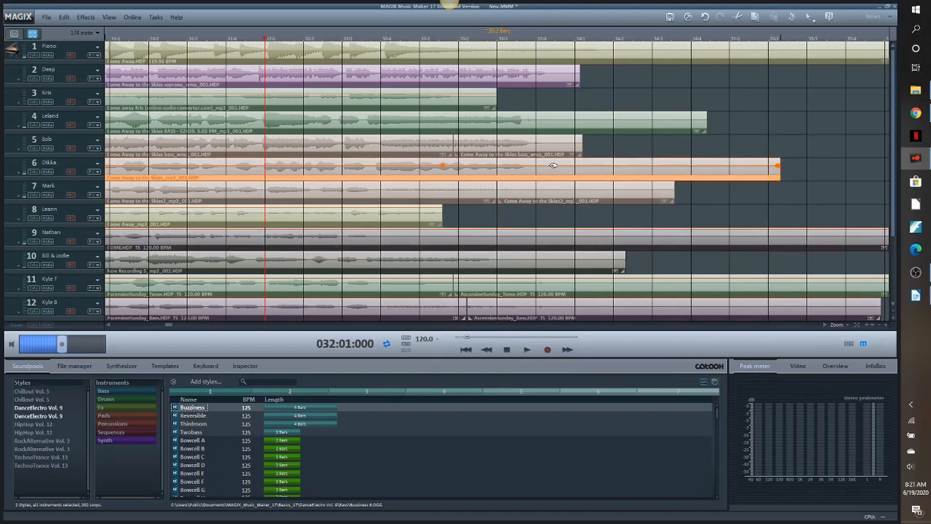
click(527, 350)
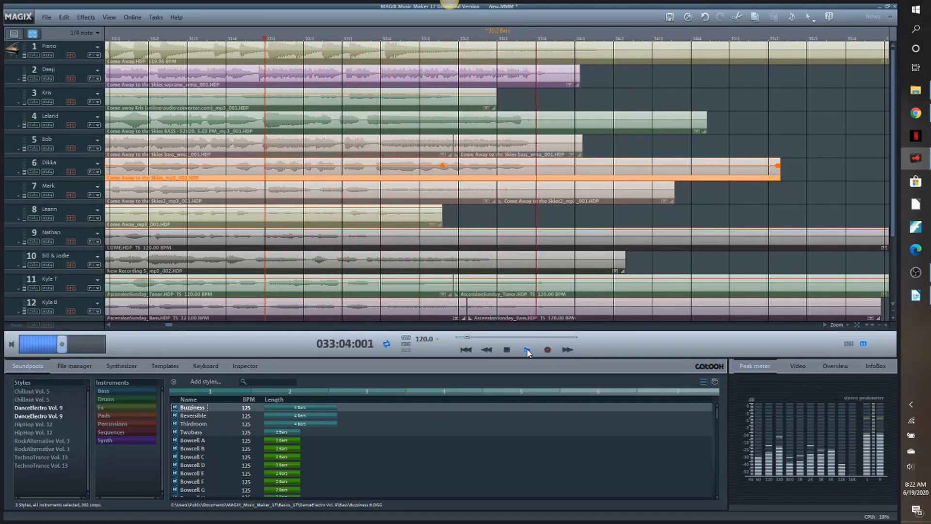
click(507, 350)
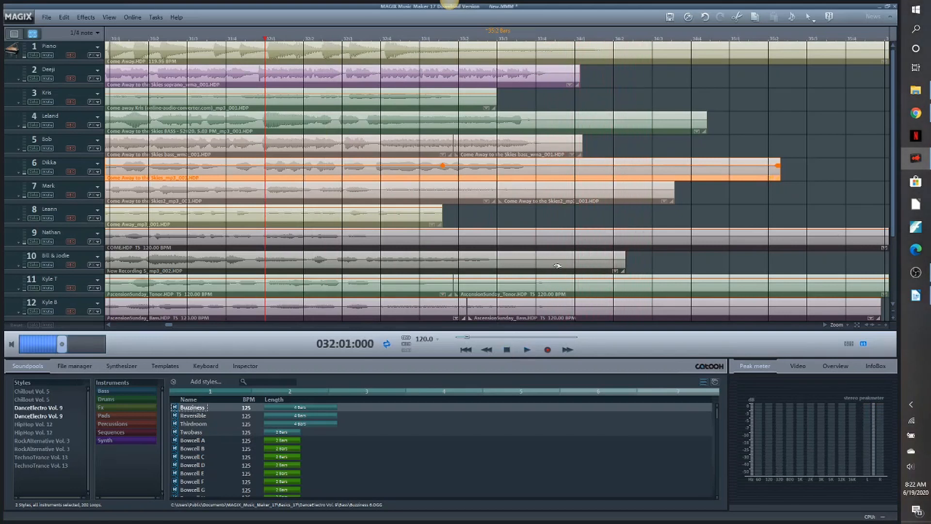
drag(565, 307, 558, 287)
click(568, 287)
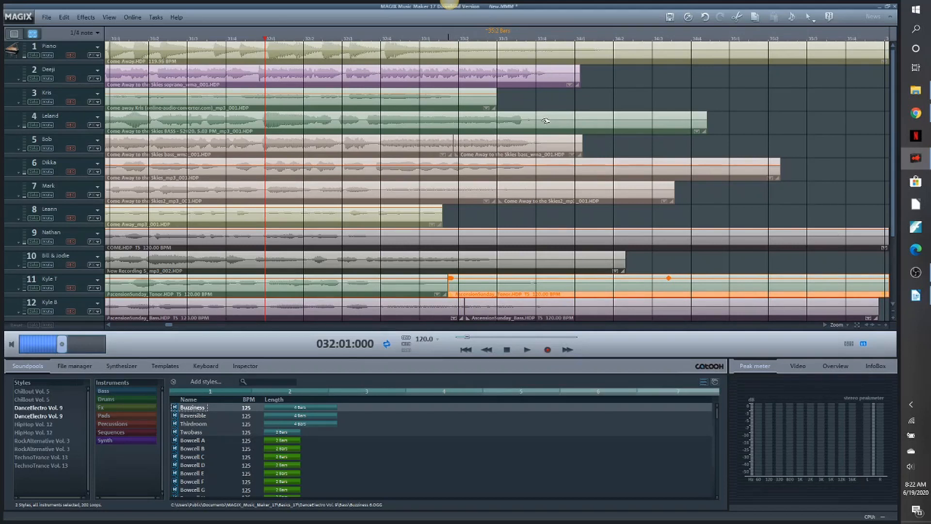
- Split the bass clip on track 4 at 032:03:056 and slide its final-note piece slightly later
click(466, 123)
click(325, 39)
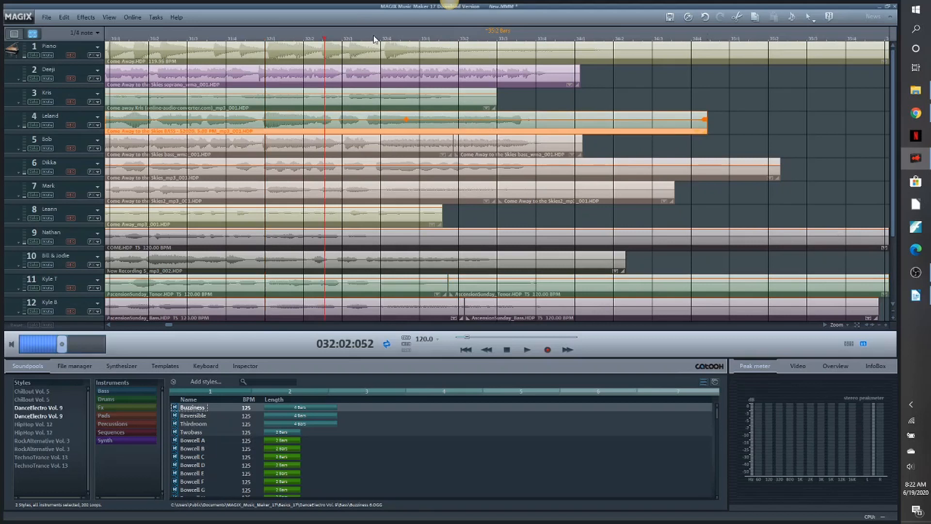
click(365, 39)
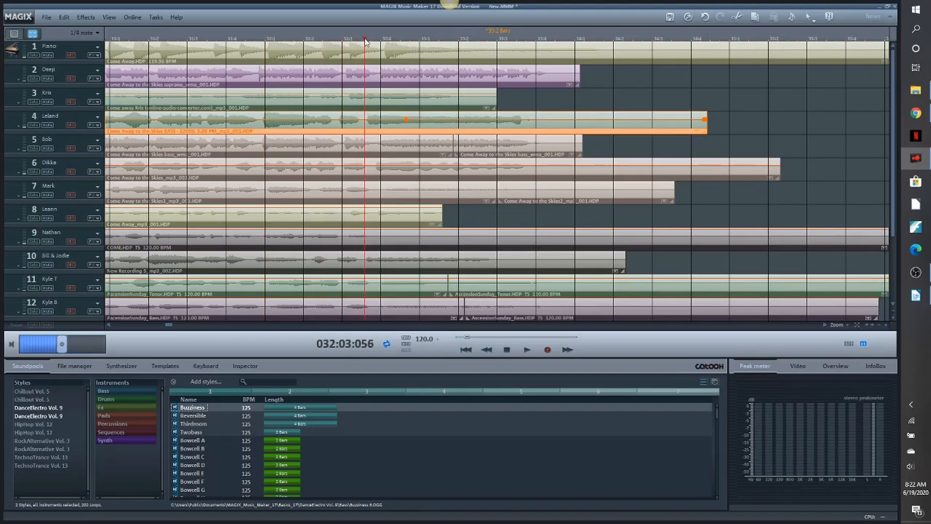
key(t)
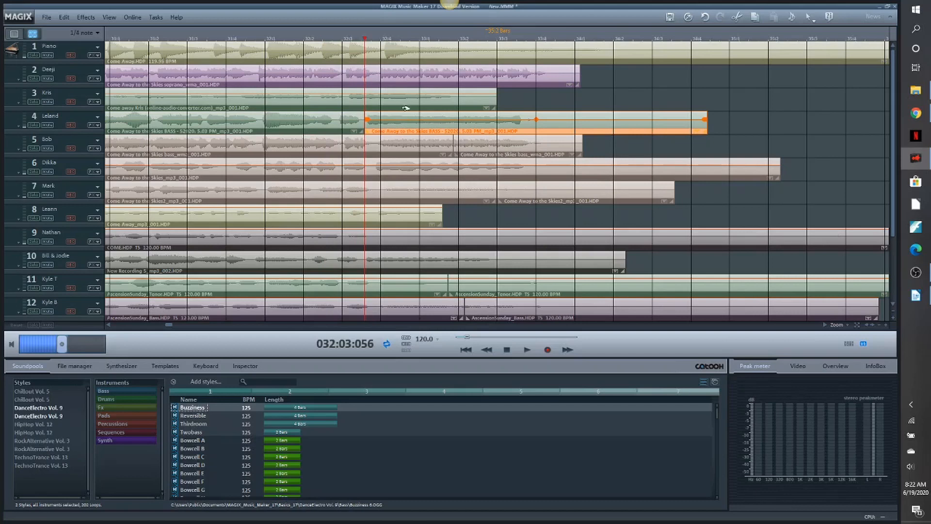
drag(410, 119, 419, 120)
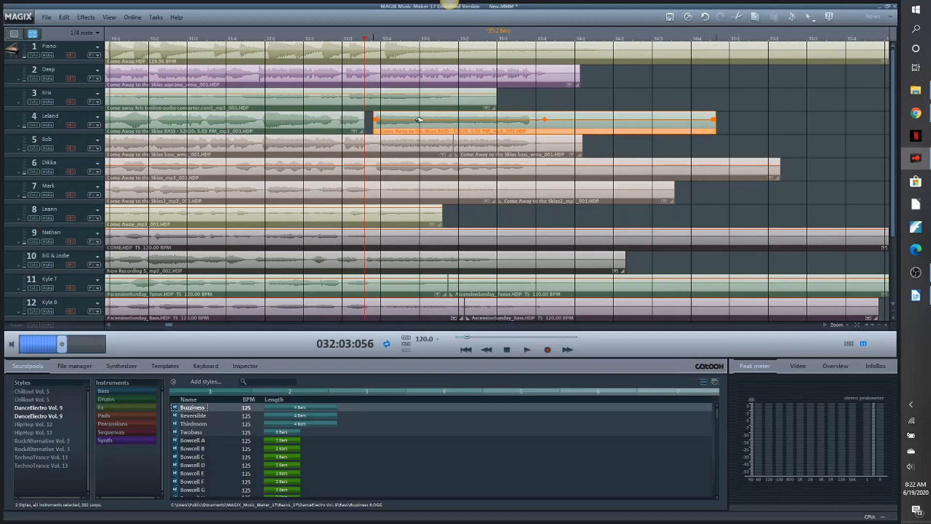
- Play the ending from 031:01:000 through the final cutoff to listen for voices that hold too long
click(124, 36)
click(119, 39)
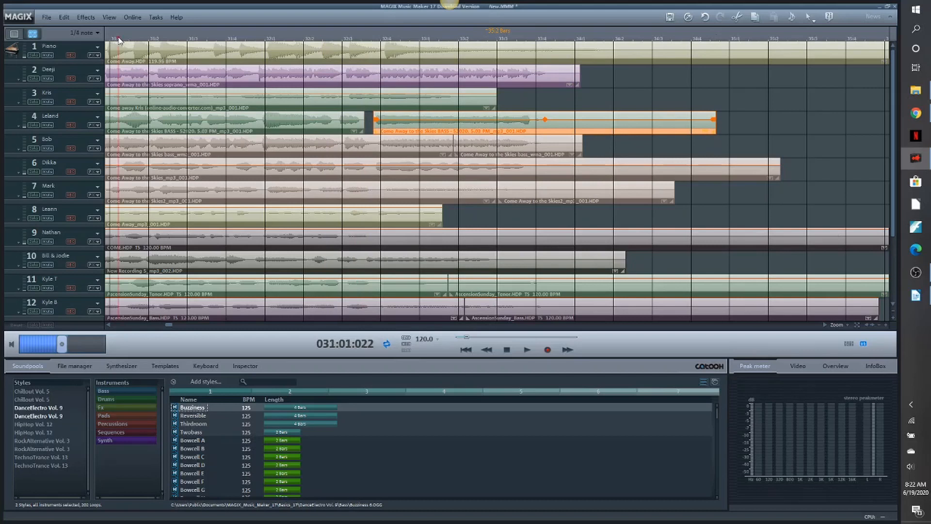
click(528, 350)
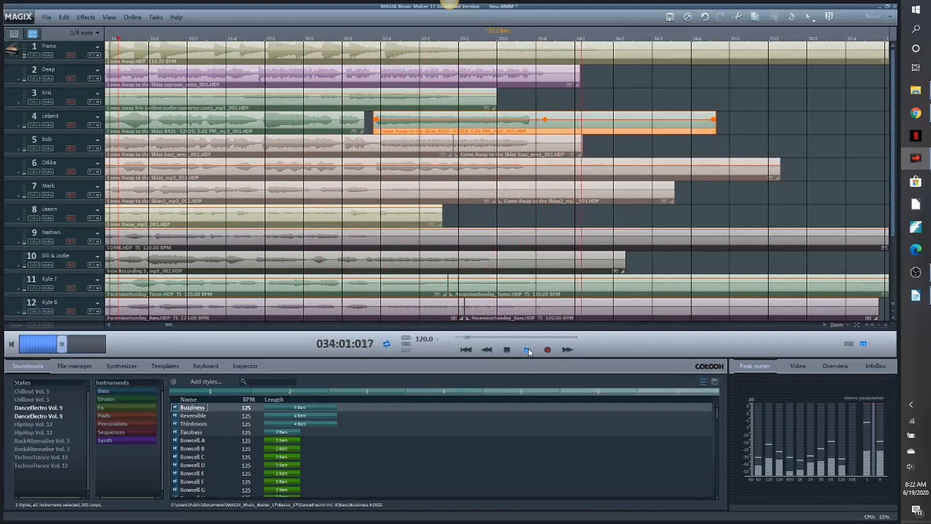
click(507, 349)
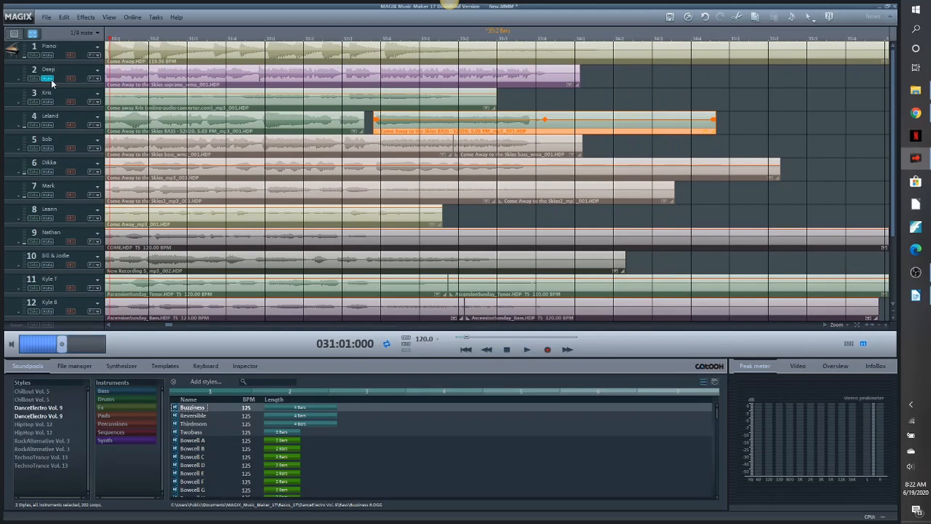
- Mute tracks 2, 3 and 4 and play the ending from 031:01:000, briefly muting track 8 as well
click(47, 102)
click(527, 348)
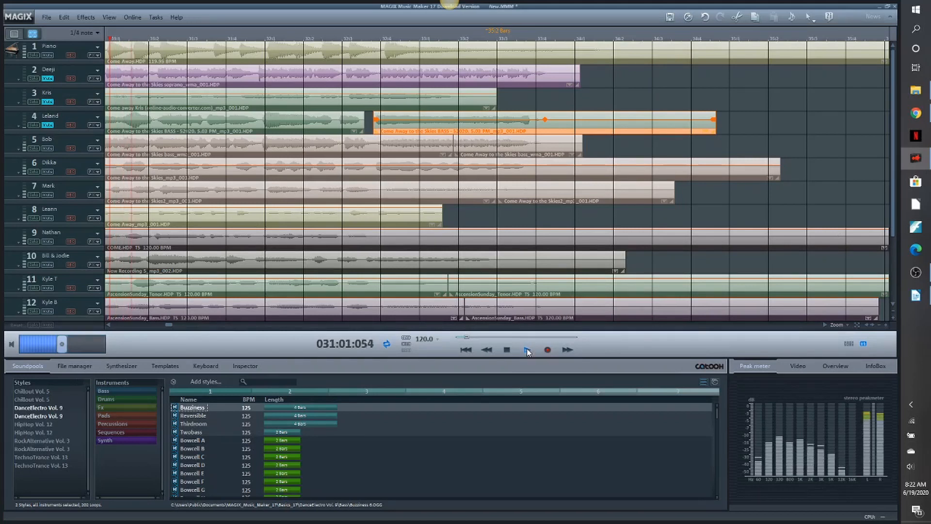
click(47, 219)
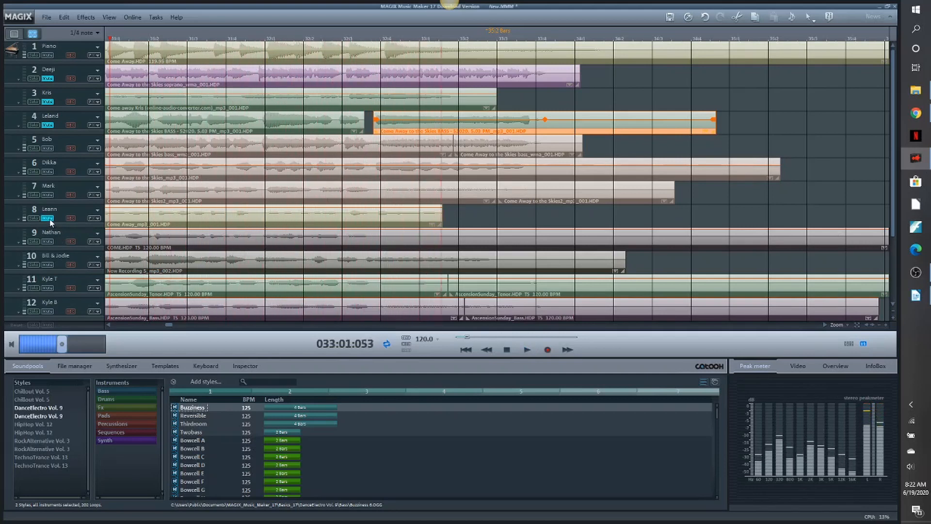
click(49, 218)
click(507, 350)
- Replay the ending from 031:01:000 with track 2 unmuted and track 5 muted
click(528, 350)
click(47, 78)
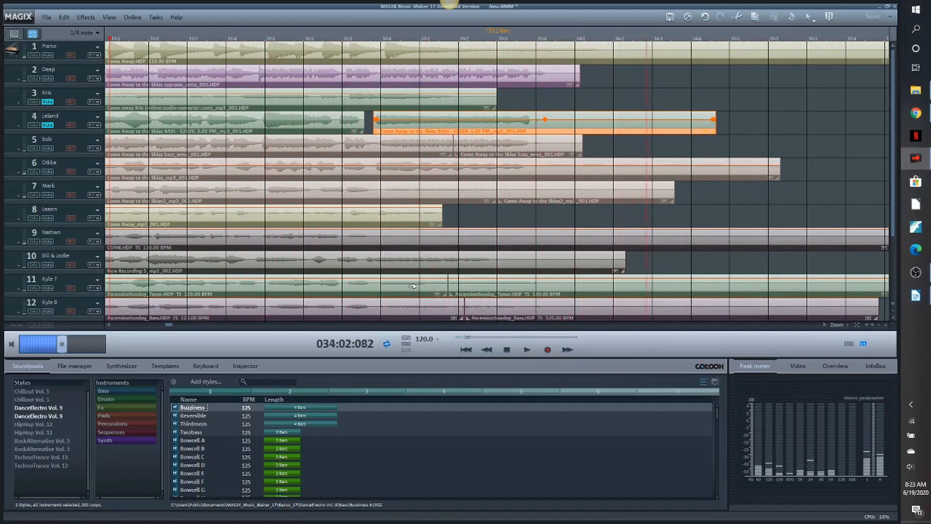
click(507, 349)
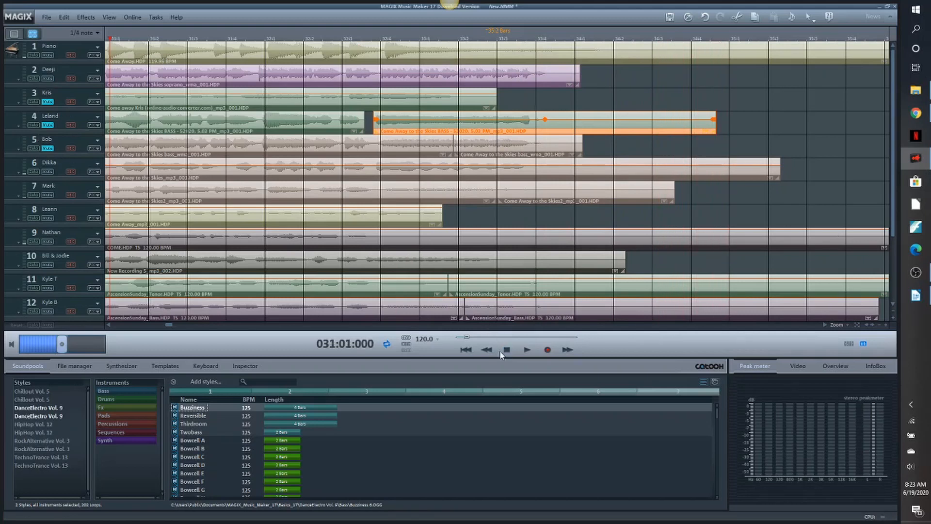
- Play the ending twice from 031:01:000, muting track 6 in addition to tracks 3, 4 and 5 before the second pass
click(527, 349)
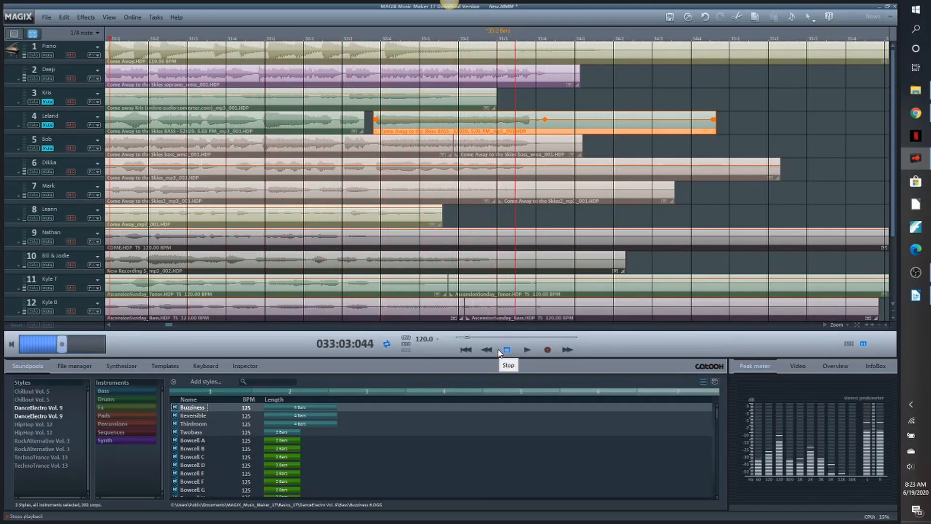
click(507, 349)
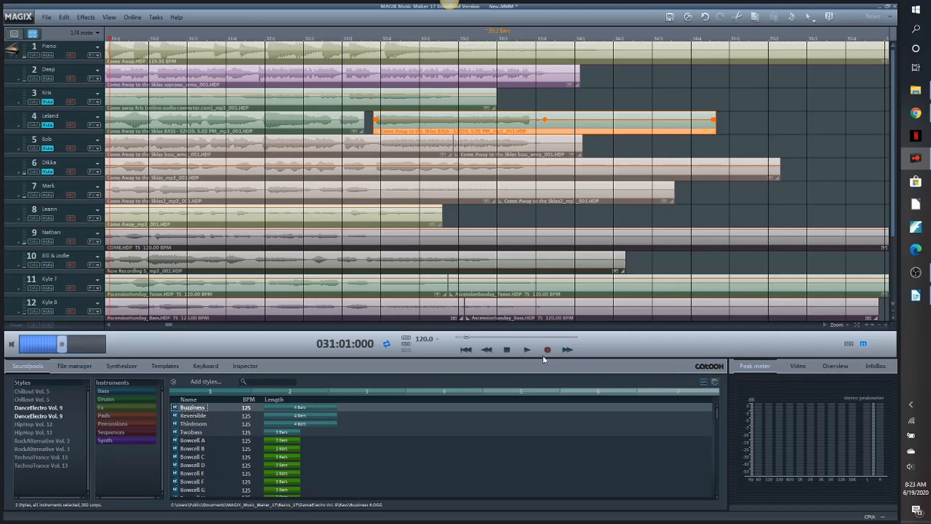
click(526, 350)
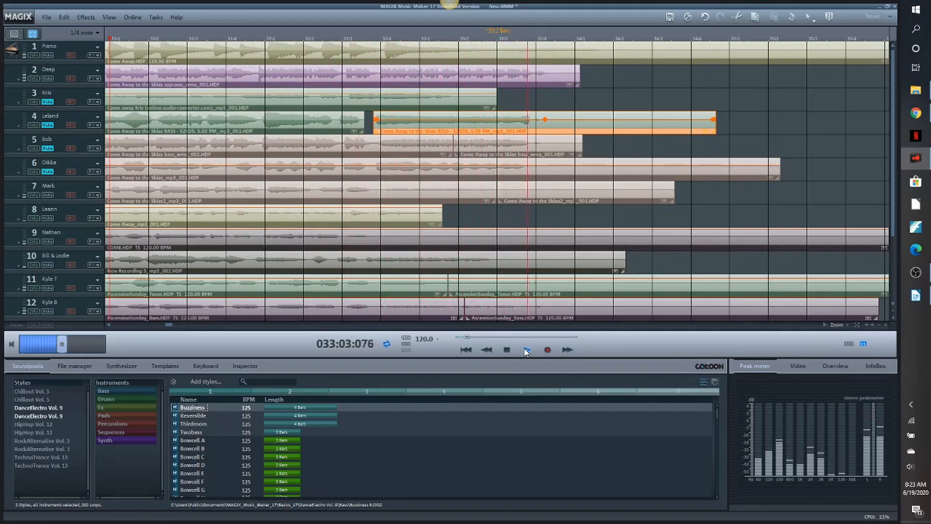
click(507, 349)
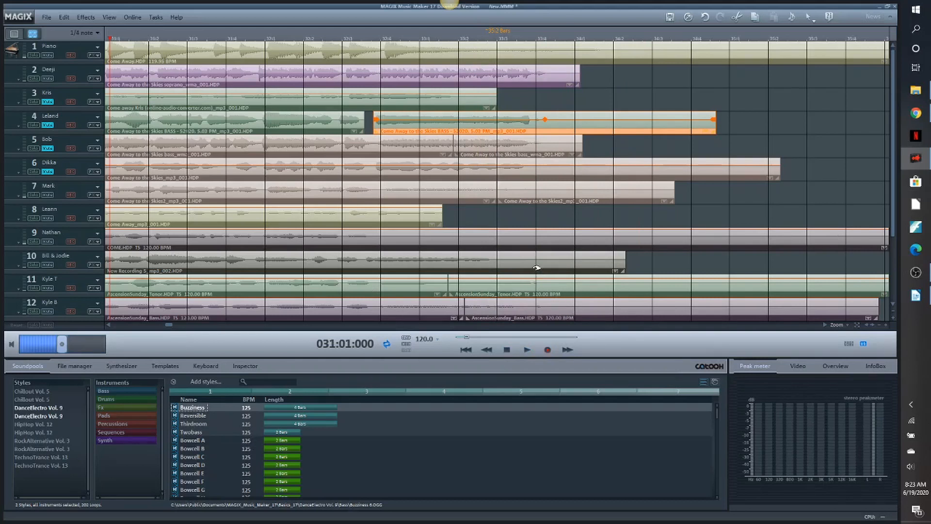
- Nudge the end piece on track 7 slightly earlier and replay the ending from 031:01:000
click(492, 239)
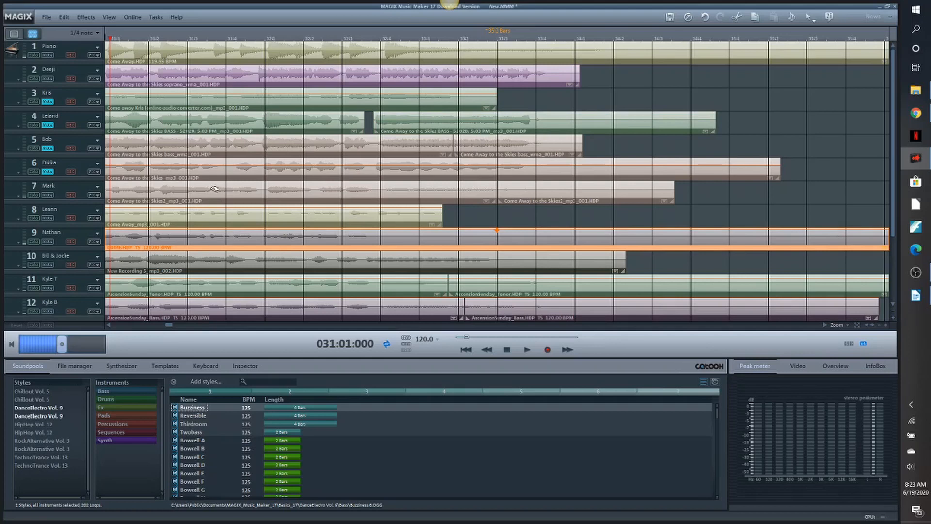
click(238, 184)
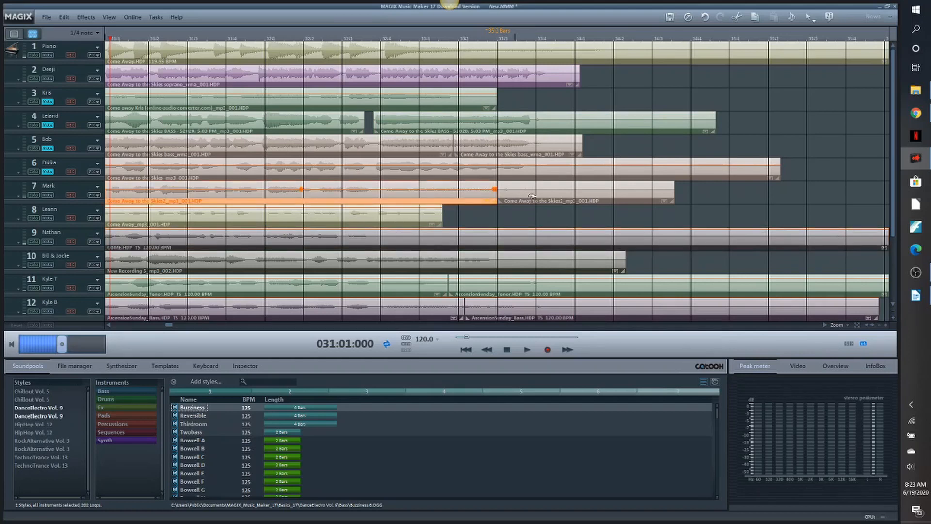
click(893, 318)
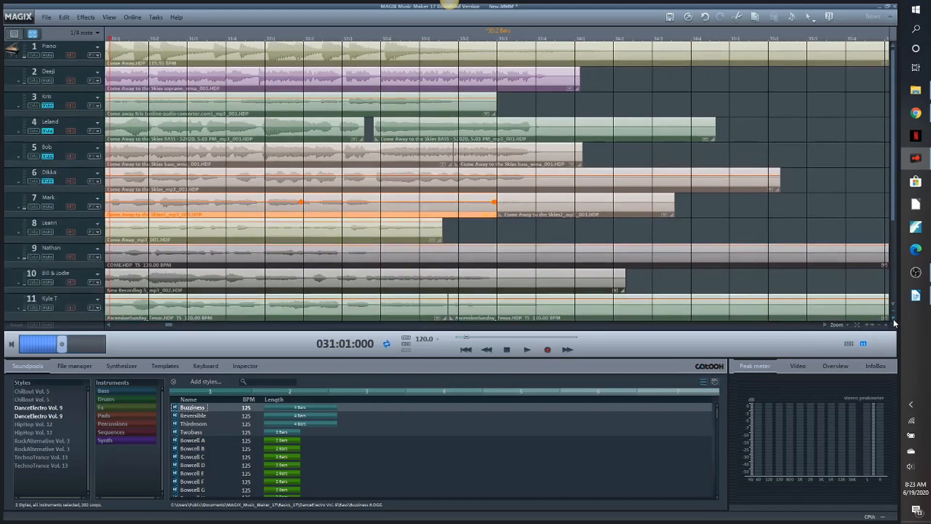
click(894, 319)
click(894, 319)
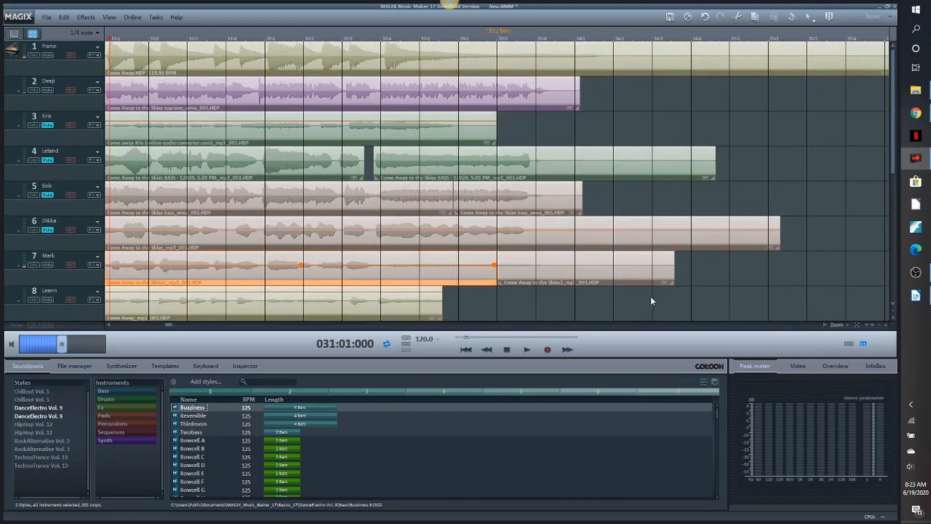
click(582, 265)
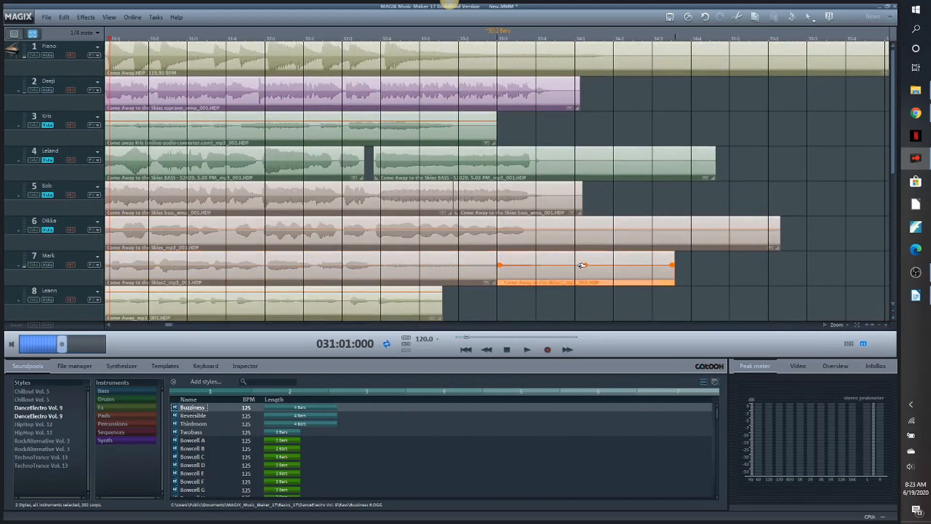
drag(580, 265, 574, 265)
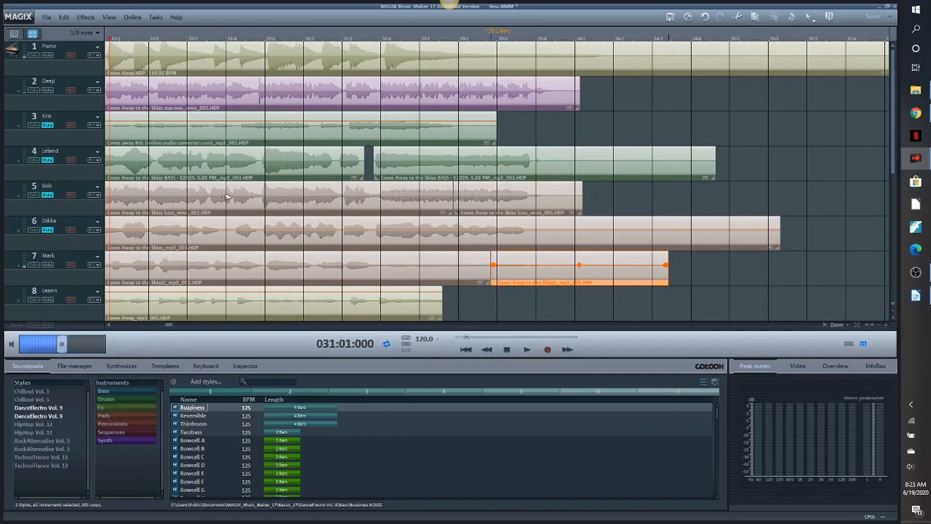
click(532, 351)
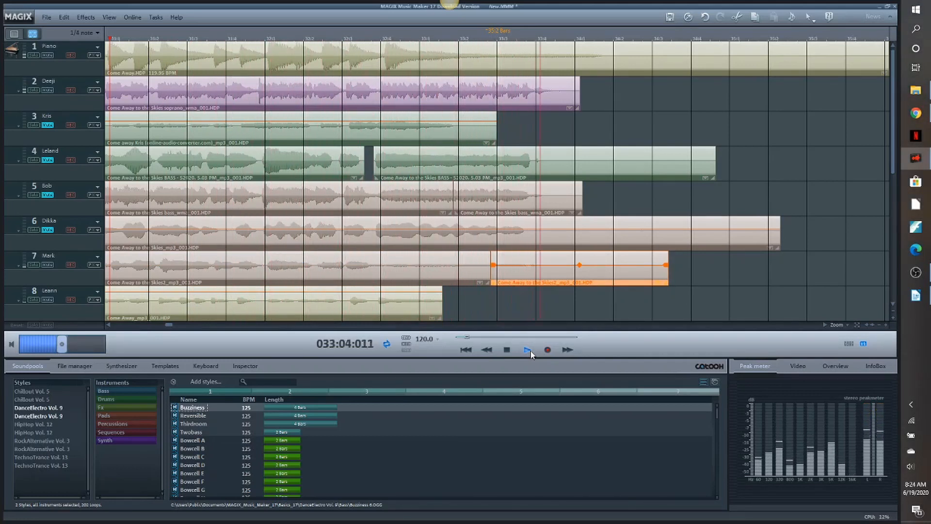
key(space)
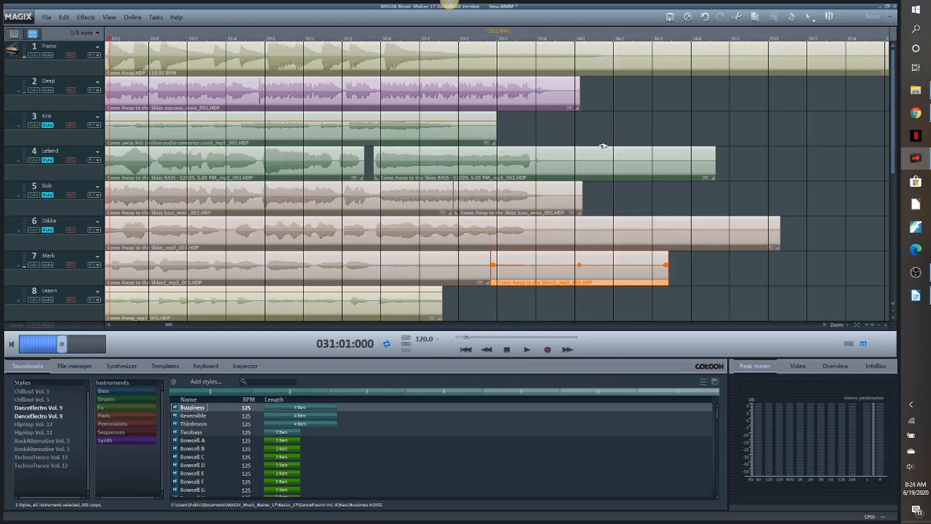
- Nudge the end pieces on tracks 12 and 11 slightly earlier and check the cutoff by replaying from 031:01:000
drag(893, 124, 894, 231)
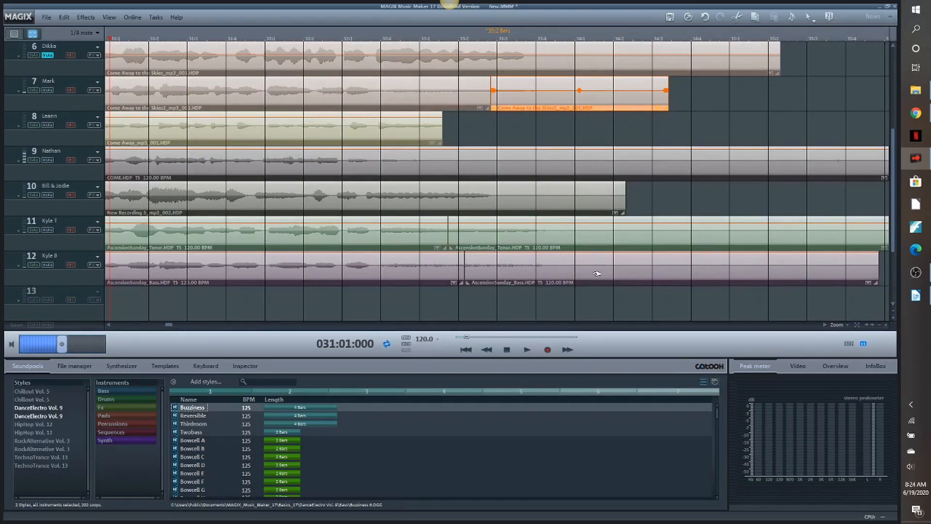
drag(597, 273, 595, 274)
drag(608, 232, 603, 234)
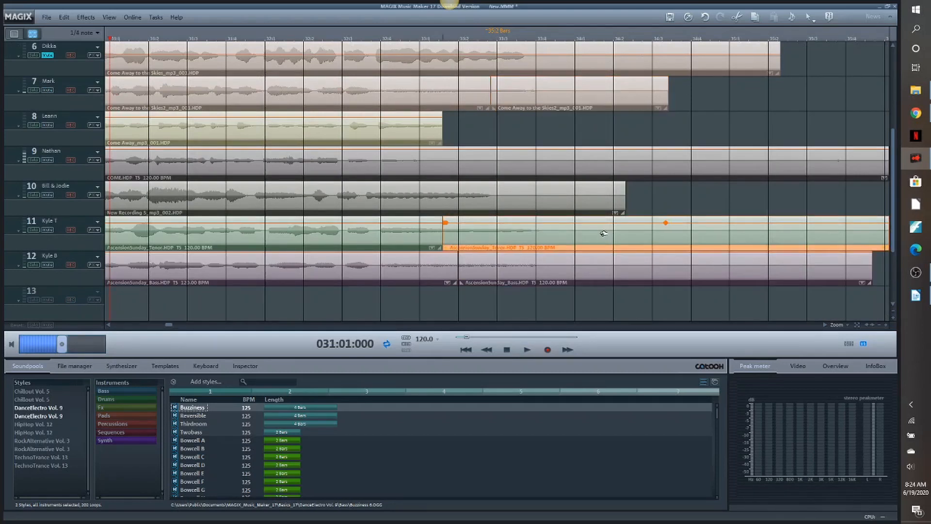
click(528, 350)
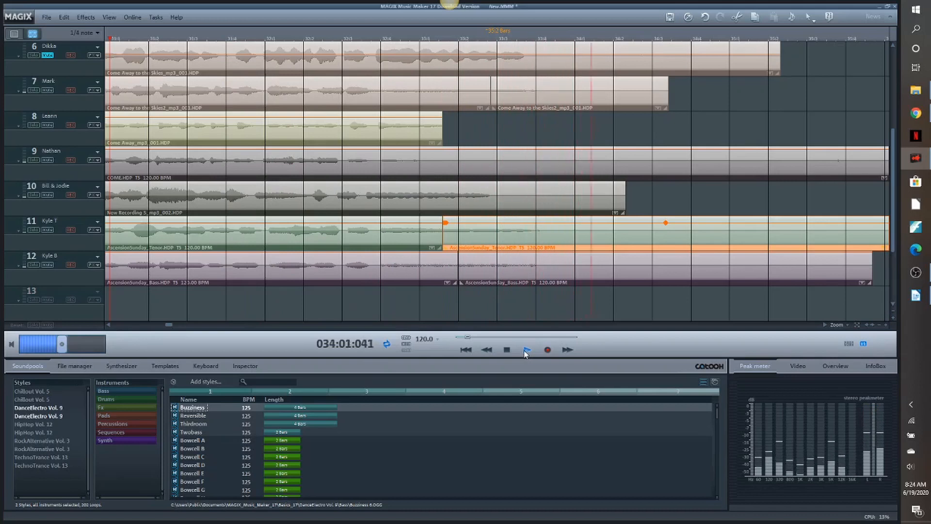
click(508, 350)
- Slide the end piece on track 11 a little further earlier and replay the ending from 031:01:000
drag(892, 196, 892, 134)
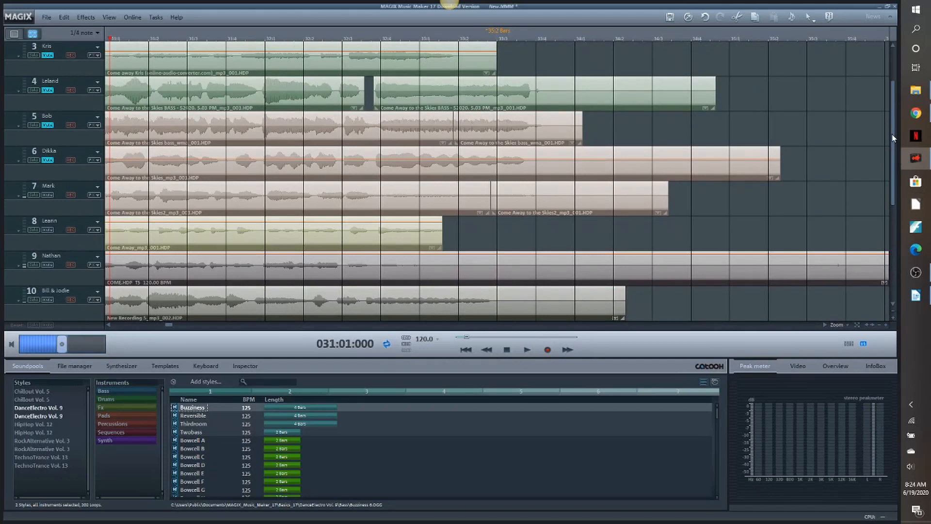
drag(892, 140, 894, 179)
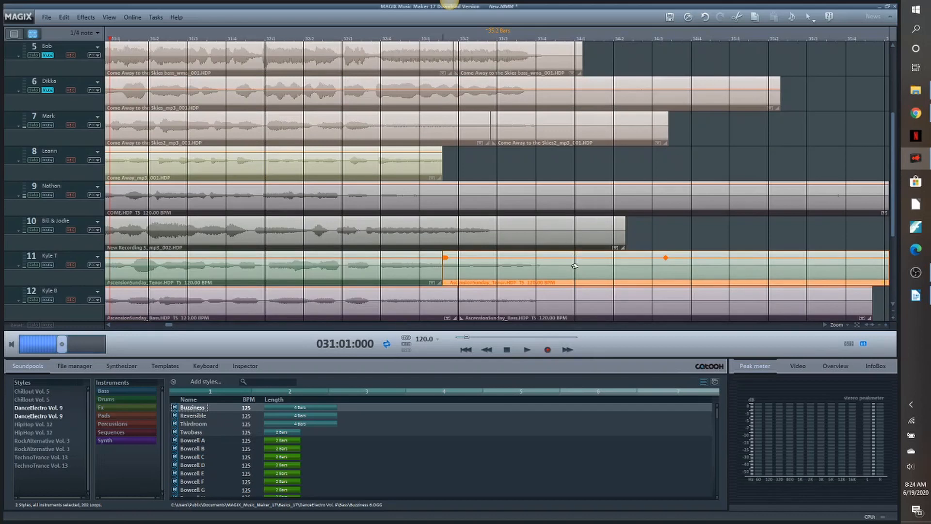
drag(573, 266, 572, 266)
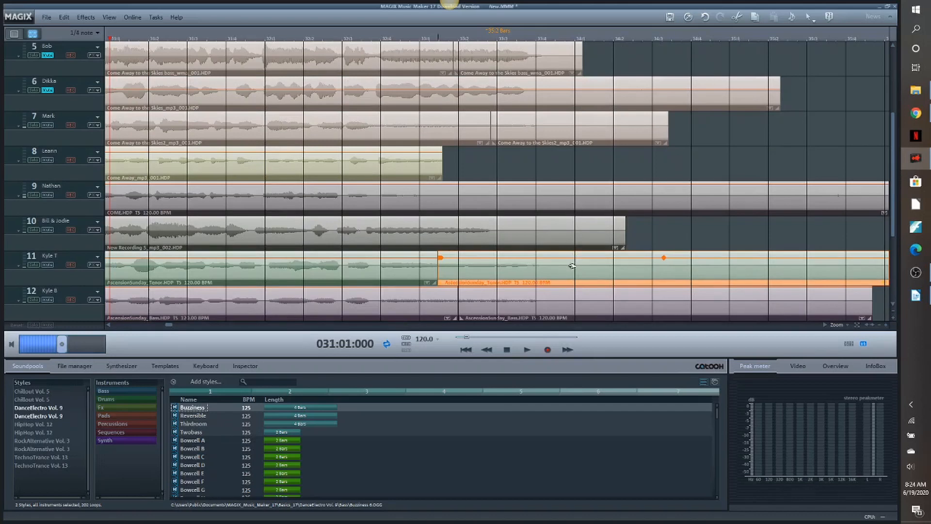
click(523, 350)
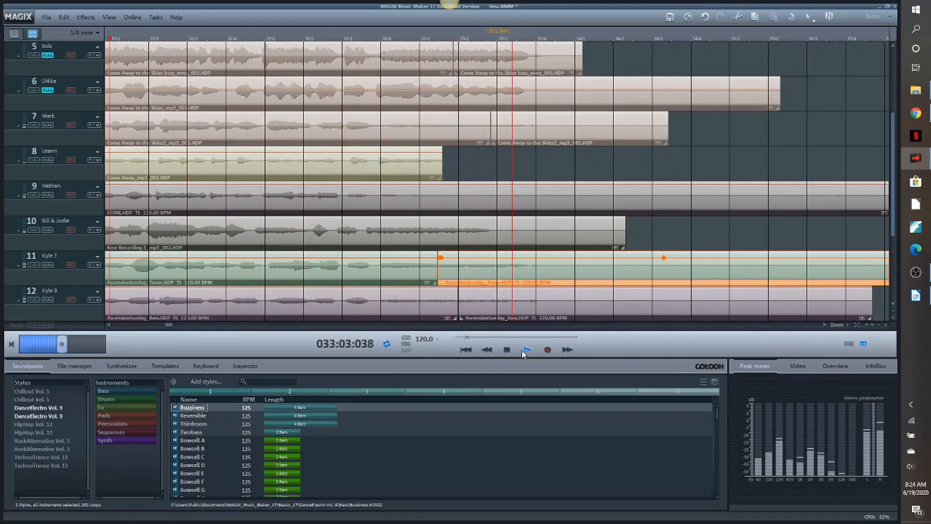
click(522, 351)
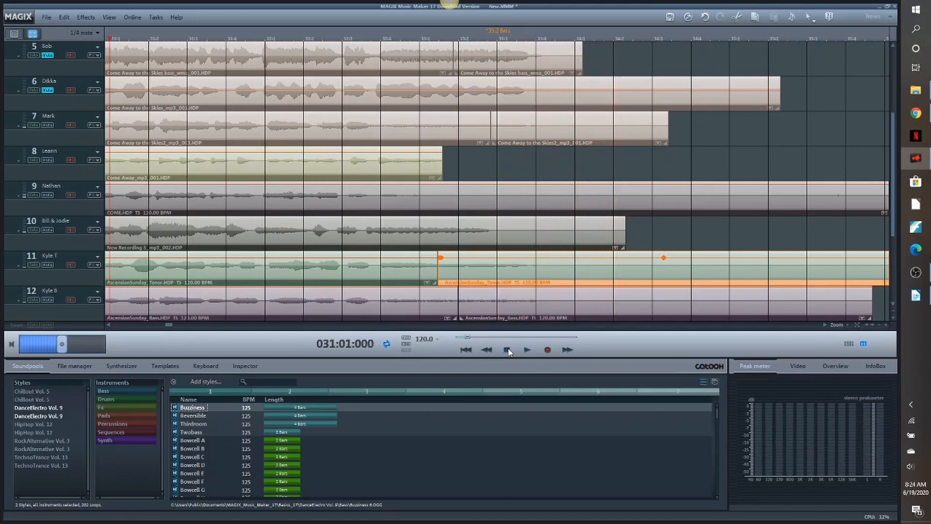
- Split the clip on track 9 at 033:01:081, slide its end piece earlier, and play the cutoff
click(580, 188)
click(454, 38)
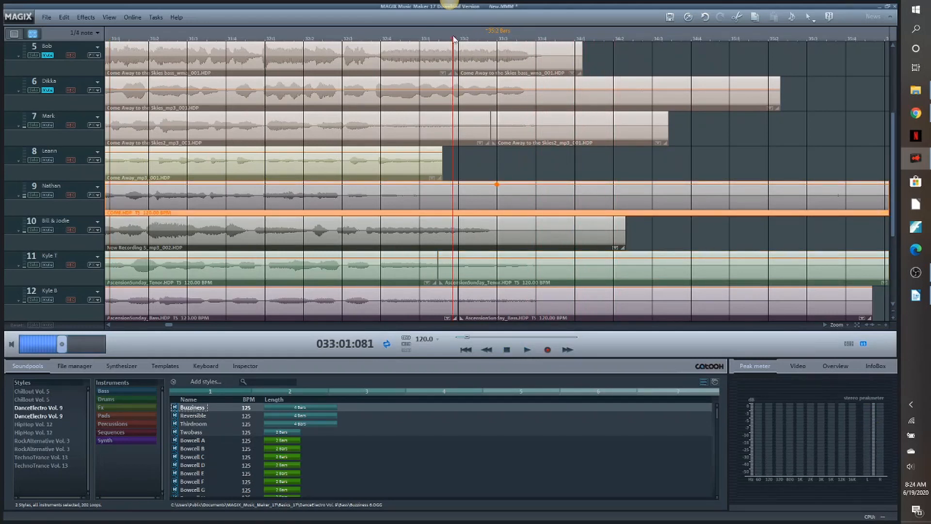
key(t)
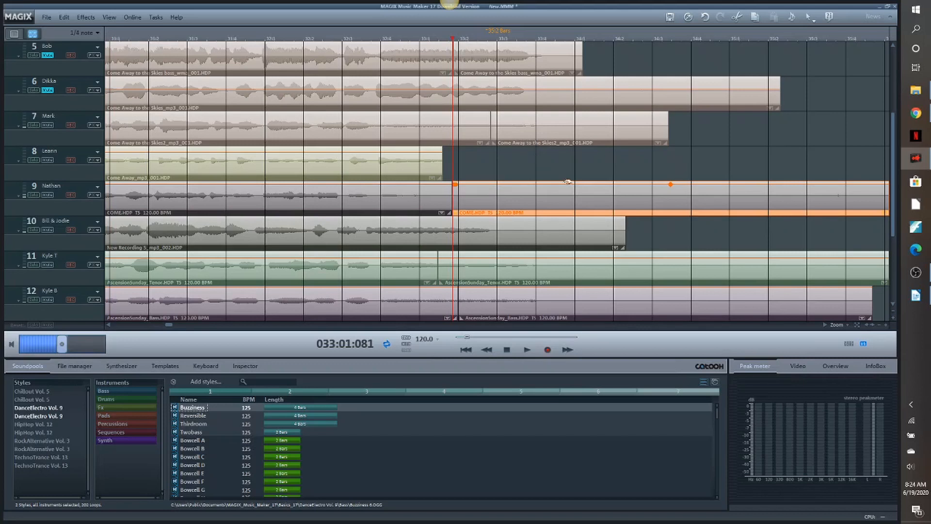
drag(571, 189, 549, 190)
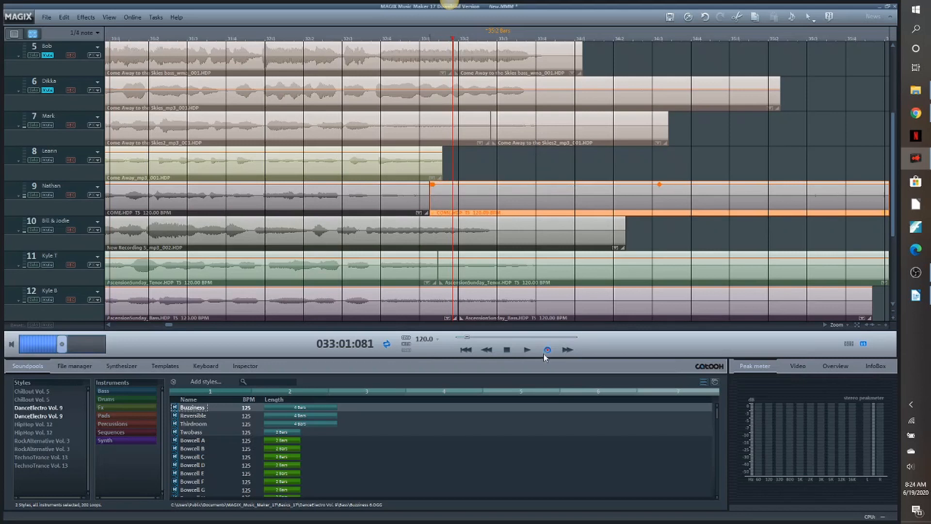
click(528, 350)
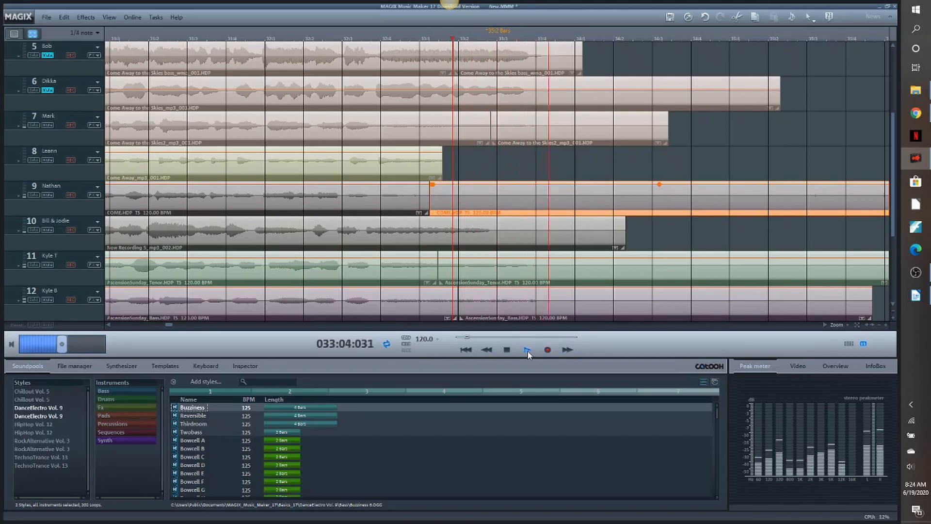
click(508, 350)
- Nudge the end pieces on tracks 7 and 5 slightly earlier, playing the cutoff from 033:02:000 between the two moves
click(530, 135)
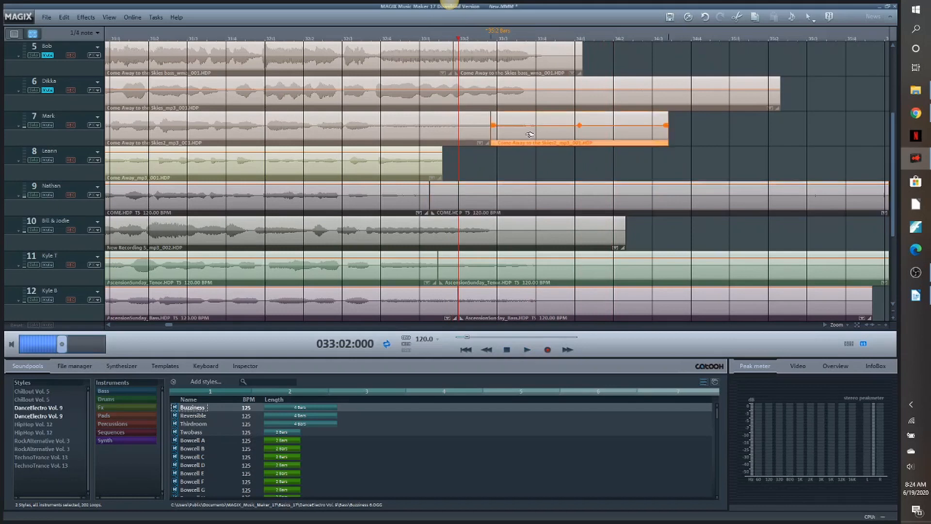
drag(555, 137, 546, 137)
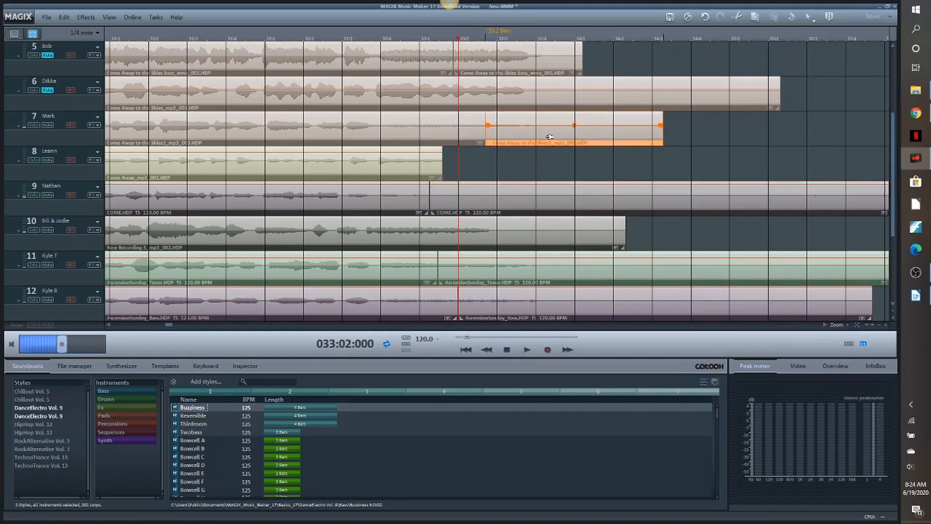
click(528, 349)
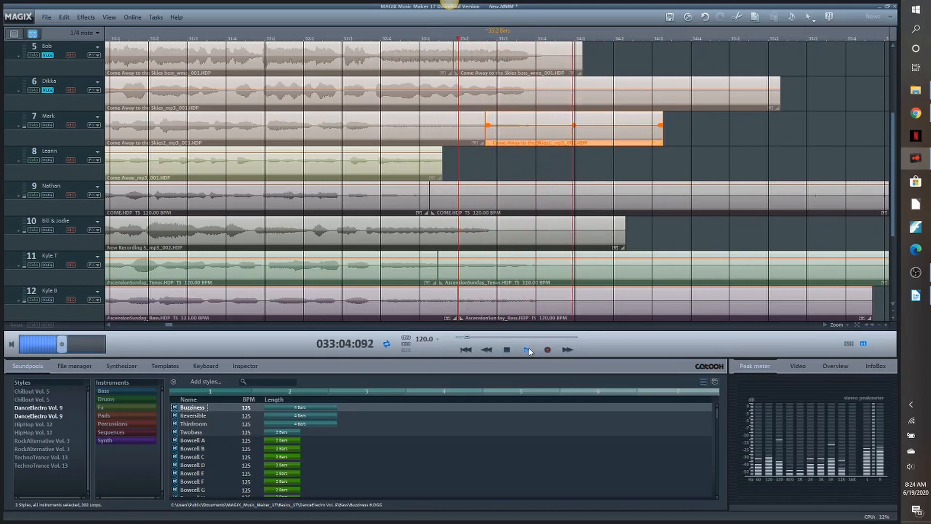
click(504, 350)
click(557, 58)
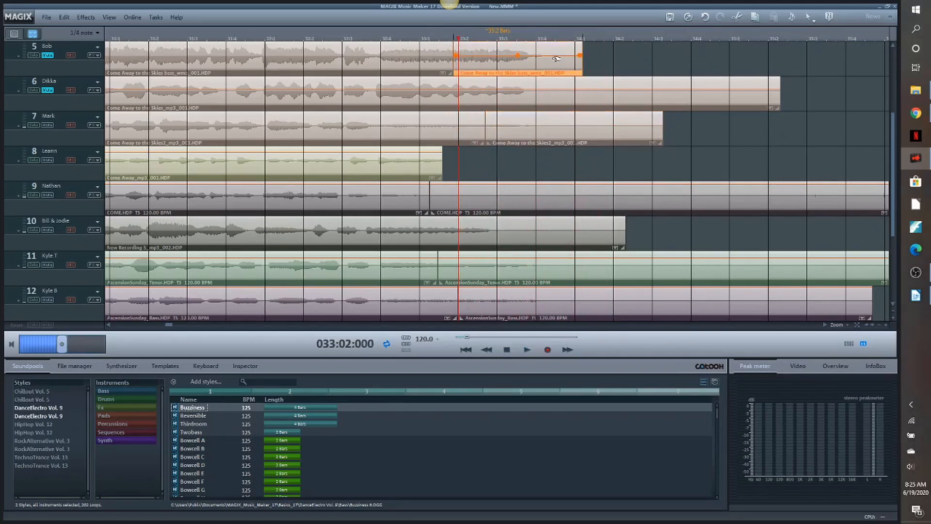
drag(557, 58, 551, 59)
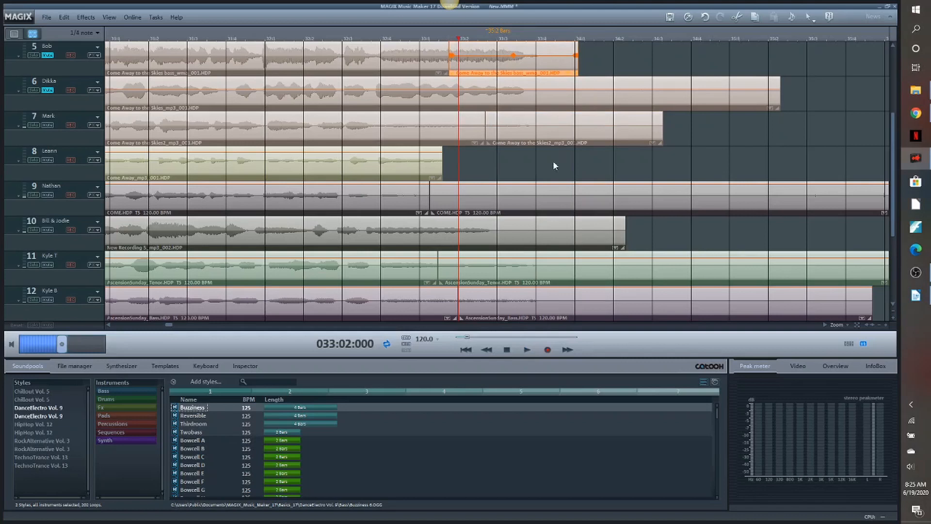
- Play the final cutoff, unmute tracks 5 and 6, and replay the ending with these voices included
click(528, 350)
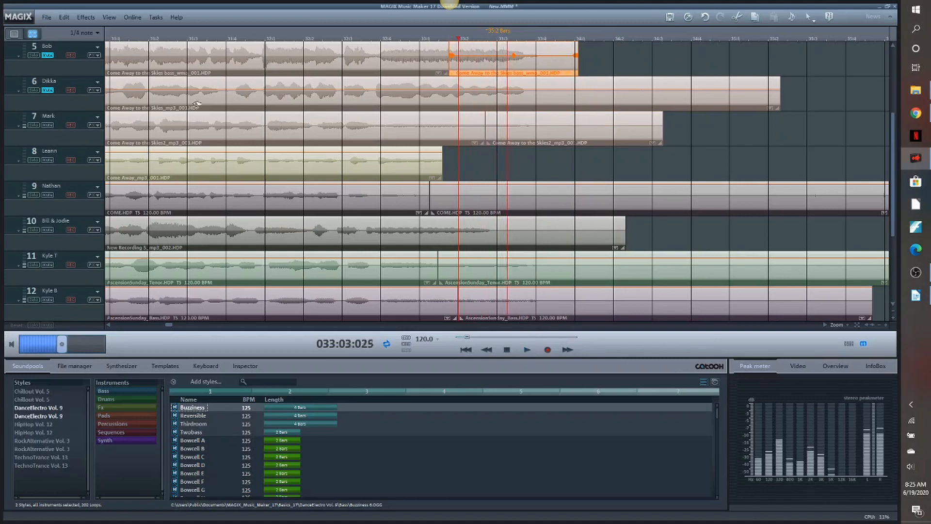
click(47, 55)
click(47, 91)
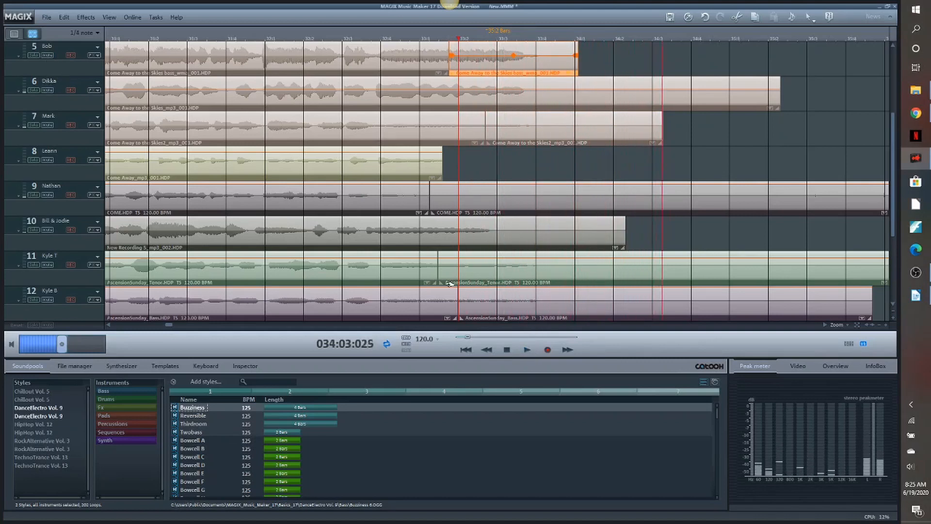
click(528, 351)
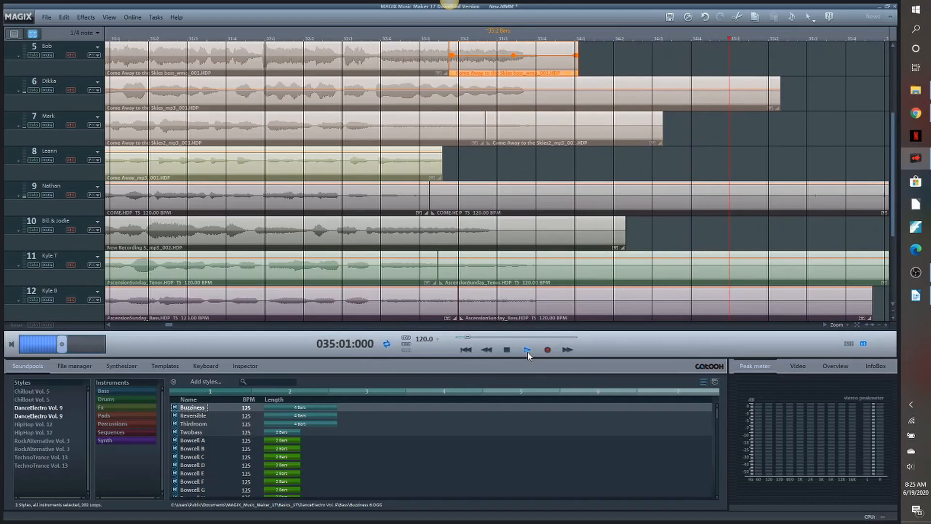
click(528, 351)
key(space)
click(389, 39)
click(528, 351)
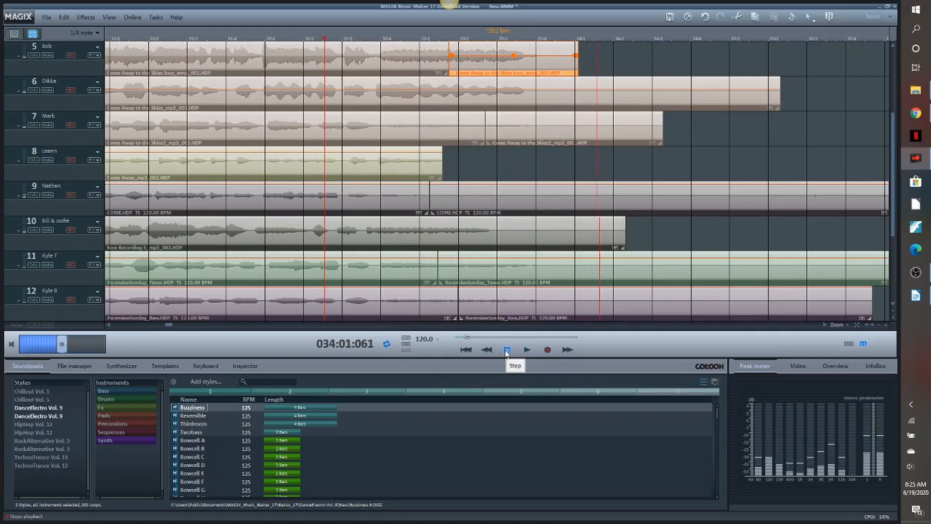
click(507, 349)
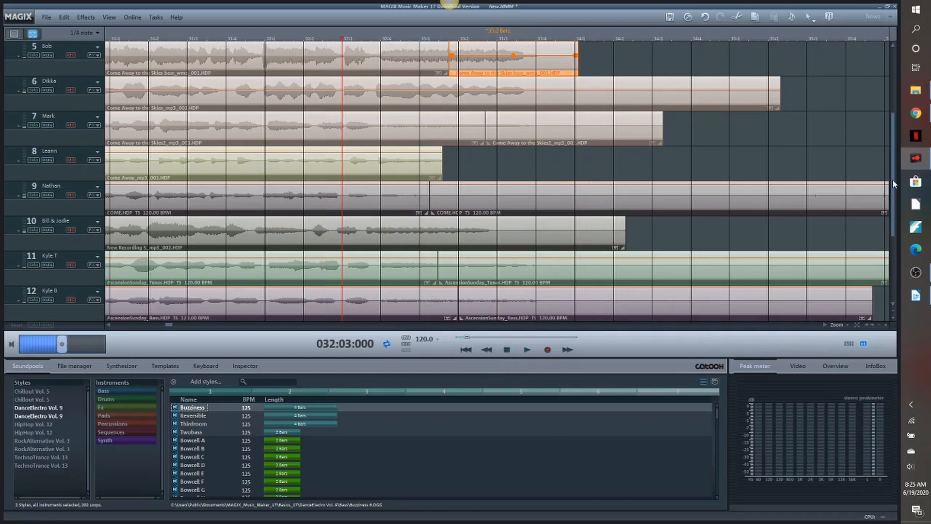
- Unmute tracks 3 and 4 and play the ending from 031:01:056
scroll(892, 179, up, 3)
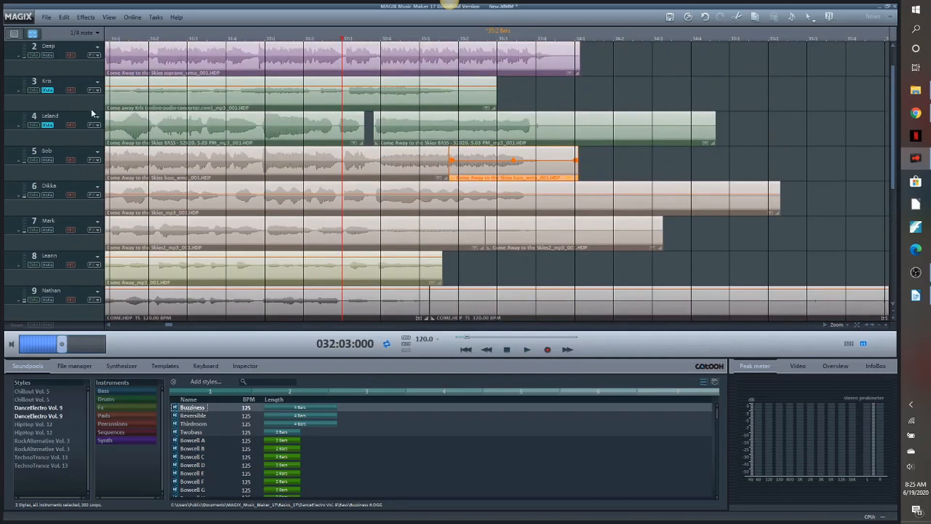
click(50, 92)
click(48, 126)
click(132, 38)
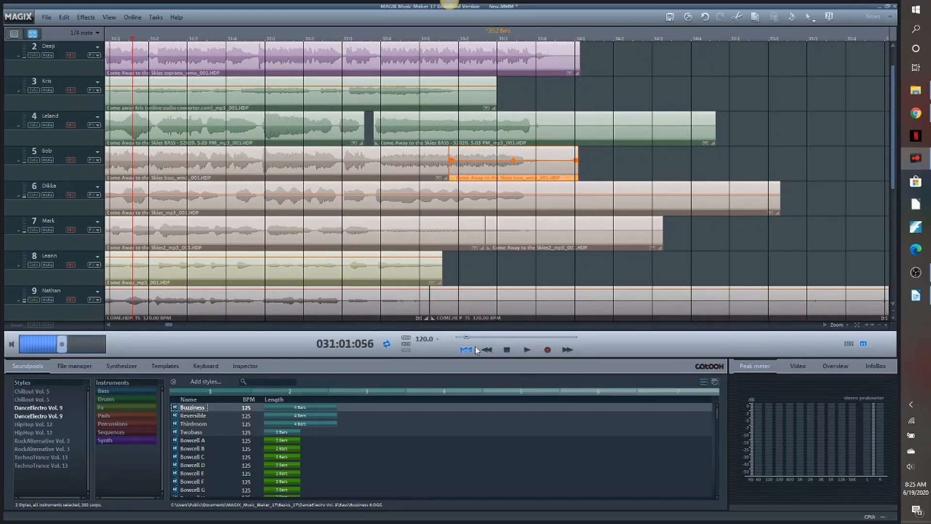
click(527, 350)
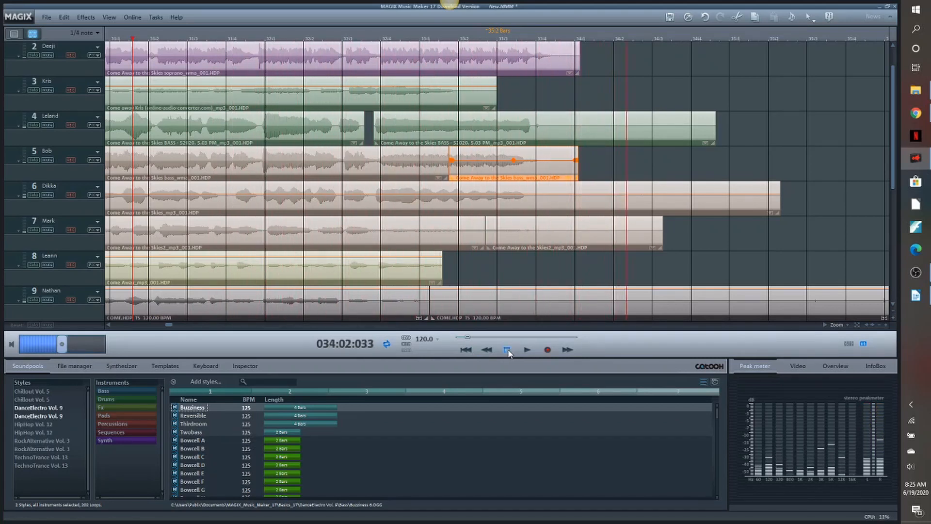
click(507, 350)
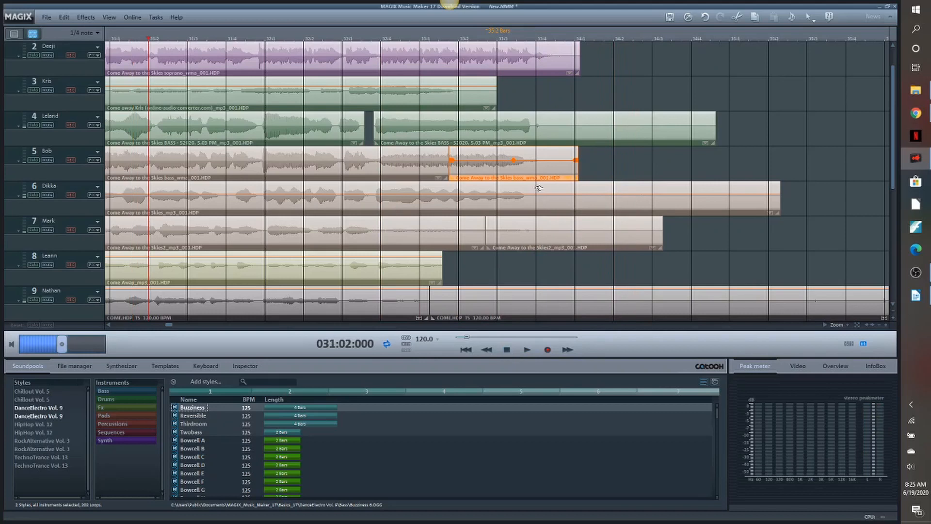
- Nudge the end piece on track 5 slightly earlier and replay the ending from 031:02:000
drag(542, 176, 535, 176)
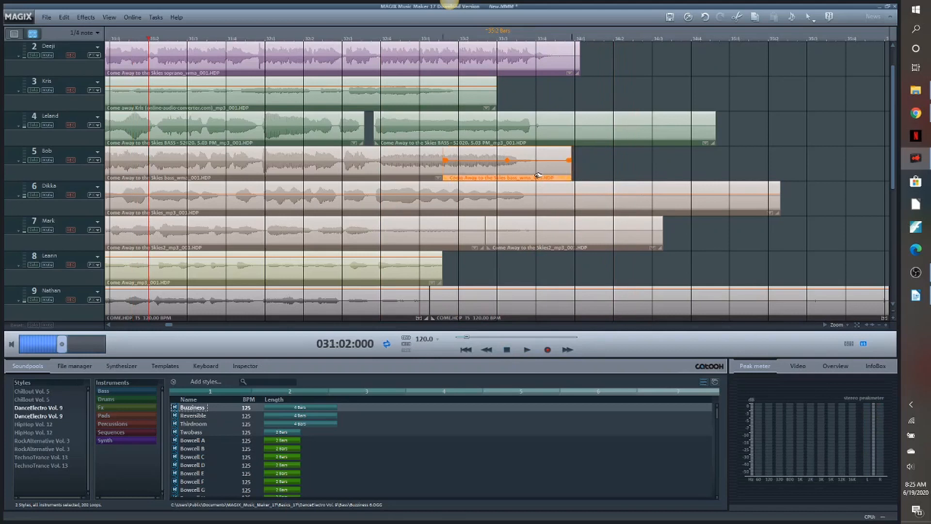
click(527, 349)
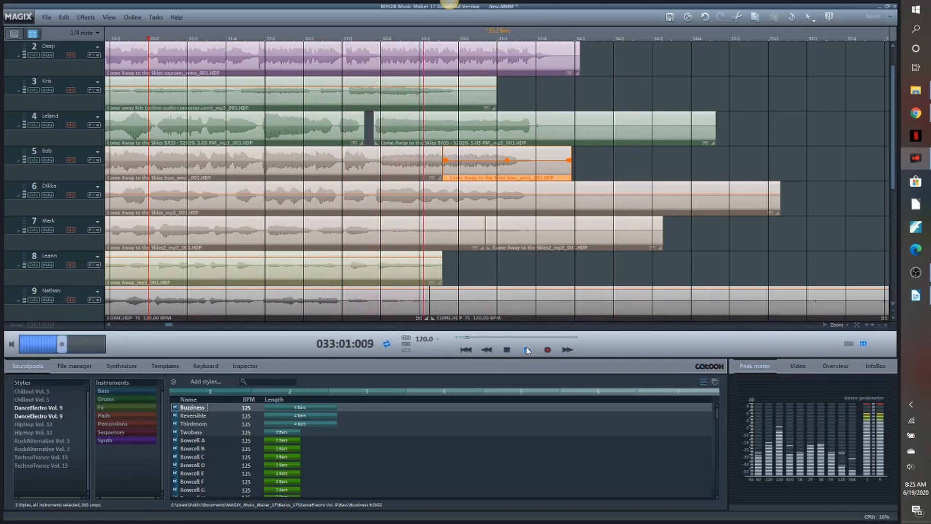
click(507, 350)
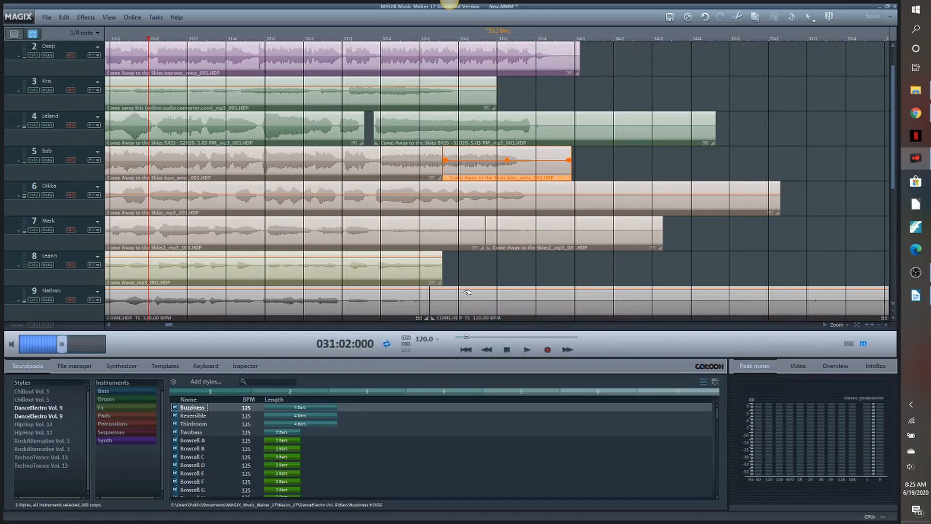
- Select the opening clips on tracks 3 to 12 and choose the "Hifi sound (for music)" equalizer preset in their object effect rack
drag(169, 328, 115, 328)
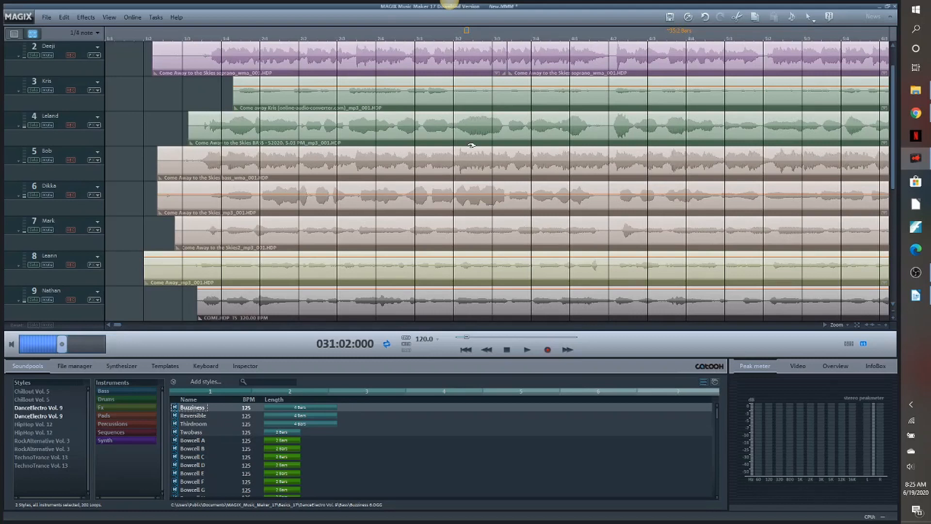
click(892, 310)
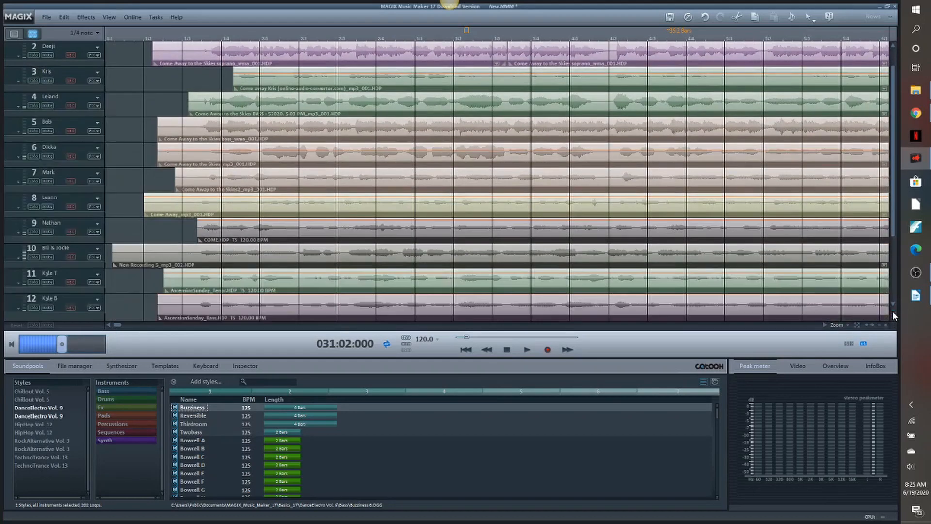
click(892, 311)
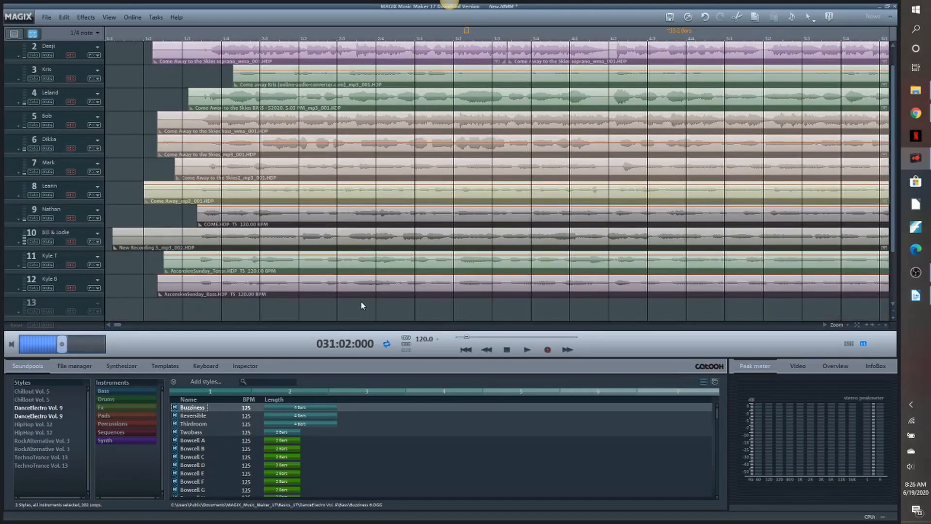
drag(357, 304, 219, 73)
right_click(288, 83)
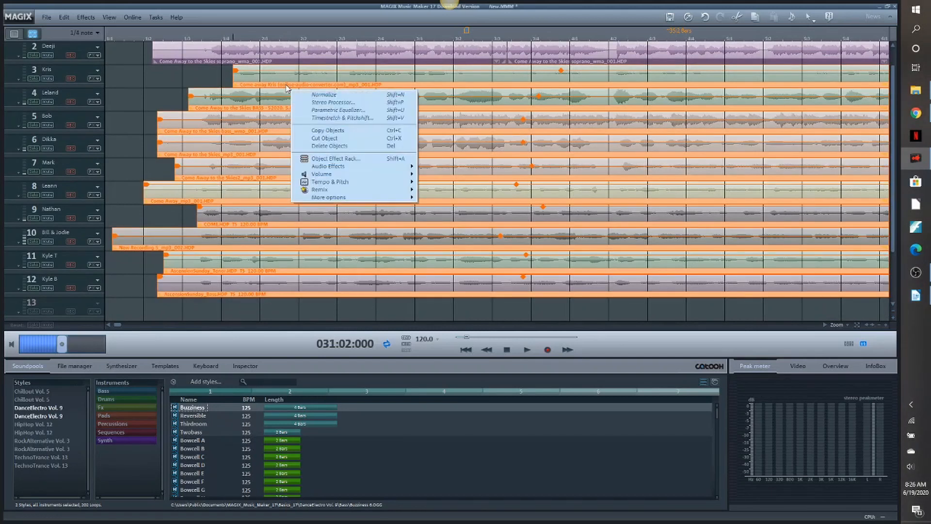
click(318, 159)
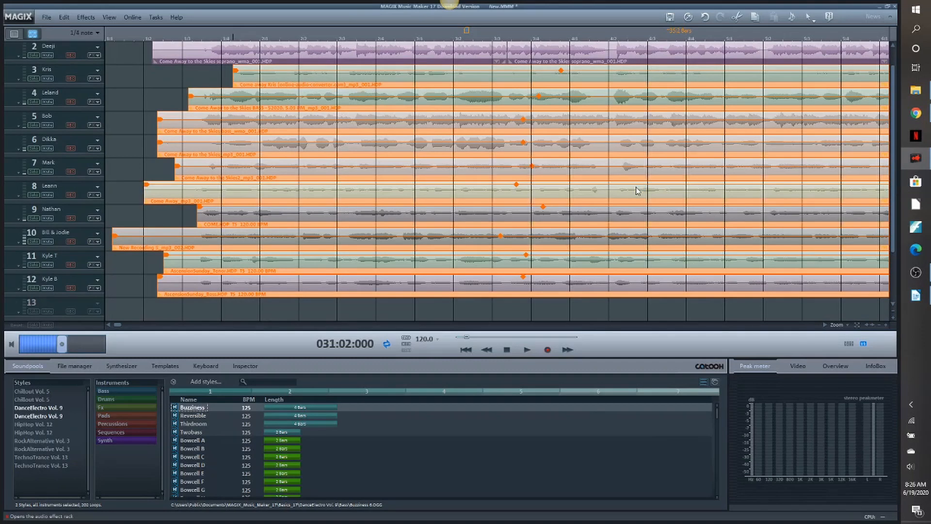
click(826, 241)
click(814, 257)
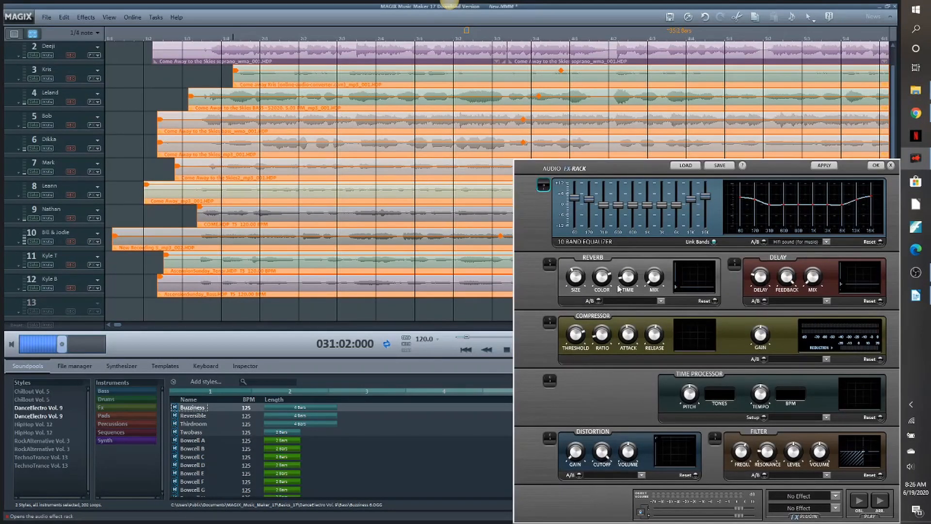
- Add the "Vox: Early reflections" reverb to the selected clips, adjust its size, and confirm the effects
click(660, 301)
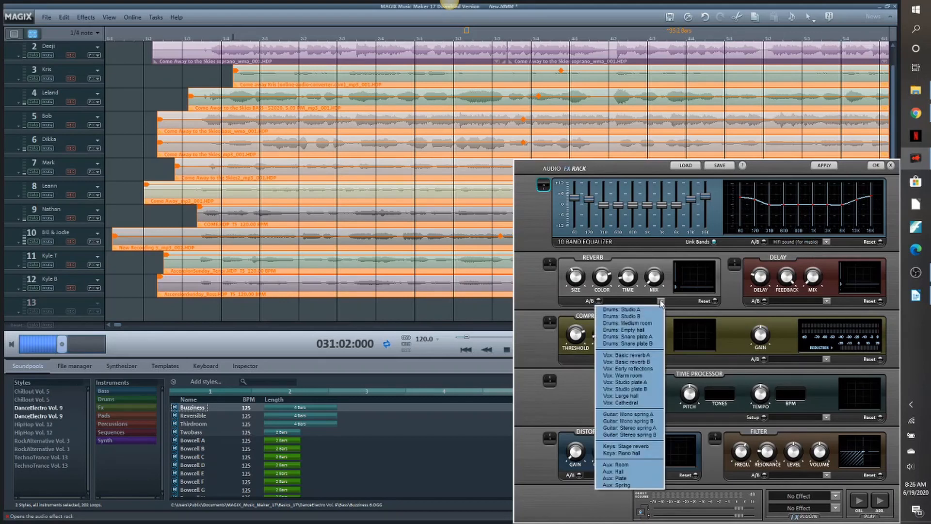
click(631, 369)
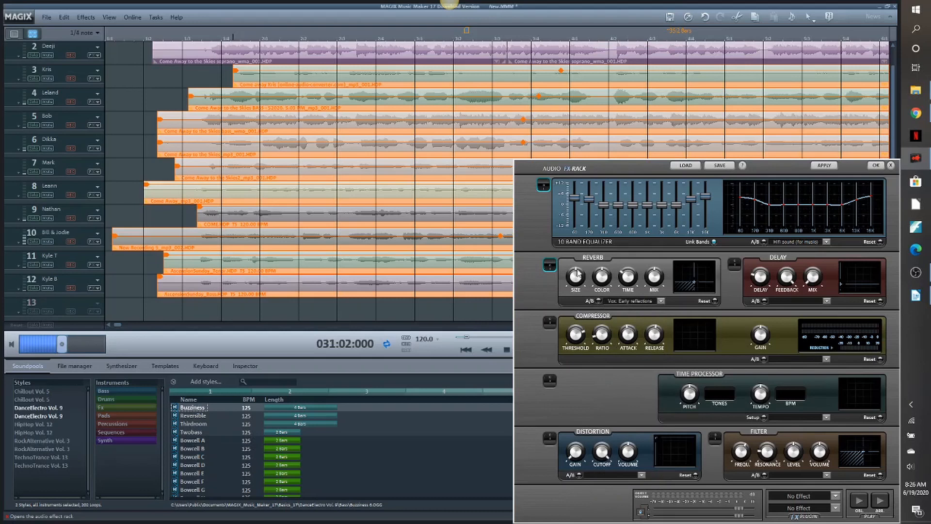
mouse_move(576, 272)
mouse_down()
mouse_move(578, 264)
mouse_move(623, 286)
mouse_move(602, 273)
mouse_up()
click(876, 167)
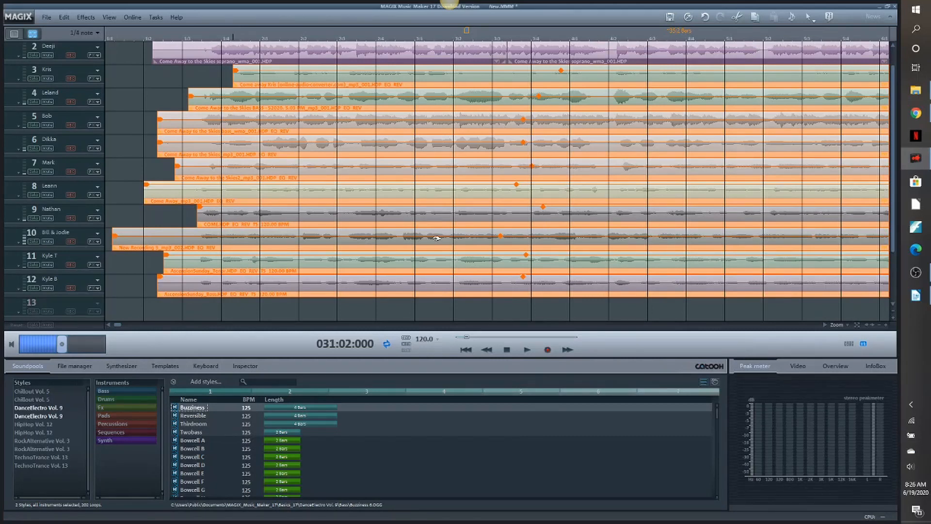
click(385, 307)
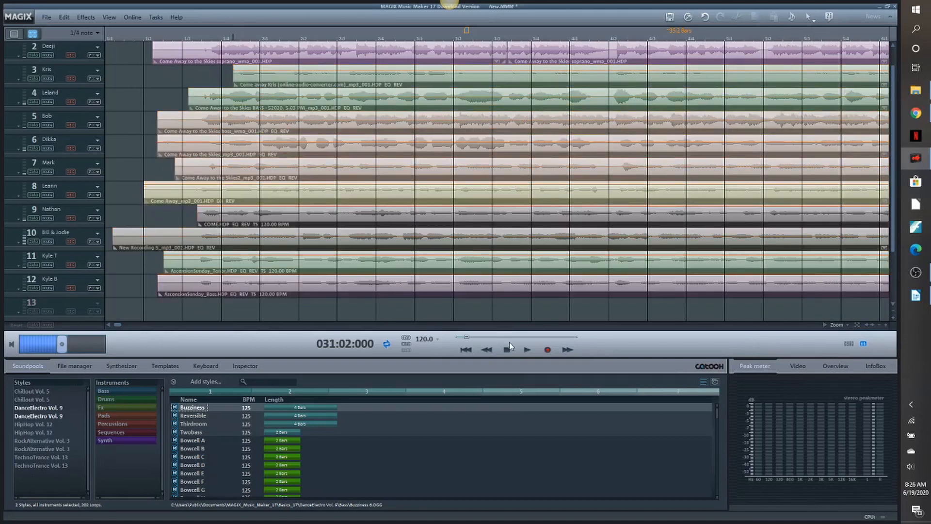
- Play the mix from the beginning to hear the equalizer and reverb
click(470, 351)
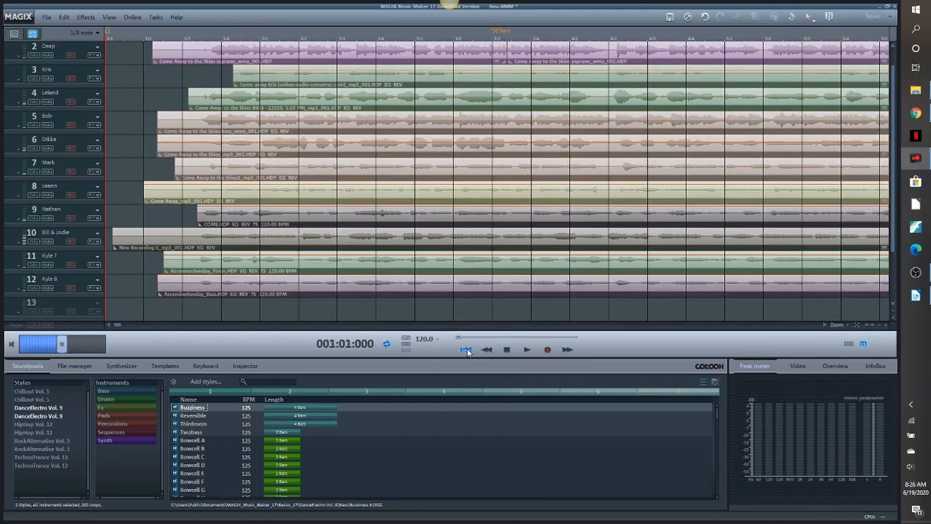
click(527, 350)
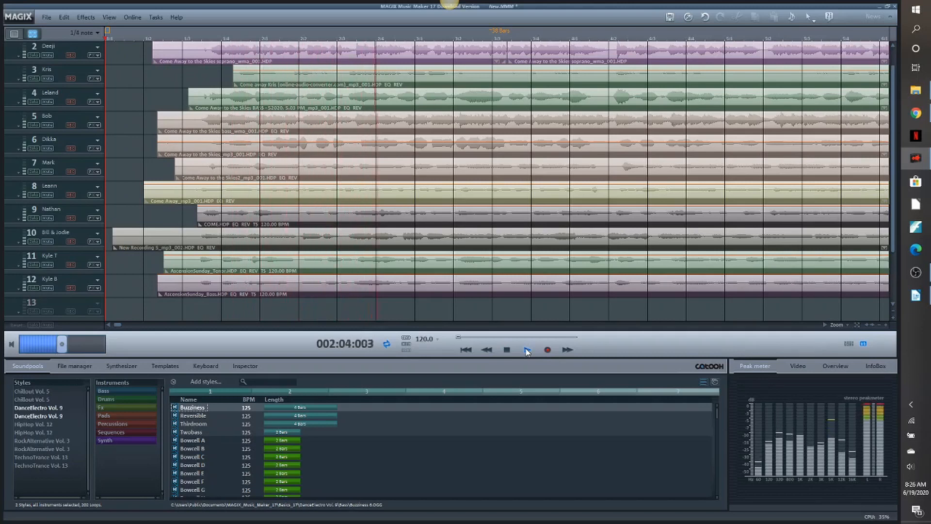
click(504, 349)
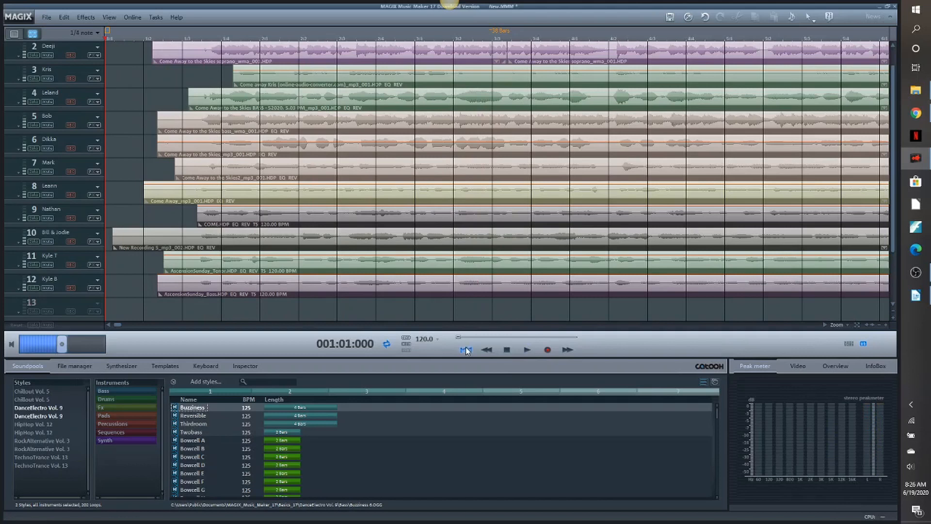
- Open the mixer and pan tracks 12 and 8 to the left and tracks 5 and 11 to the right
key(m)
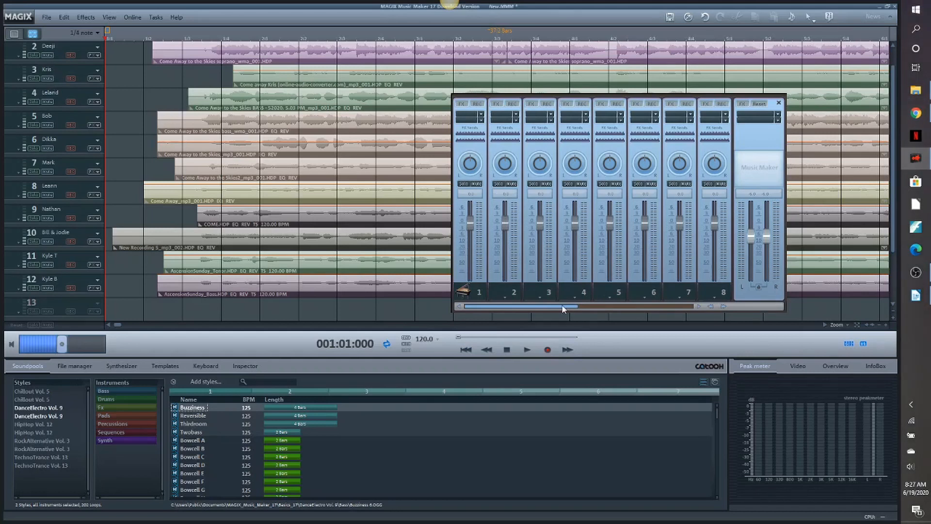
drag(575, 307, 644, 306)
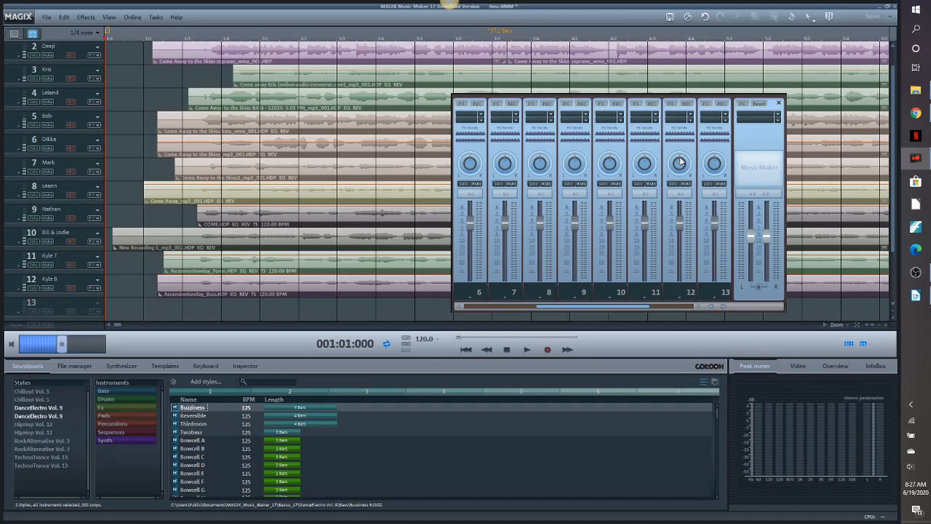
drag(681, 159, 674, 175)
drag(543, 305, 529, 306)
drag(504, 160, 508, 185)
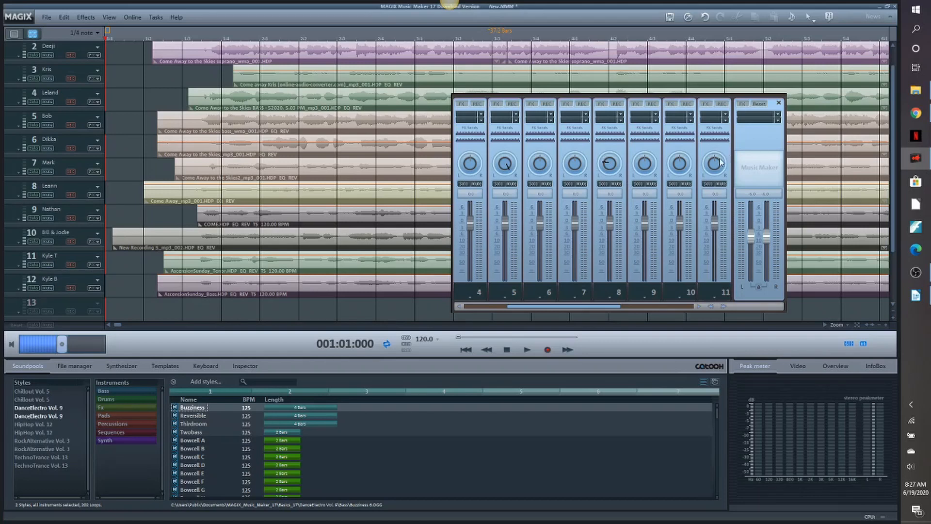
drag(714, 161, 725, 165)
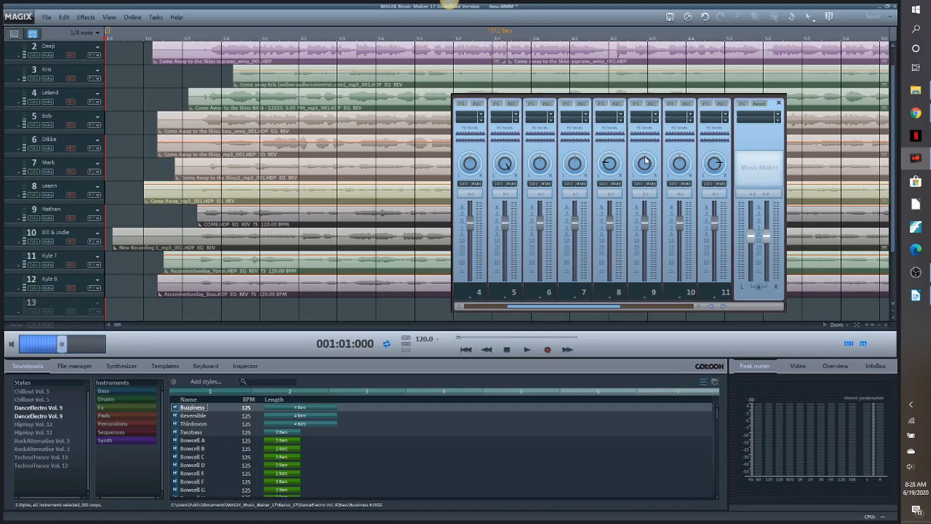
- Pan tracks 9, 4 and 3 to the left and tracks 10, 7 and 2 to the right in the mixer
drag(645, 157, 642, 165)
drag(680, 155, 687, 161)
drag(576, 155, 584, 157)
drag(471, 158, 464, 160)
drag(538, 306, 503, 305)
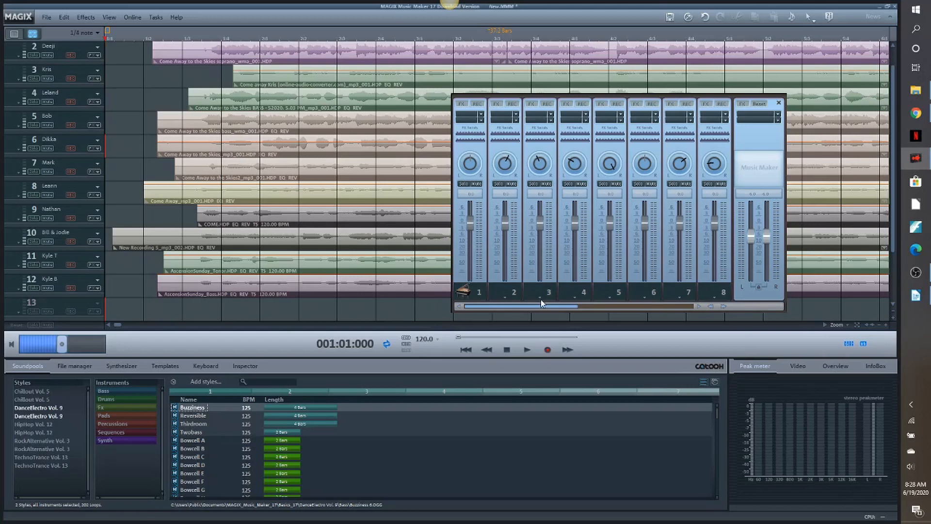
mouse_move(540, 305)
mouse_down()
mouse_move(601, 304)
mouse_move(542, 305)
mouse_up()
- Close the mixer and play the panned mix from the beginning
click(779, 103)
click(527, 352)
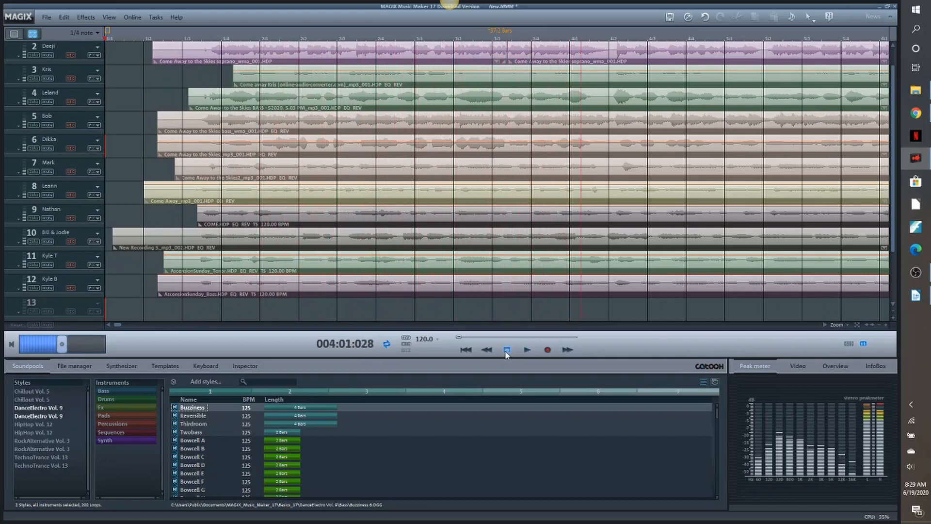
click(507, 350)
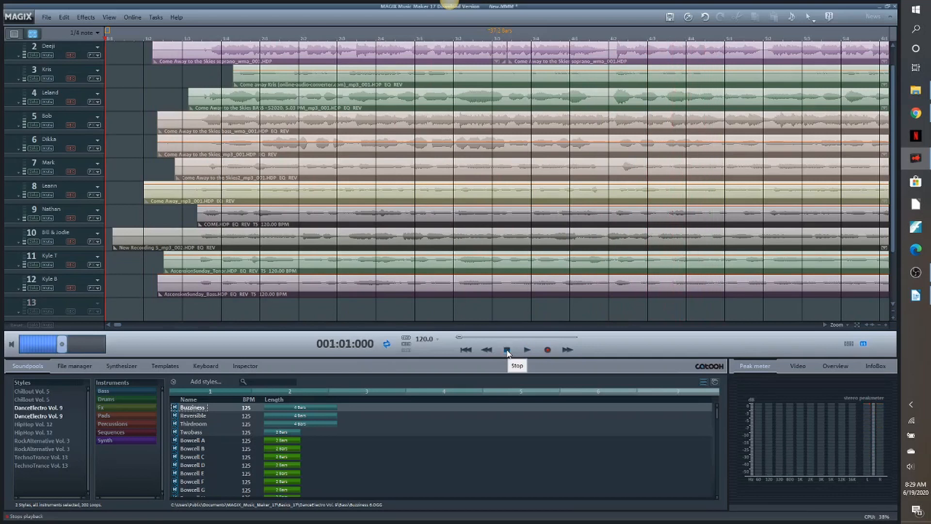
- Open the mixer and raise the volume of track 8 to 1.7, track 9 to 3.1 and track 10 to 2.0
key(m)
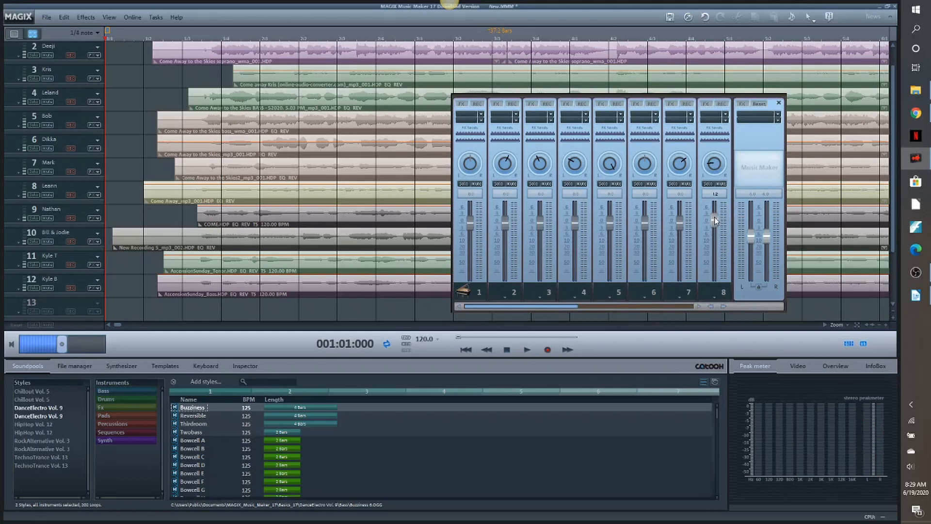
drag(565, 310, 632, 307)
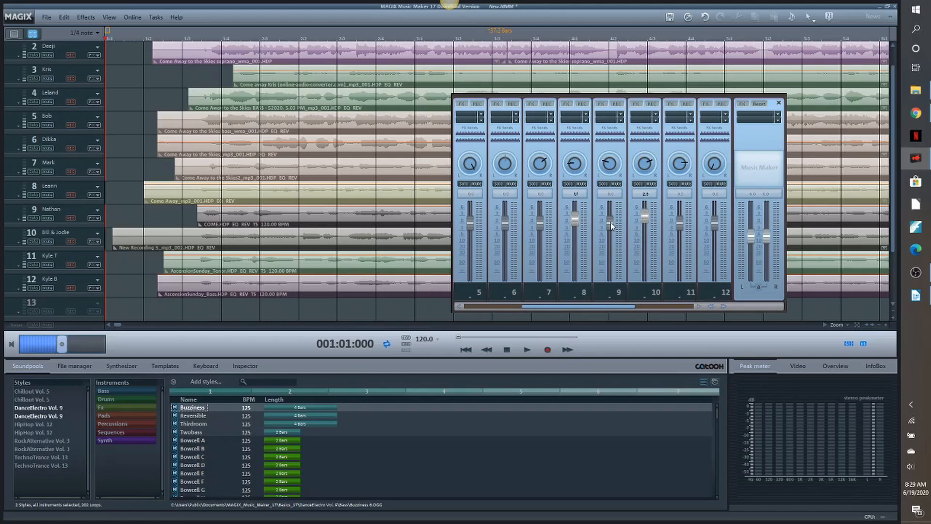
drag(611, 226, 612, 219)
- Play the mix while raising the volume of tracks 9 and 10 to 6.0, and close the mixer
click(528, 350)
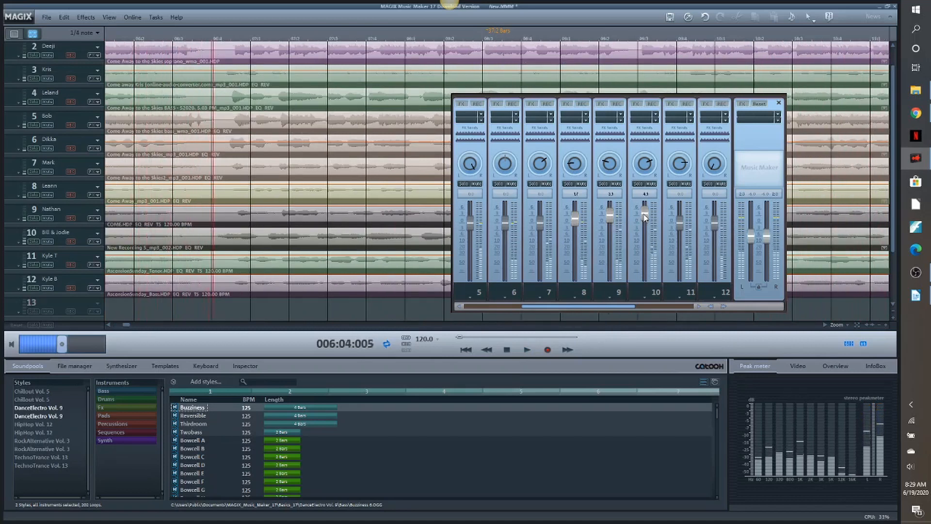
drag(611, 215, 646, 209)
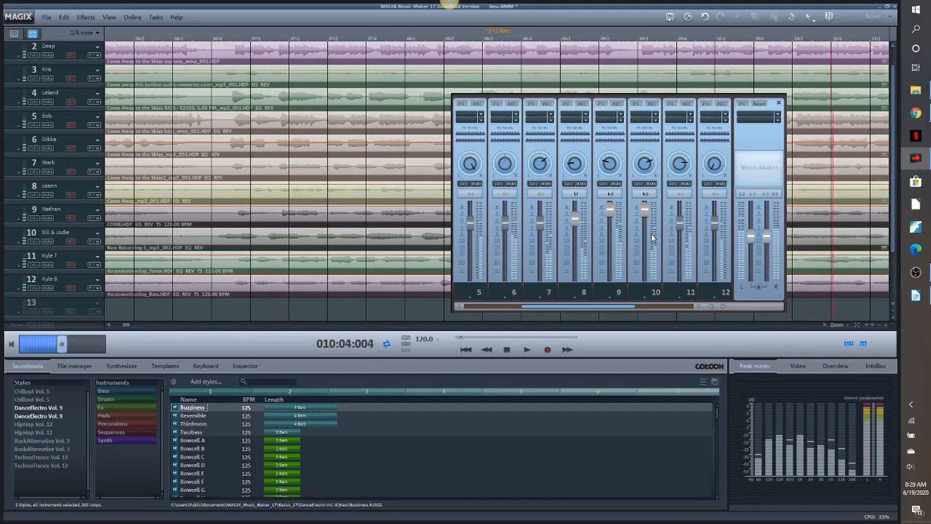
click(509, 347)
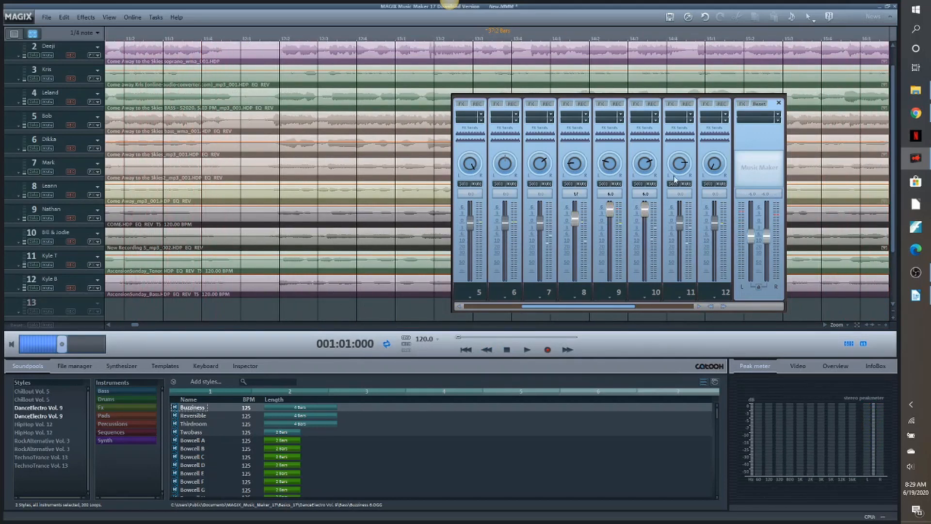
click(779, 104)
- Slightly raise the clip volume of the tenor recording on track 11 with its volume handle
click(315, 212)
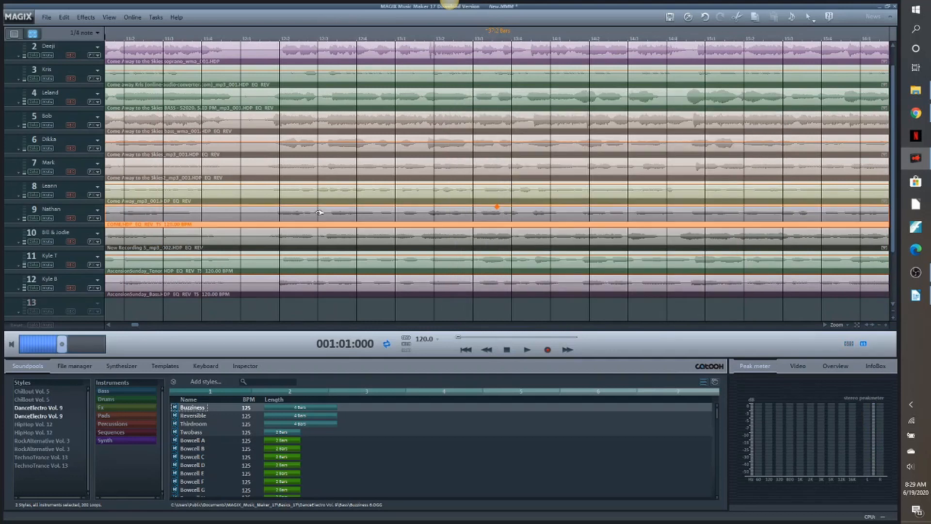
click(315, 258)
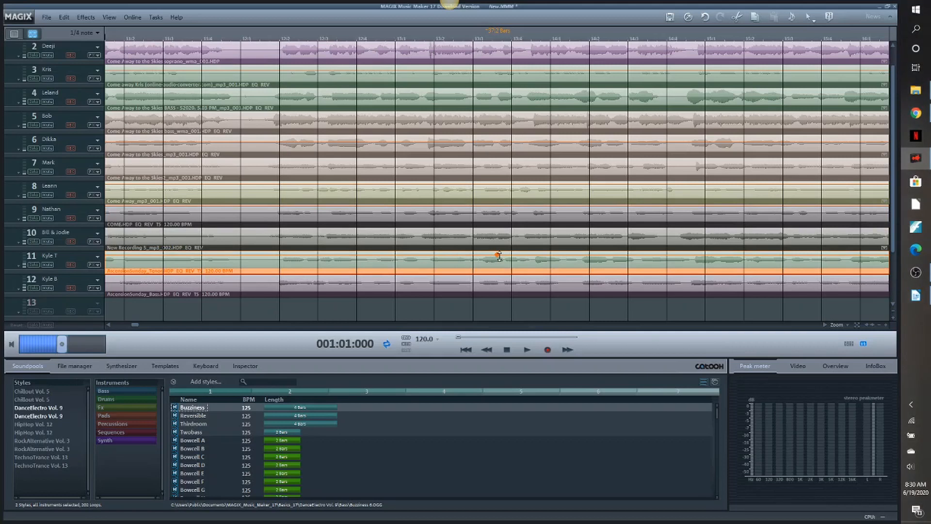
drag(500, 255, 500, 254)
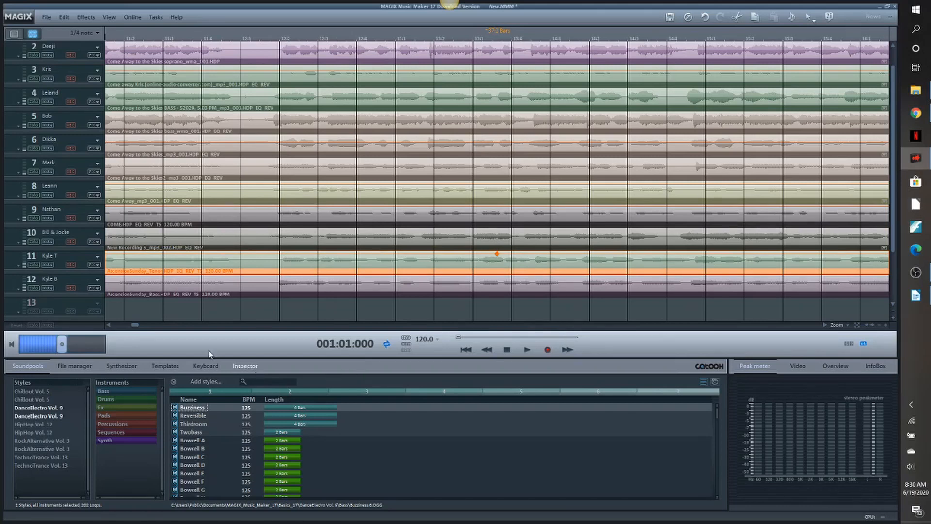
- Delete the piano clip at the start of track 1
drag(135, 325, 117, 326)
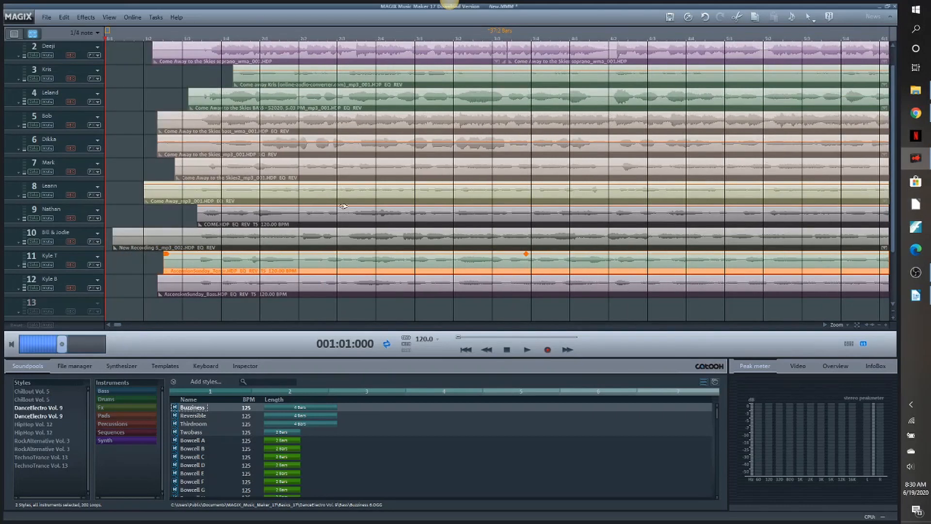
scroll(894, 240, up, 1)
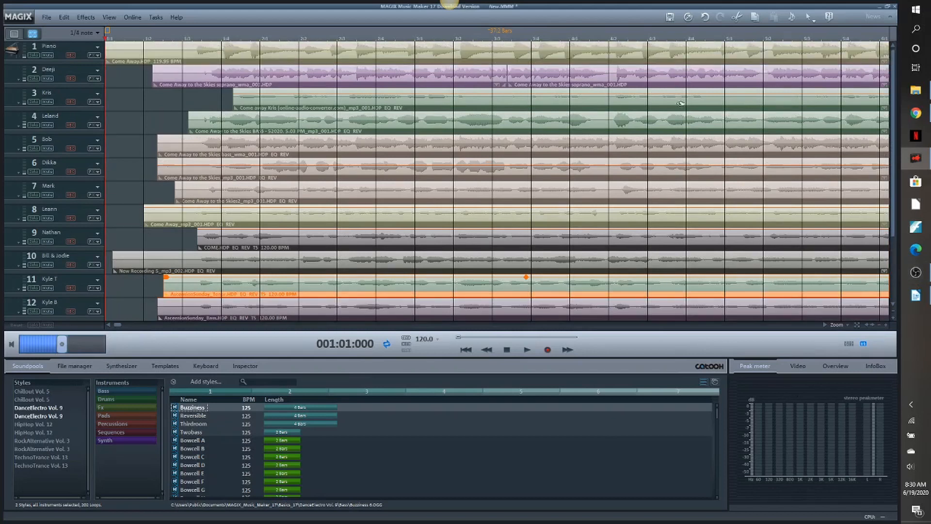
click(281, 48)
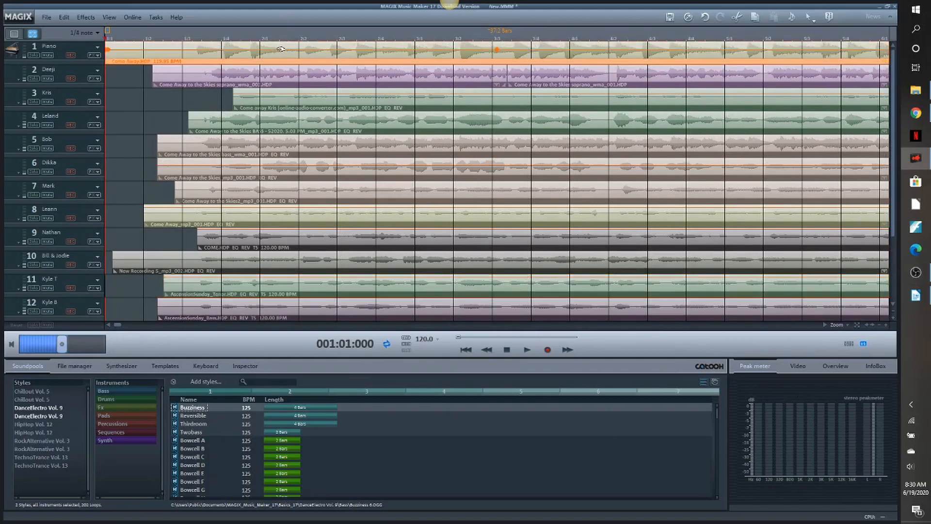
key(Delete)
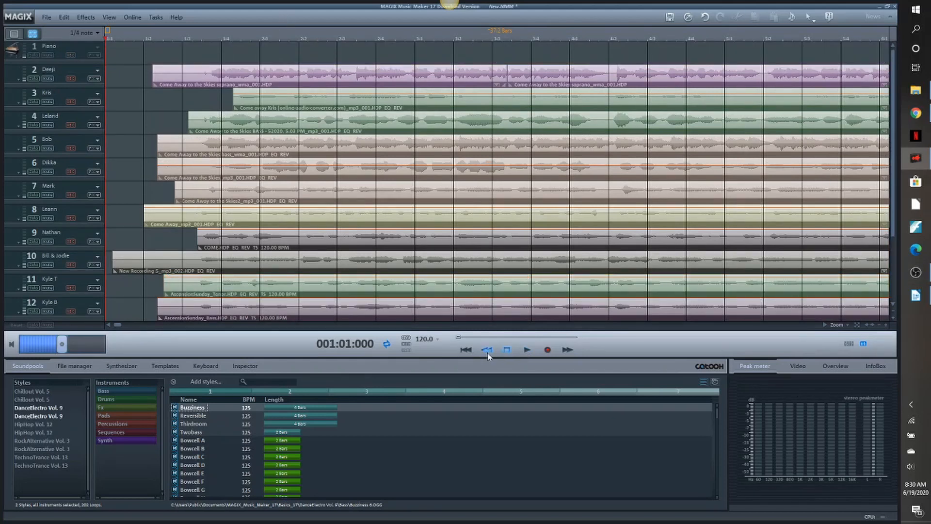
- Play the voices-only mix from the beginning through the end of the singing, and stop playback
click(526, 350)
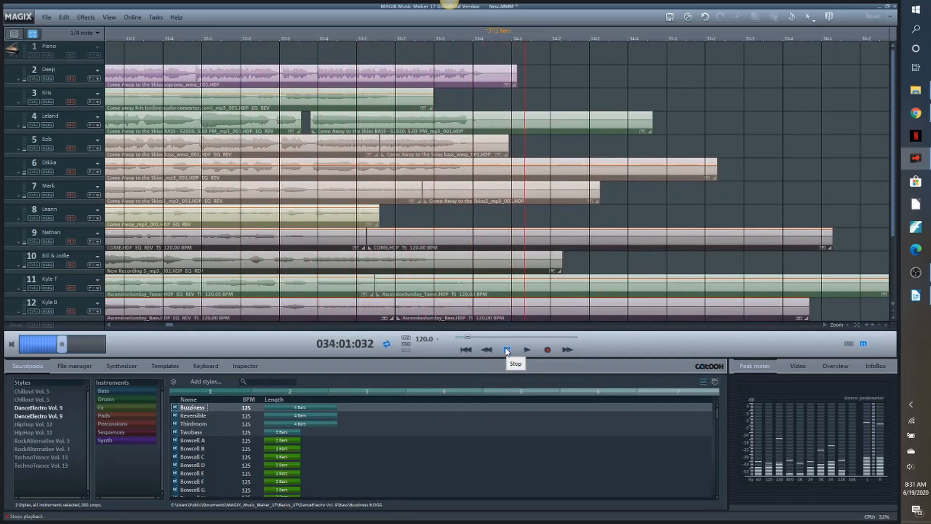
click(507, 350)
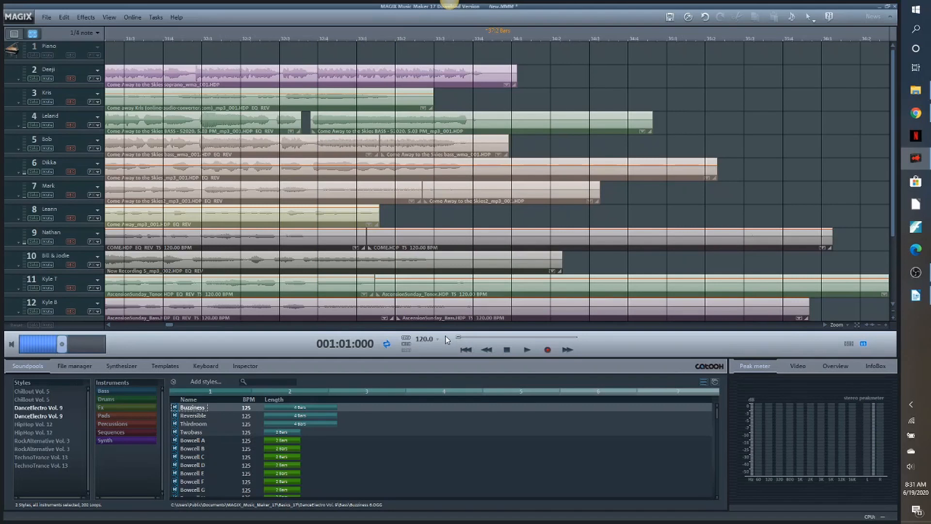
- Open the file commands for saving or exporting the arrangement
click(48, 20)
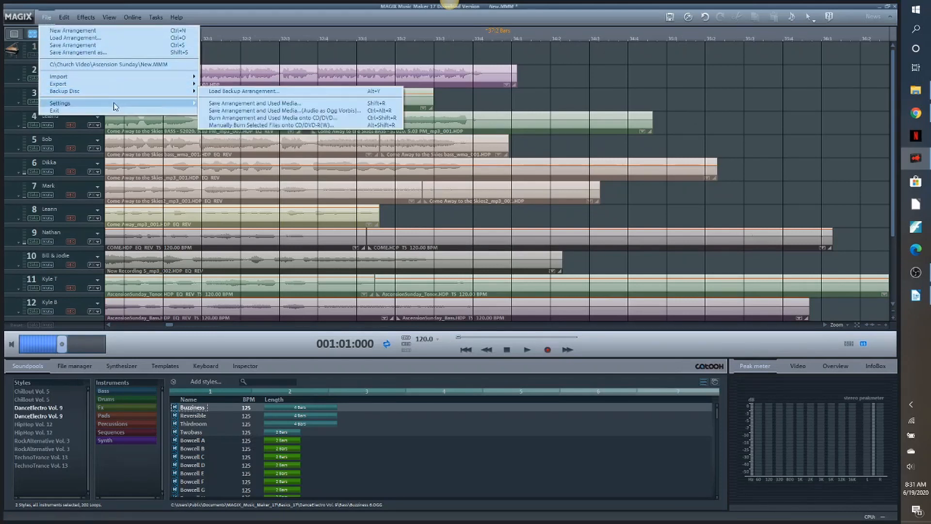